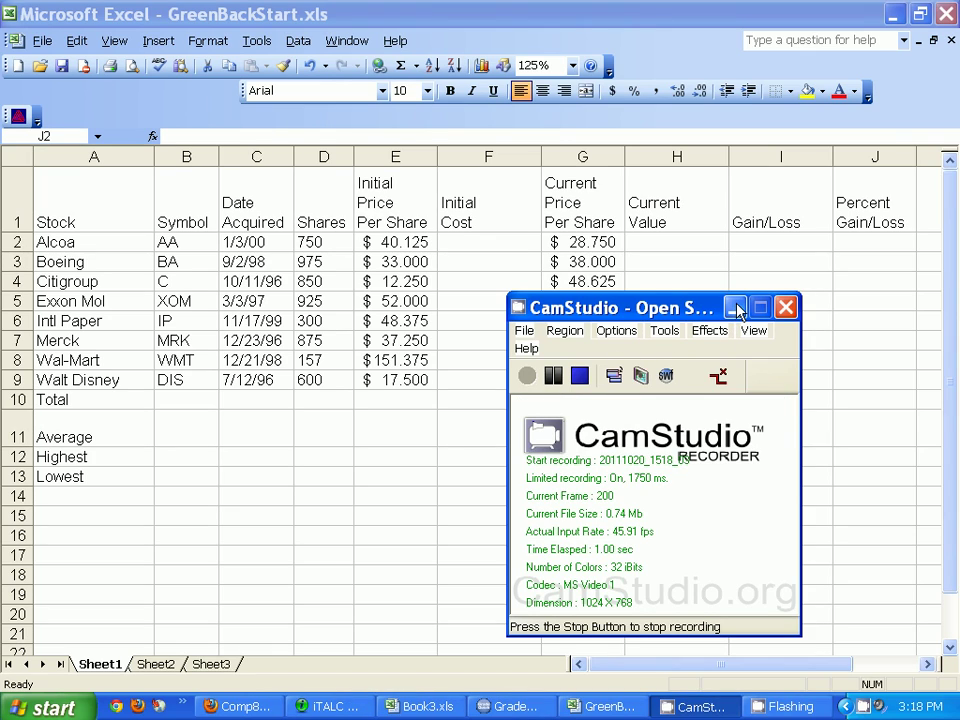
# Step: Examine the stock table's layout, including the stock names, acquisition dates, shares and initial price per share
pyautogui.click(734, 308)
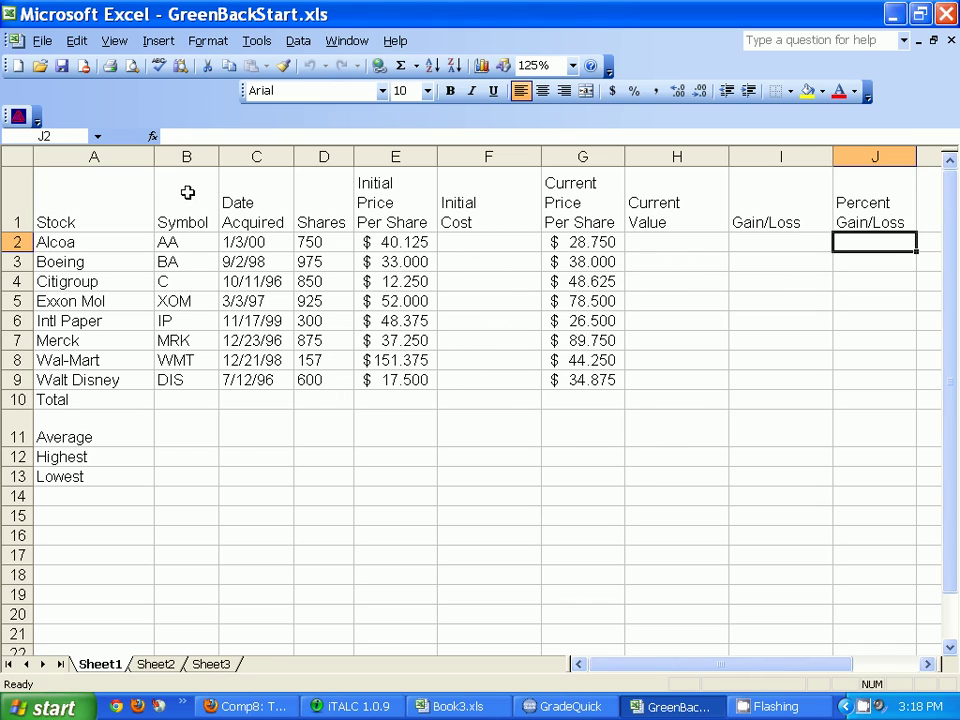
pyautogui.moveTo(85, 200); pyautogui.dragTo(827, 480)
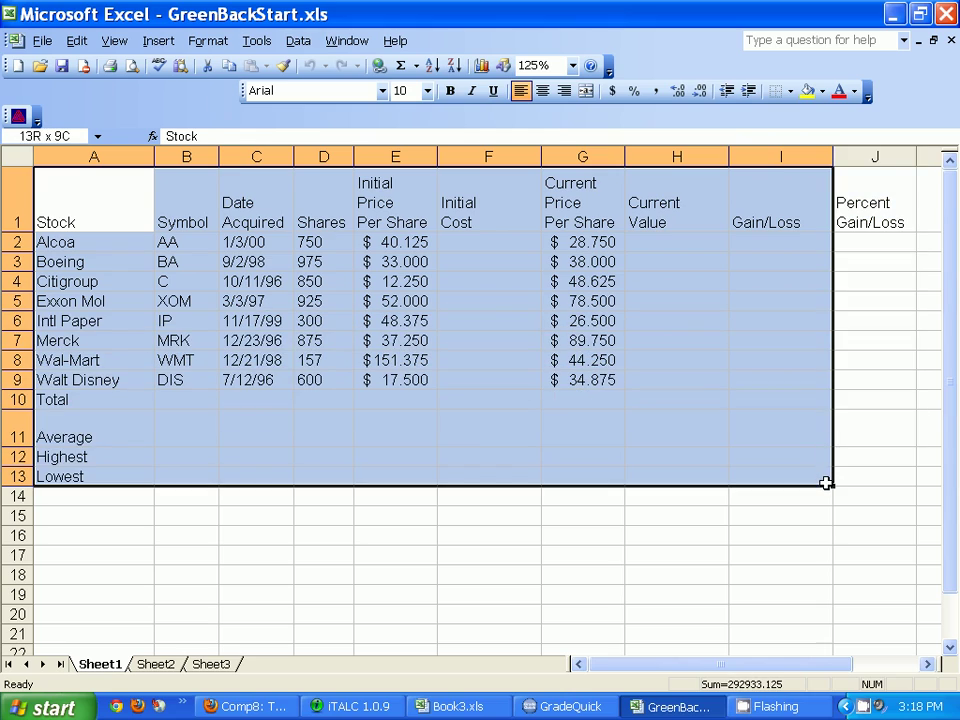
pyautogui.click(825, 480)
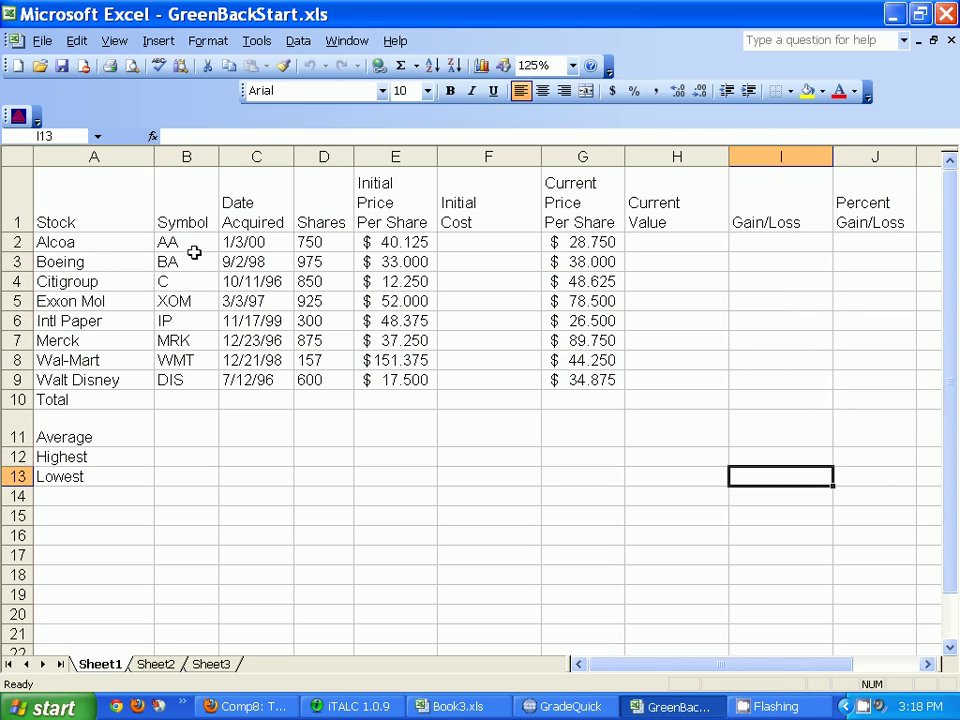
pyautogui.click(466, 242)
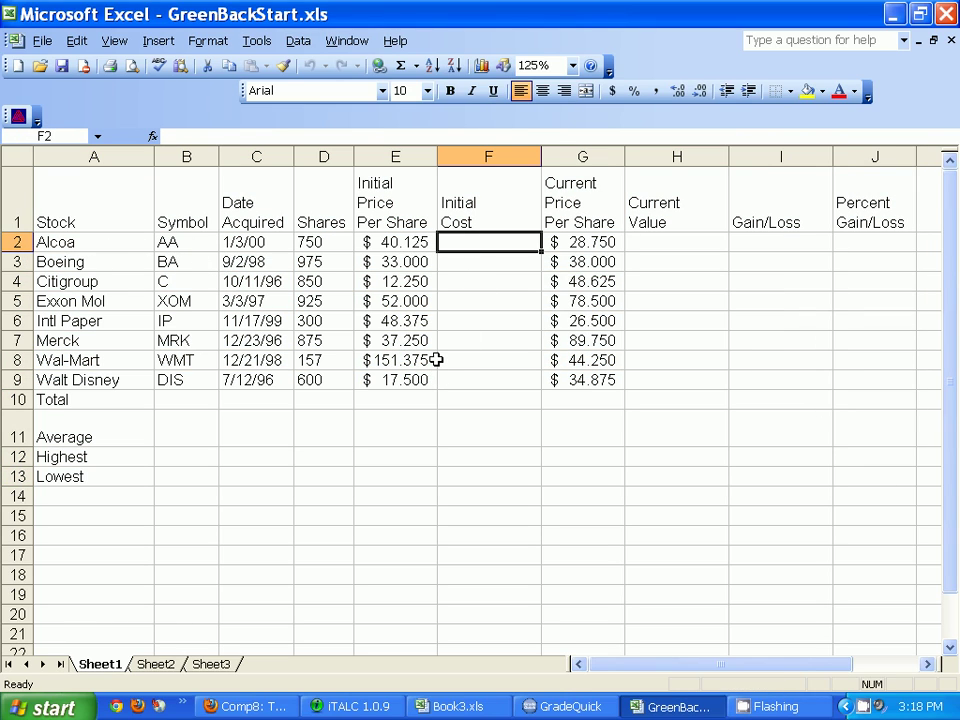
pyautogui.moveTo(51, 240); pyautogui.dragTo(75, 400)
pyautogui.moveTo(259, 244); pyautogui.dragTo(272, 360)
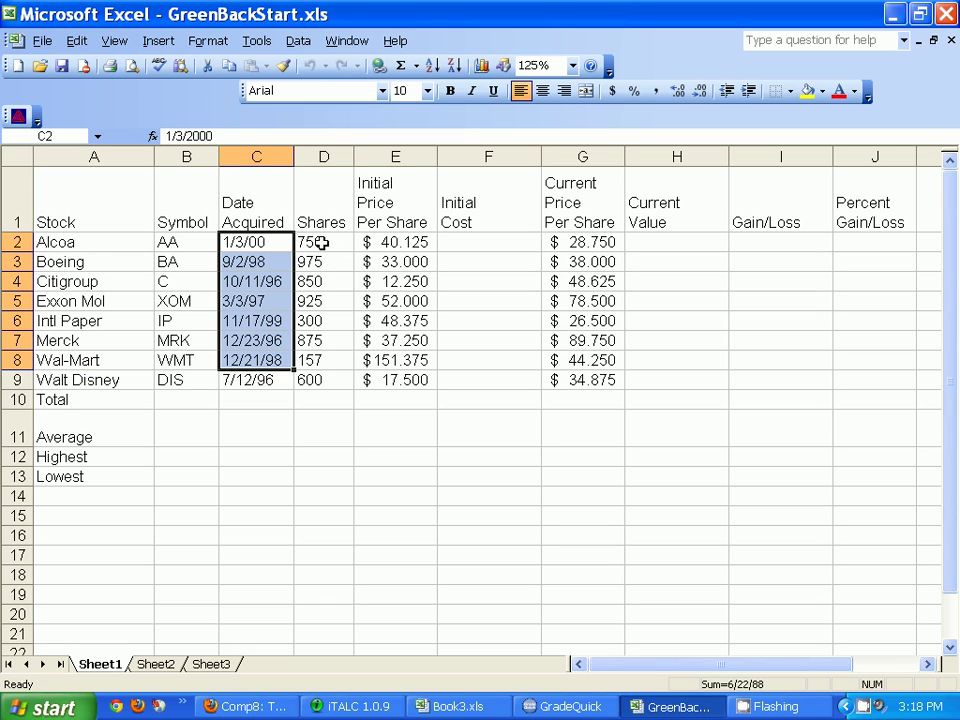
pyautogui.moveTo(321, 242); pyautogui.dragTo(320, 378)
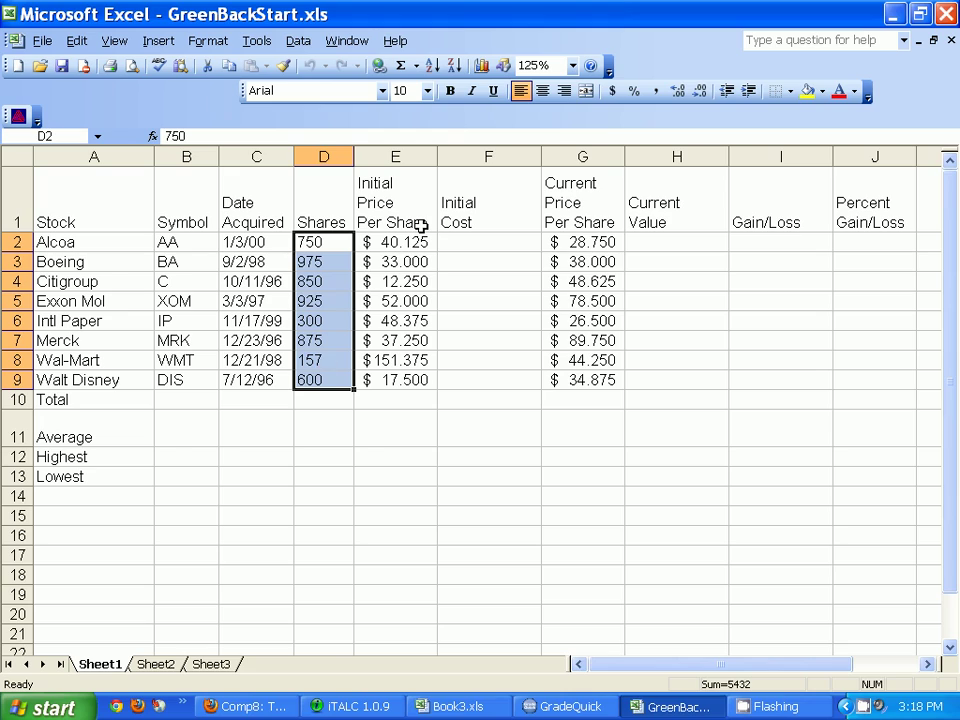
pyautogui.moveTo(414, 242); pyautogui.dragTo(410, 380)
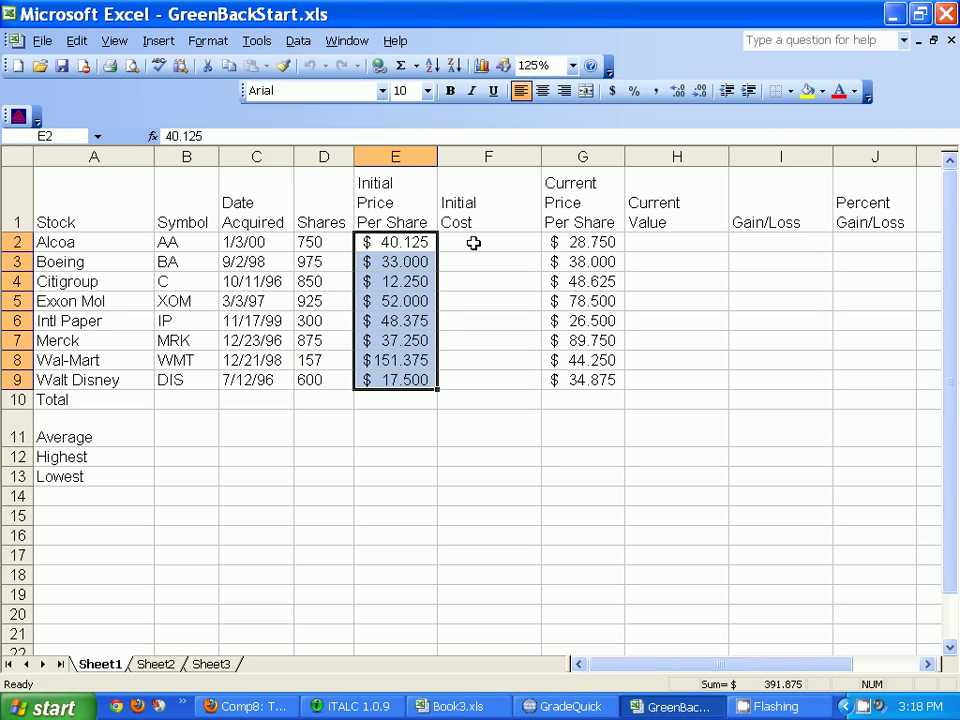
pyautogui.click(445, 203)
# Step: Calculate Alcoa's initial cost in F2 as initial price per share times shares, using =E2*D2
pyautogui.click(488, 240)
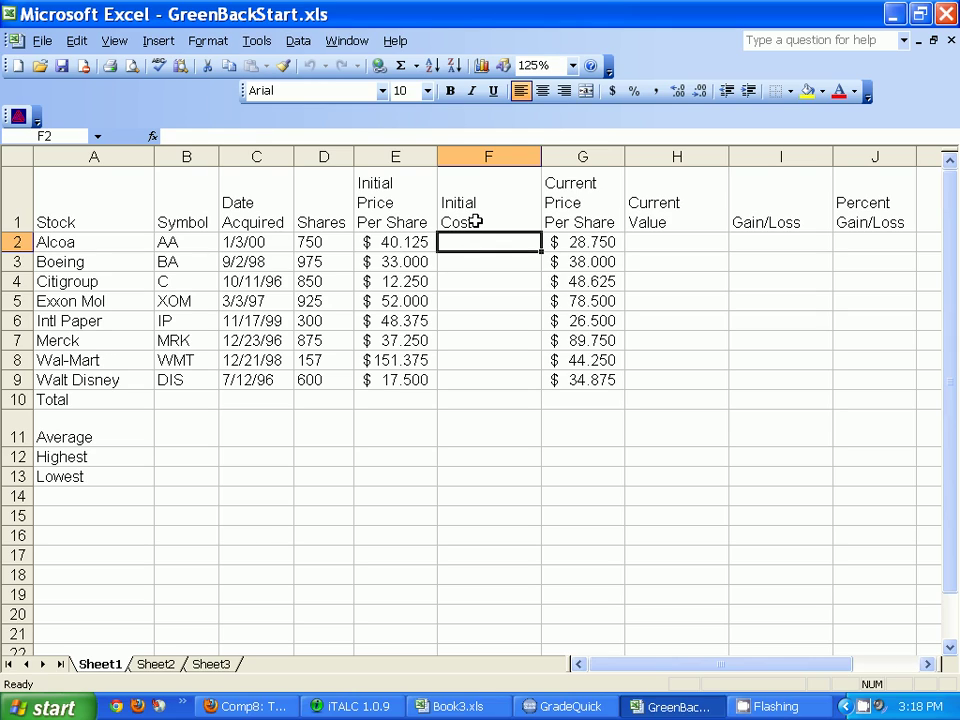
pyautogui.write('=')
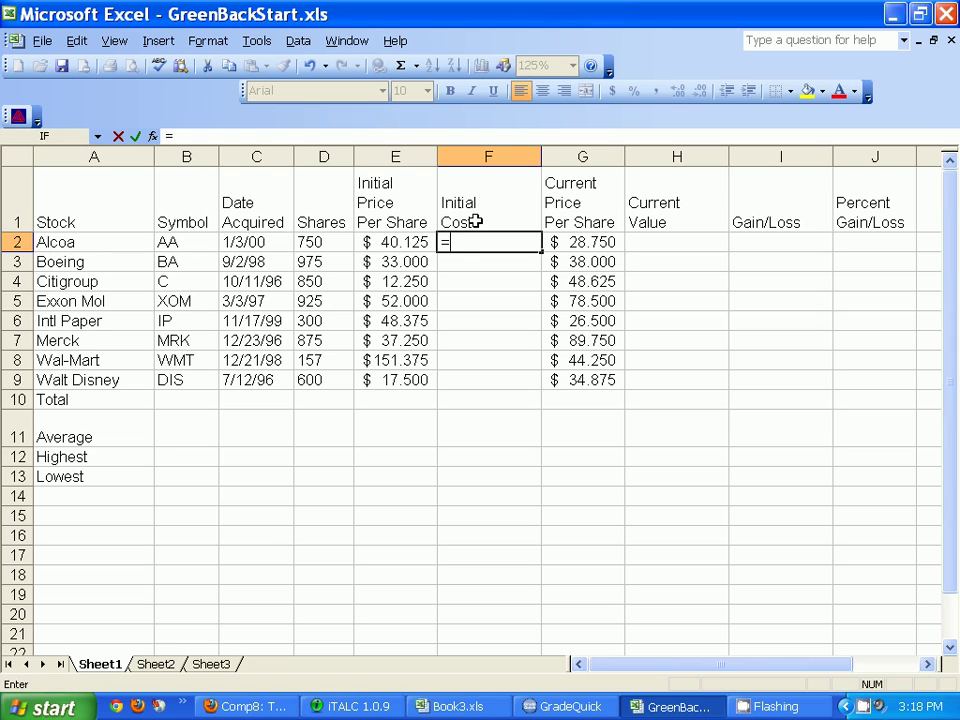
pyautogui.click(389, 242)
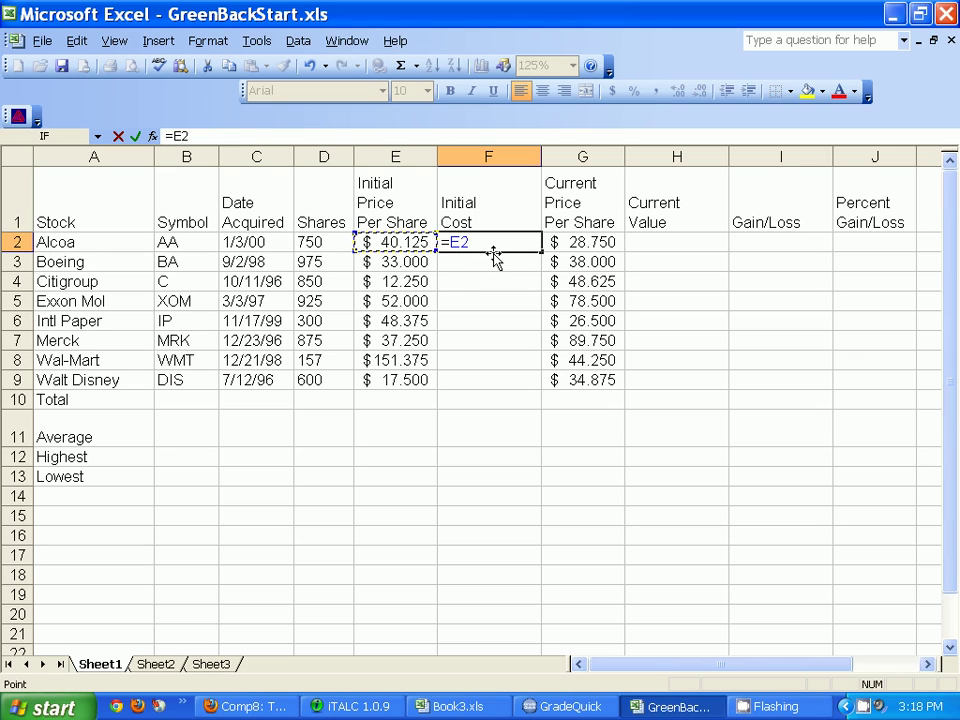
pyautogui.press('BackSpace')
pyautogui.press('BackSpace')
pyautogui.write('e2*')
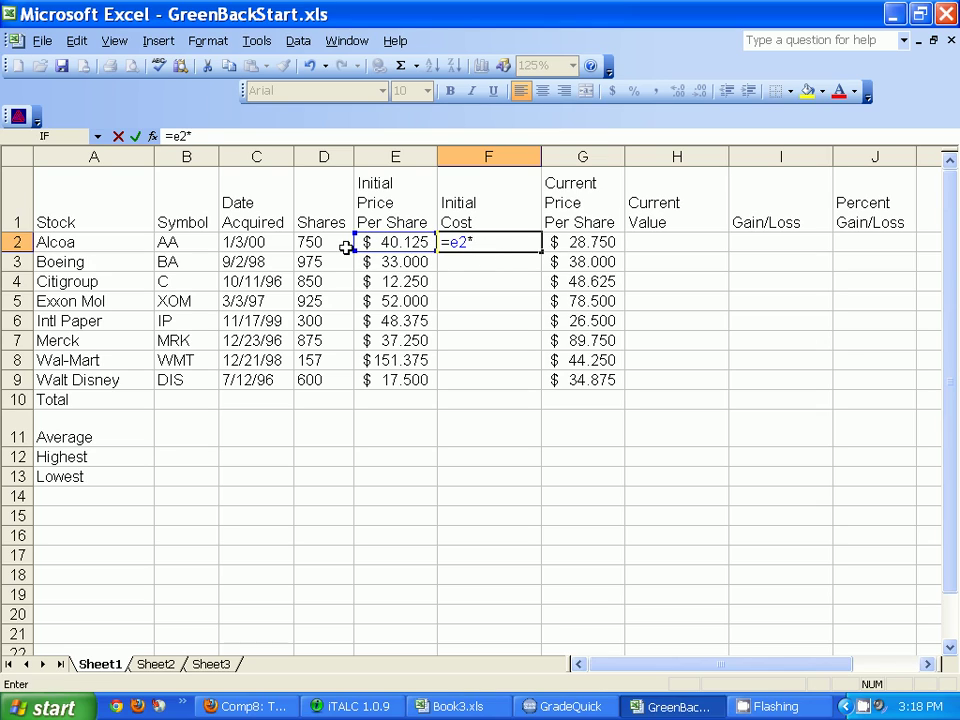
pyautogui.click(326, 245)
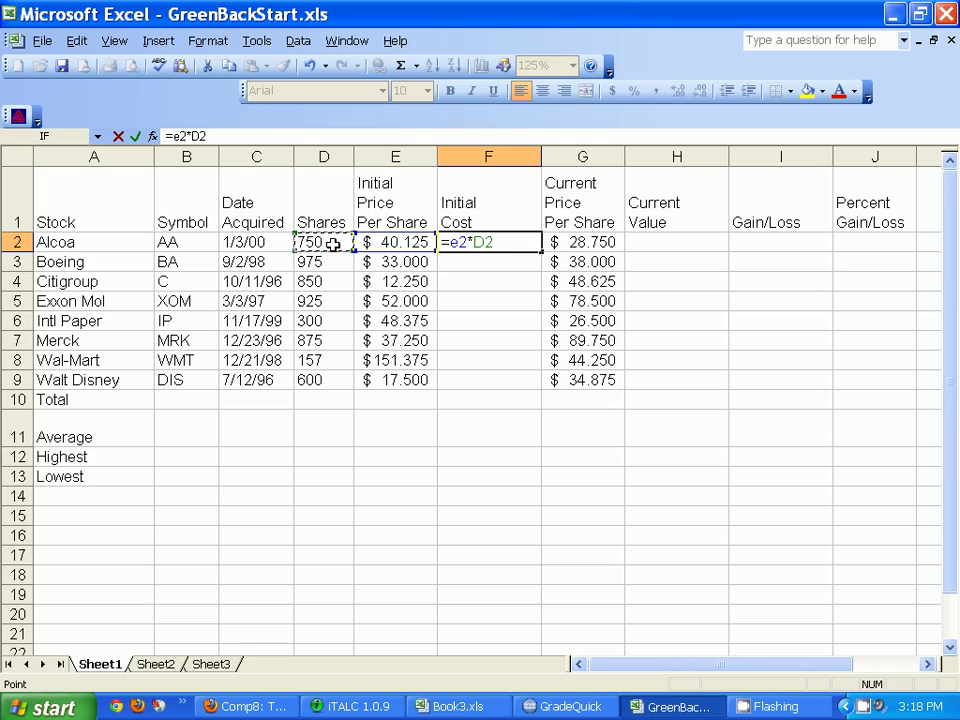
pyautogui.press('Return')
# Step: Copy the Initial Cost formula from F2 down through F9 for the remaining stocks and check the copied formulas
pyautogui.click(497, 244)
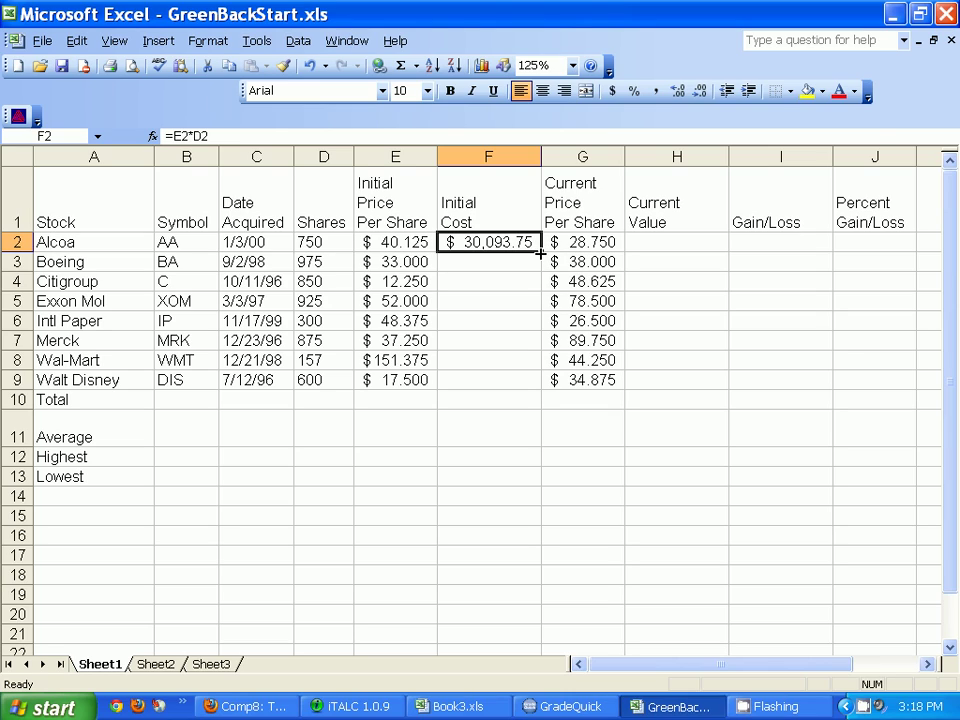
pyautogui.moveTo(541, 253); pyautogui.dragTo(518, 401)
pyautogui.click(492, 340)
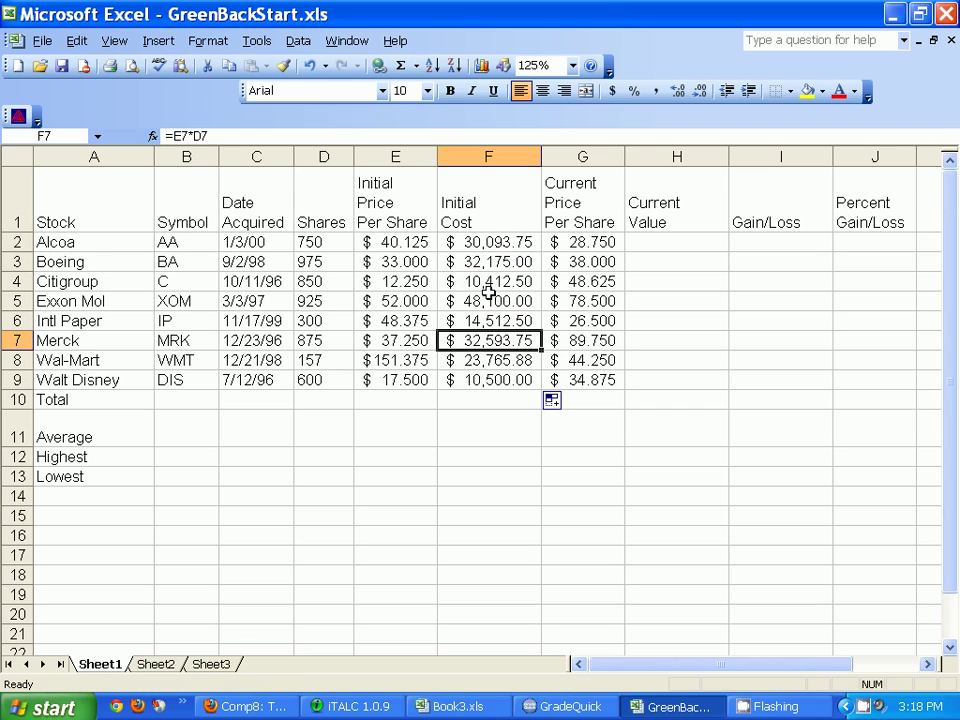
pyautogui.moveTo(495, 242); pyautogui.dragTo(495, 381)
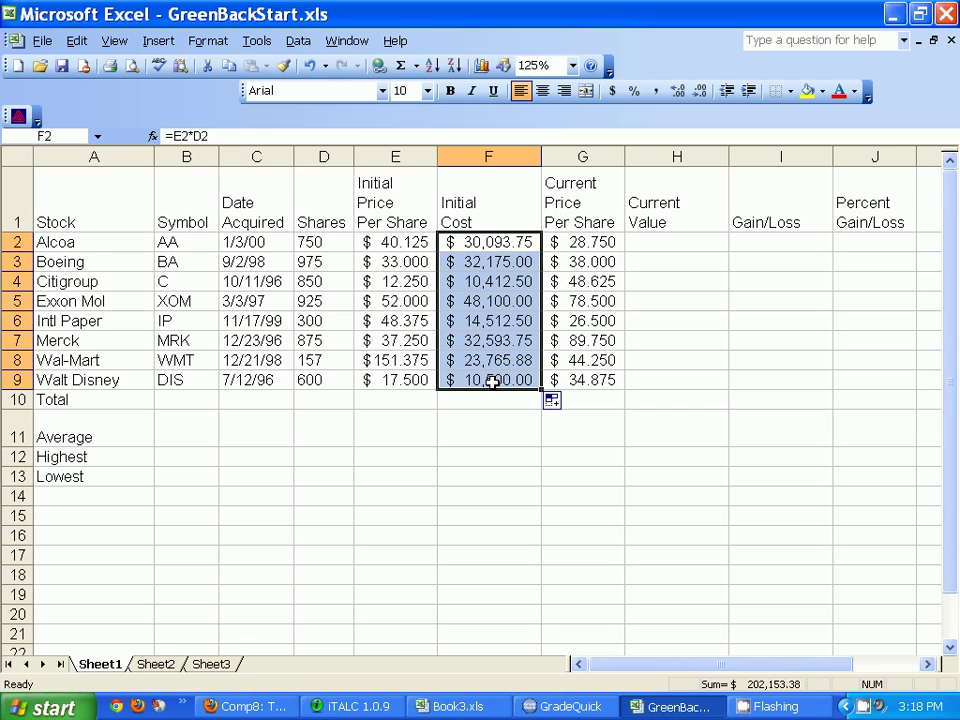
# Step: Calculate Alcoa's current value in H2 as shares times current price per share, using =D2*G2
pyautogui.click(639, 246)
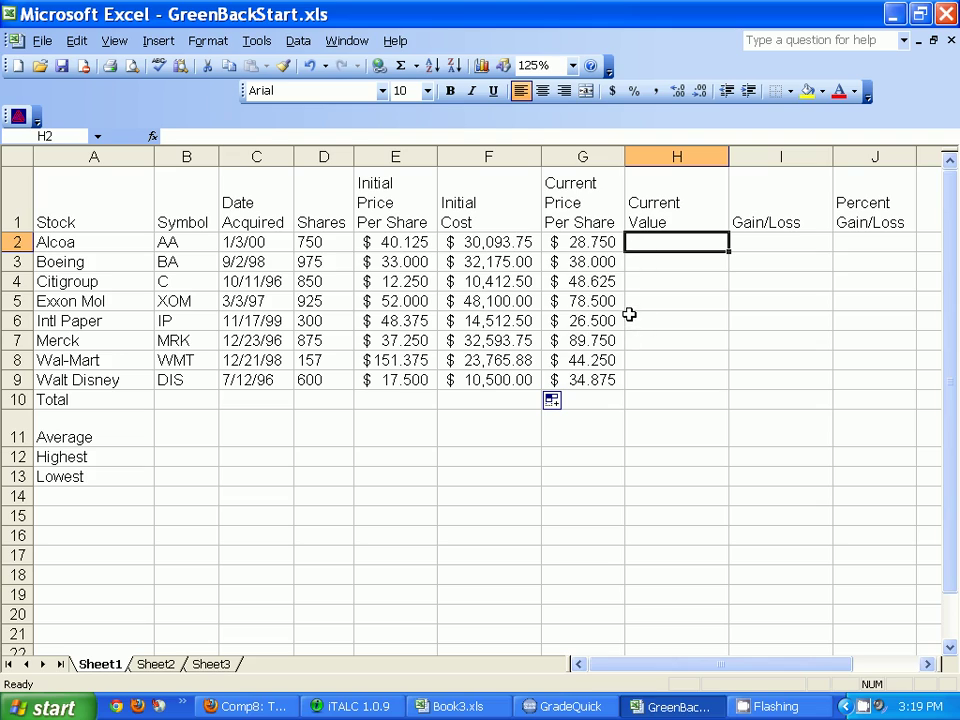
pyautogui.moveTo(590, 242); pyautogui.dragTo(590, 381)
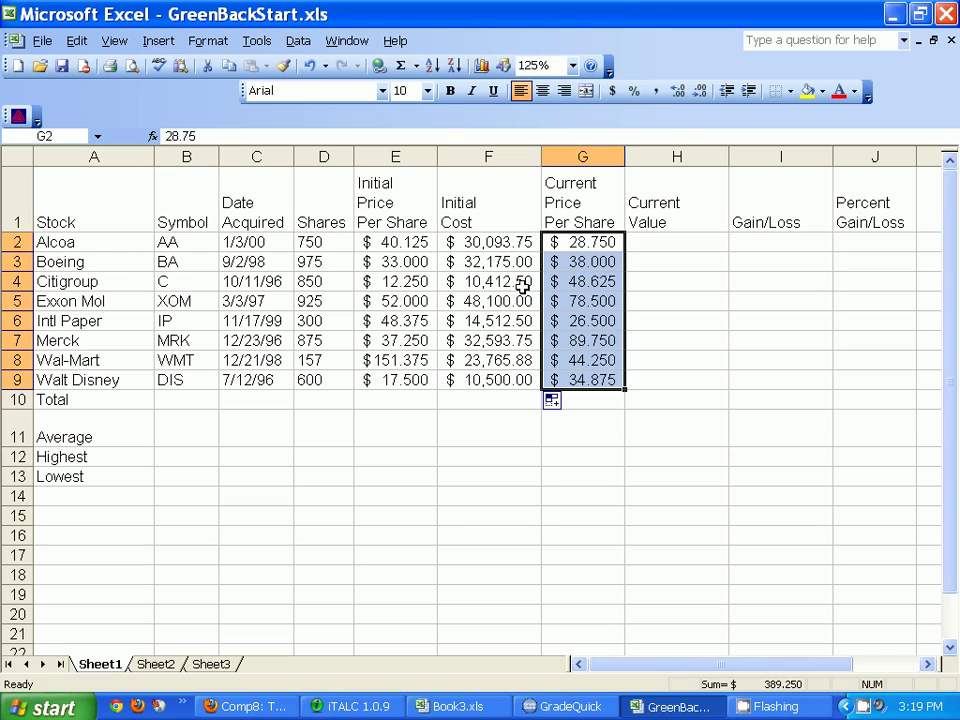
pyautogui.click(665, 241)
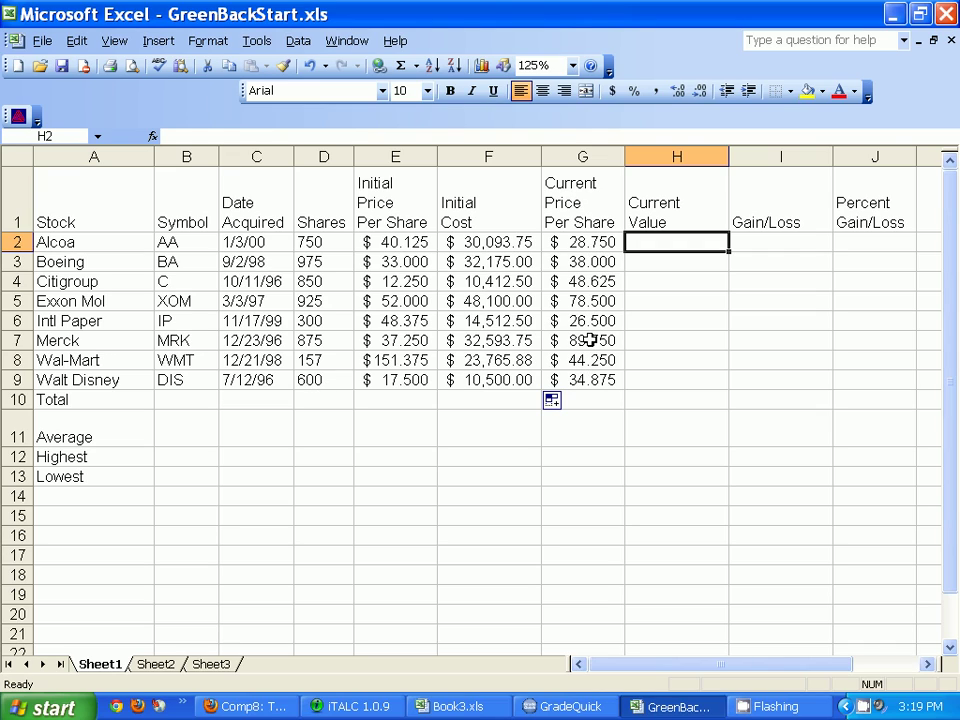
pyautogui.write('=')
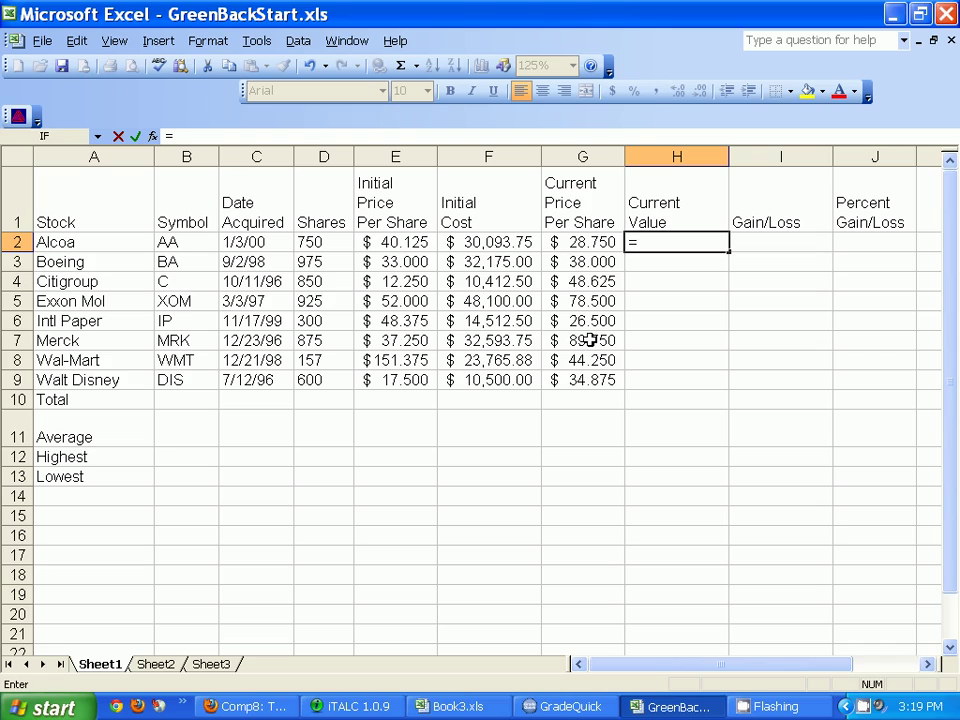
pyautogui.click(313, 240)
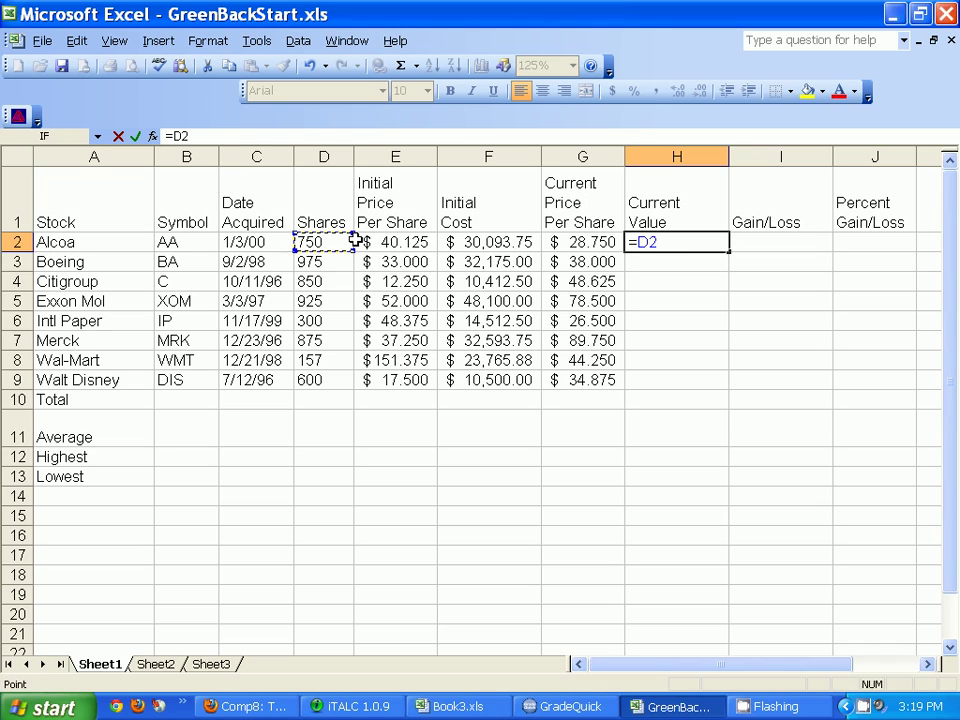
pyautogui.write('*')
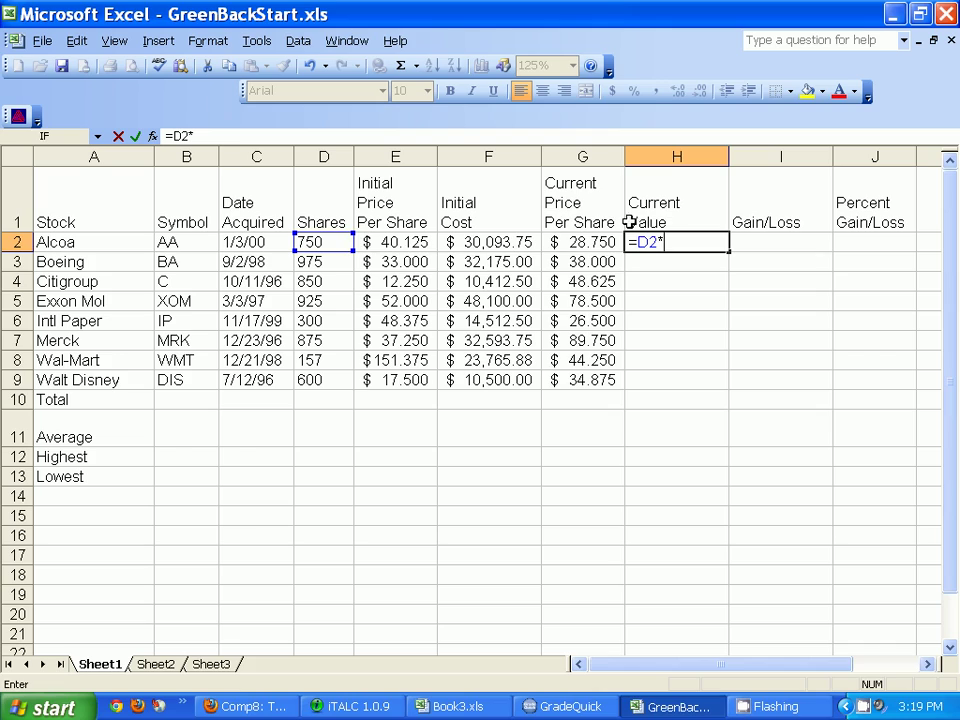
pyautogui.click(581, 247)
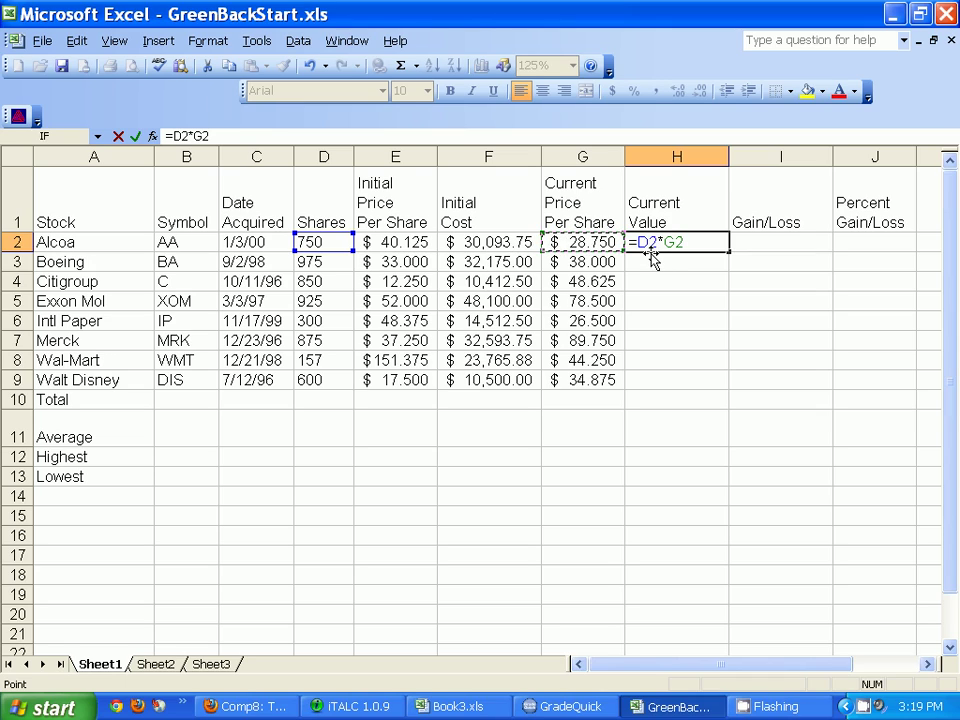
pyautogui.press('Return')
# Step: Compare Alcoa's current value with its initial cost, and copy the Current Value formula from H2 down through H9
pyautogui.click(685, 247)
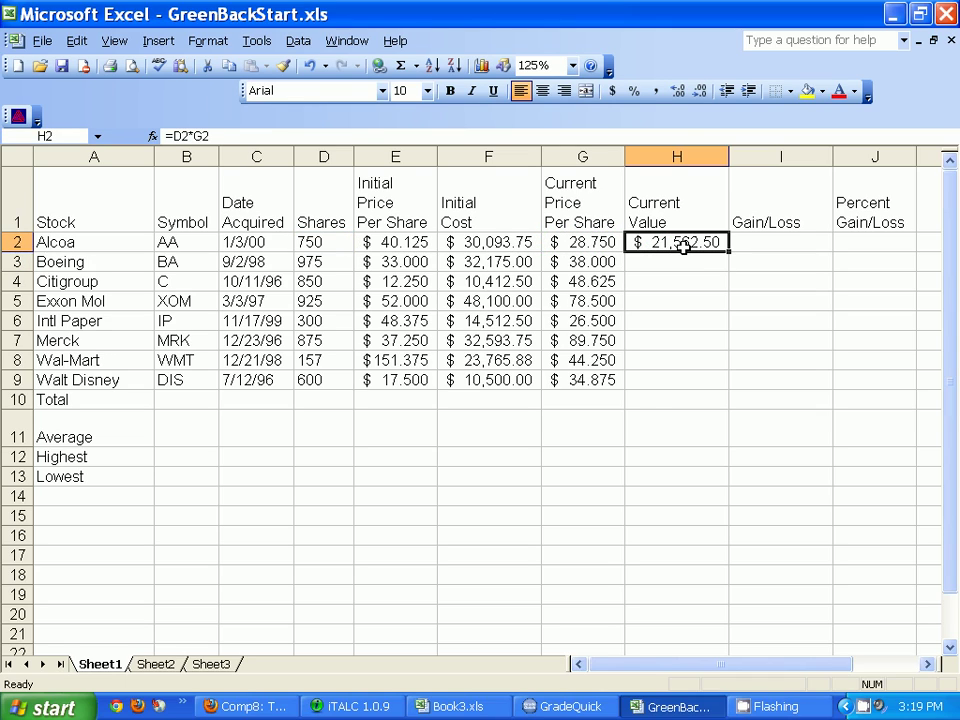
pyautogui.click(510, 243)
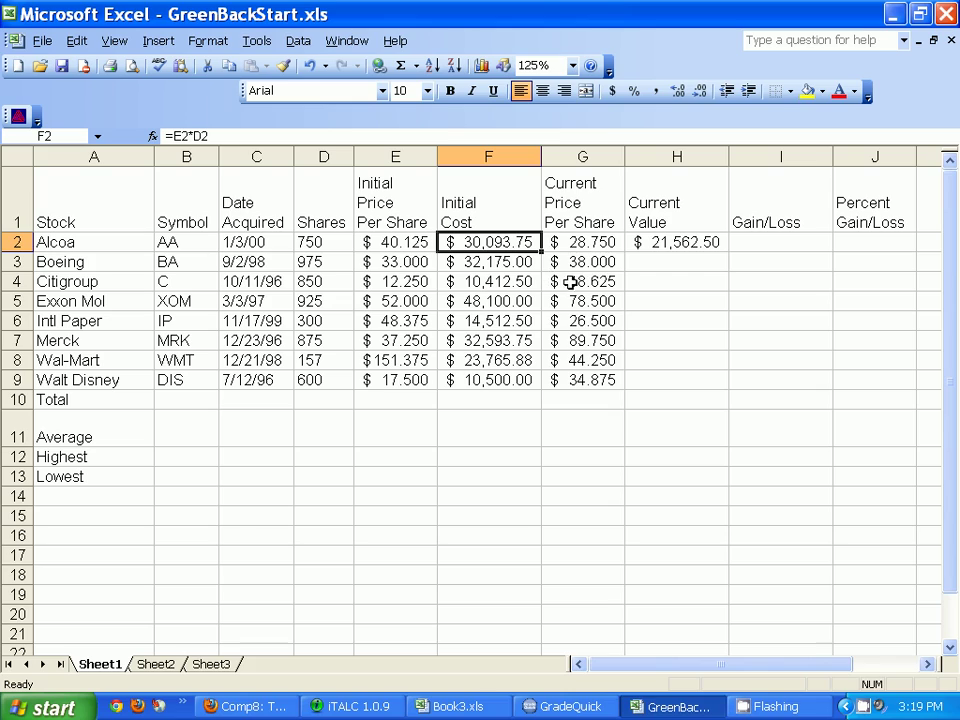
pyautogui.click(668, 246)
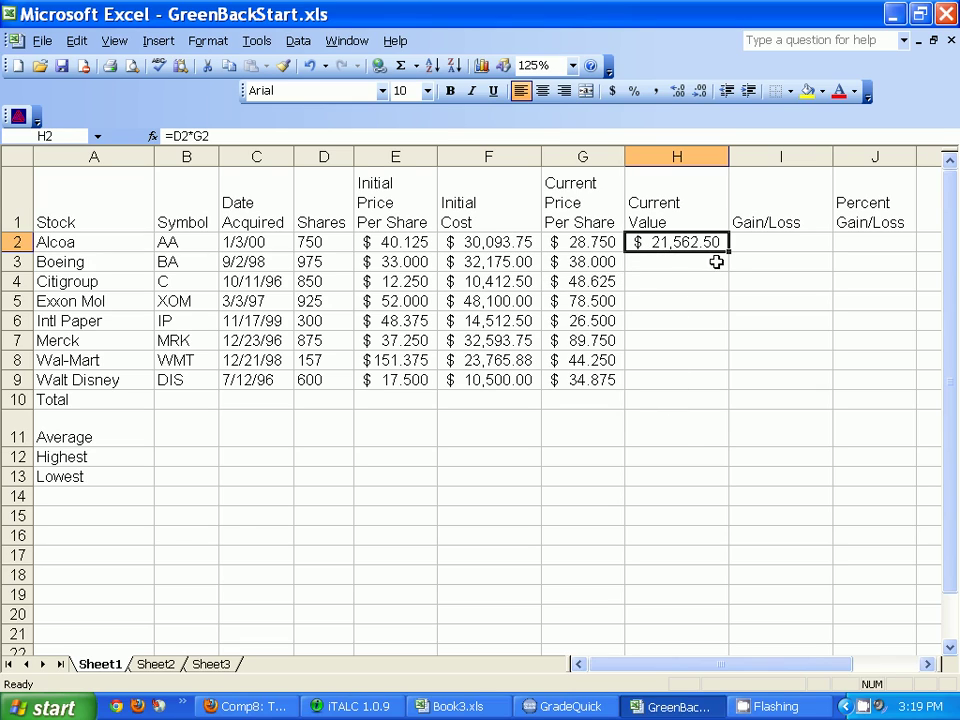
pyautogui.moveTo(729, 251); pyautogui.dragTo(731, 388)
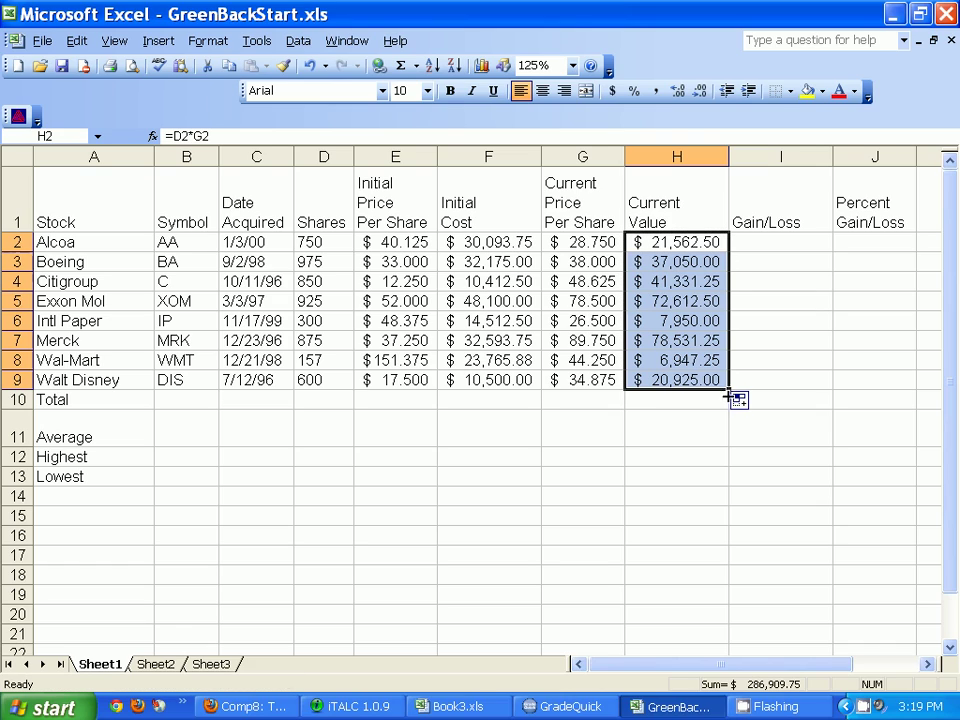
pyautogui.click(534, 431)
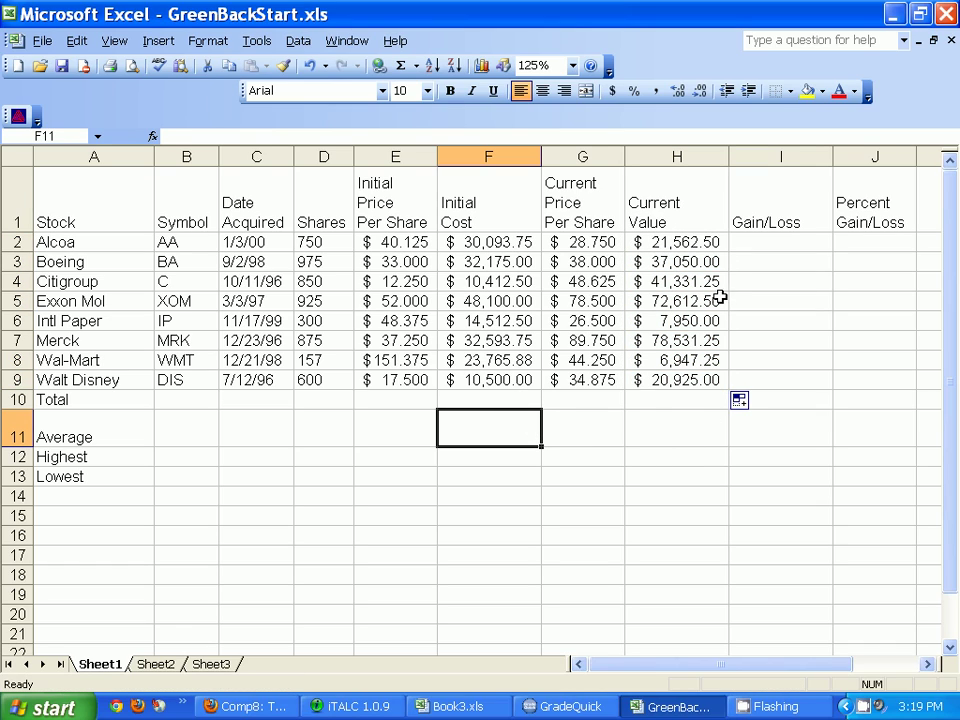
pyautogui.click(680, 256)
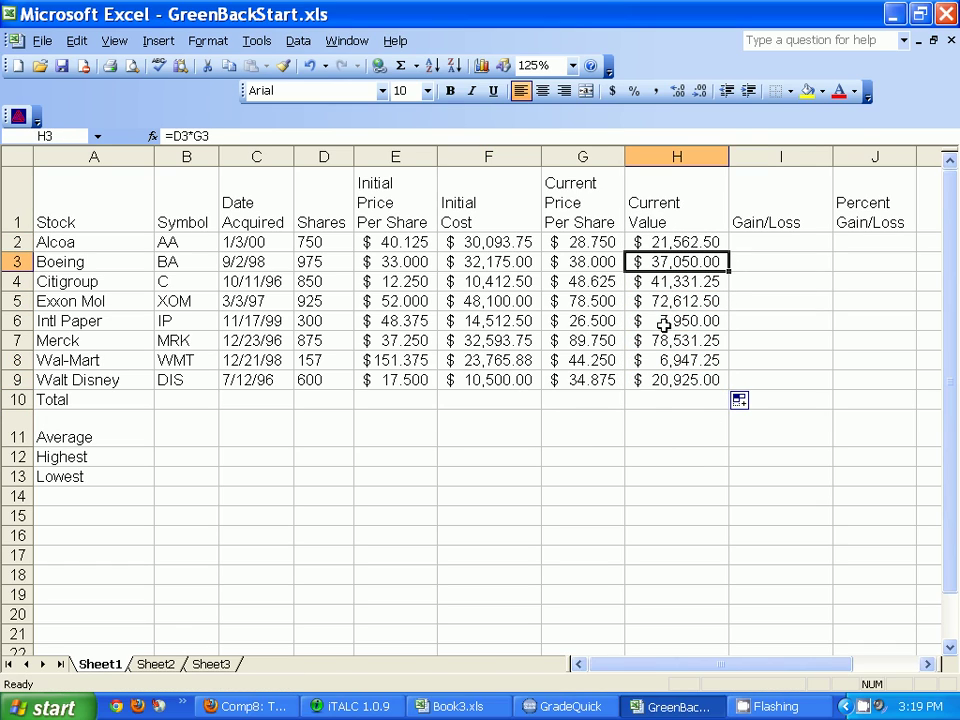
# Step: Calculate Alcoa's gain or loss in I2 as current value minus initial cost, using =H2-F2
pyautogui.click(756, 246)
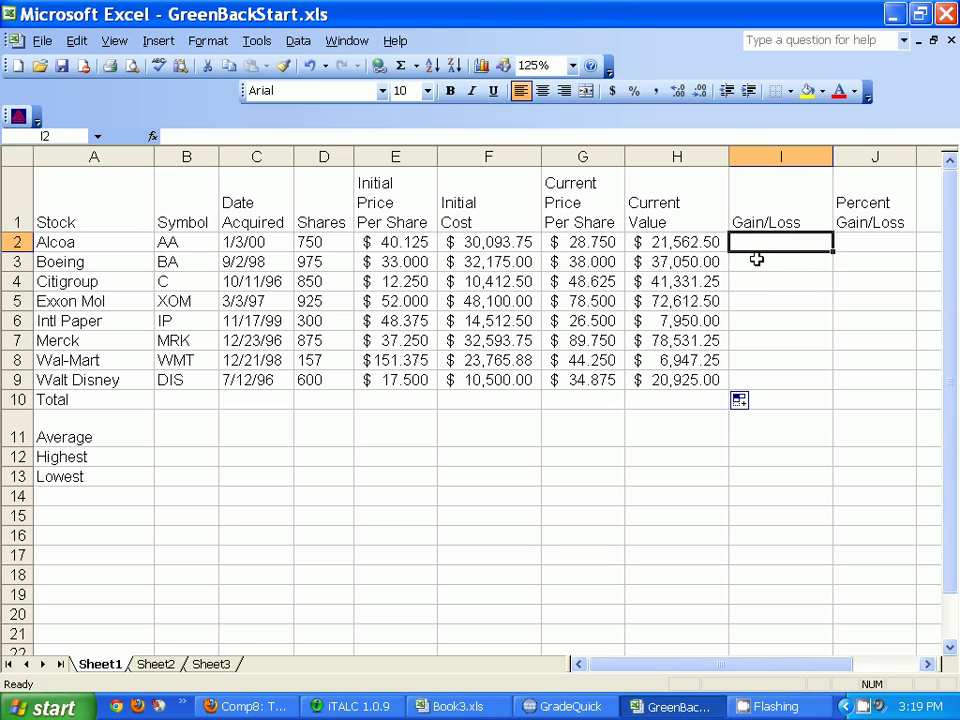
pyautogui.write('=')
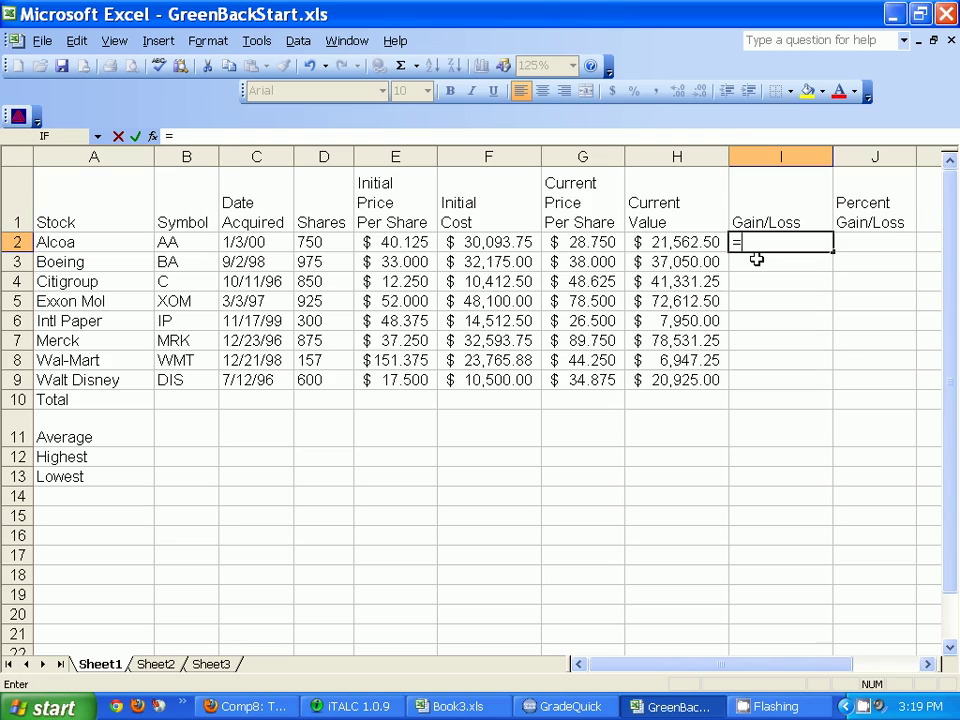
pyautogui.write('h2')
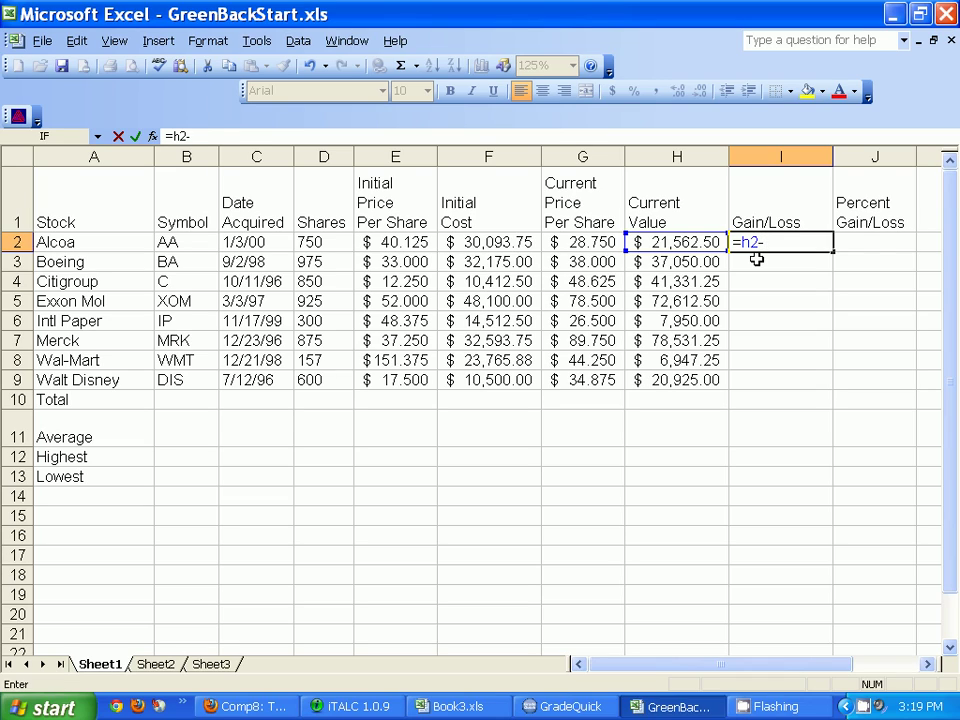
pyautogui.write('-f2')
pyautogui.press('Return')
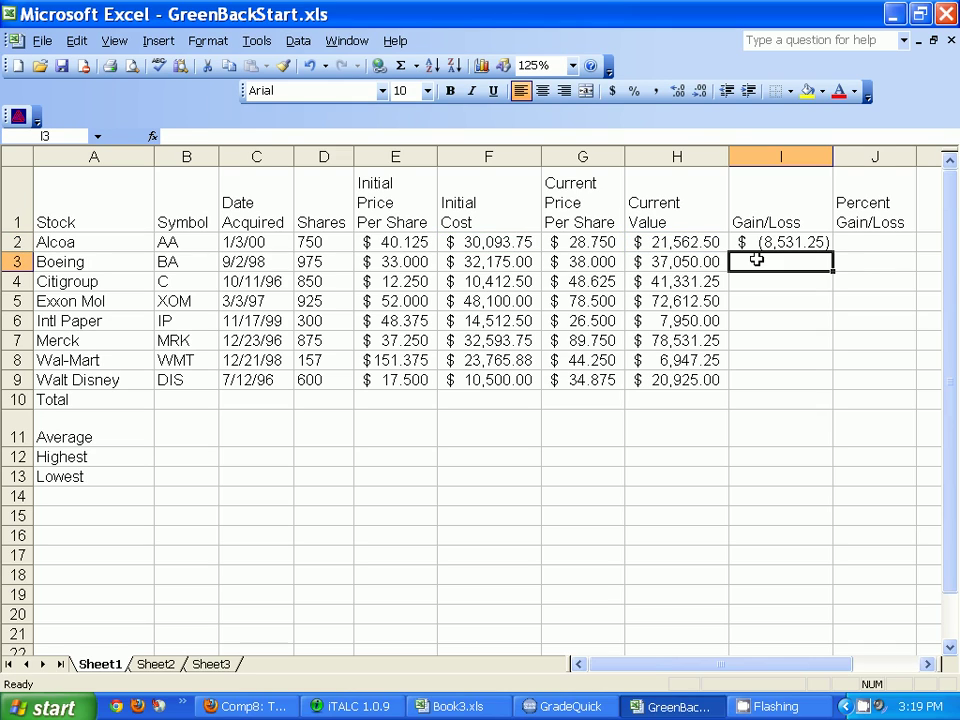
# Step: Copy the Gain/Loss formula from I2 down through I9 and review the gains and losses of the individual stocks
pyautogui.click(765, 243)
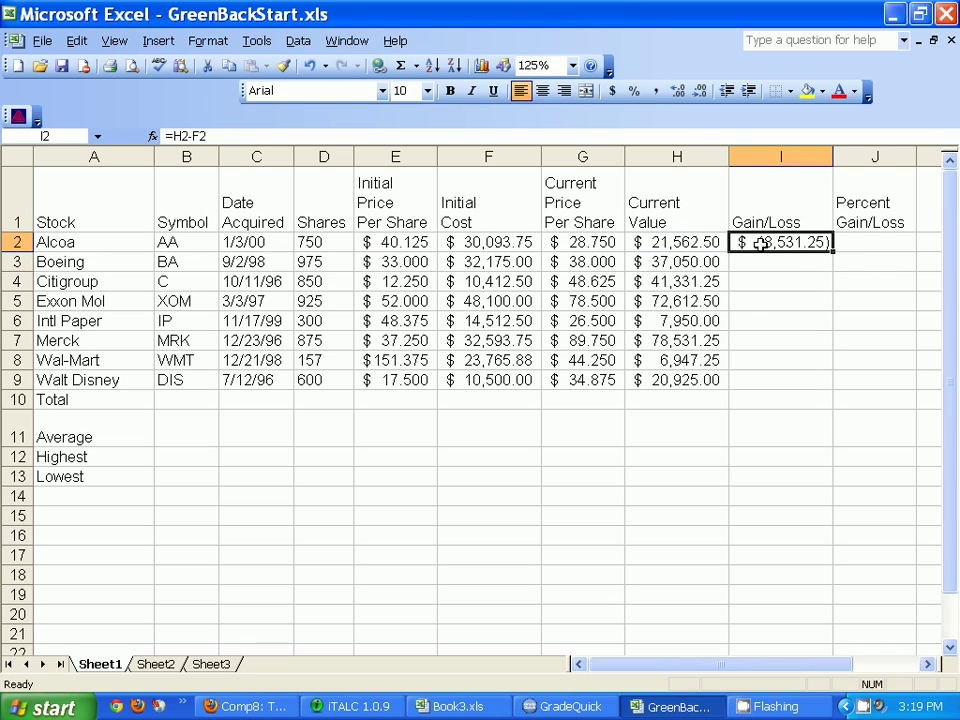
pyautogui.moveTo(829, 252); pyautogui.dragTo(824, 392)
pyautogui.click(825, 276)
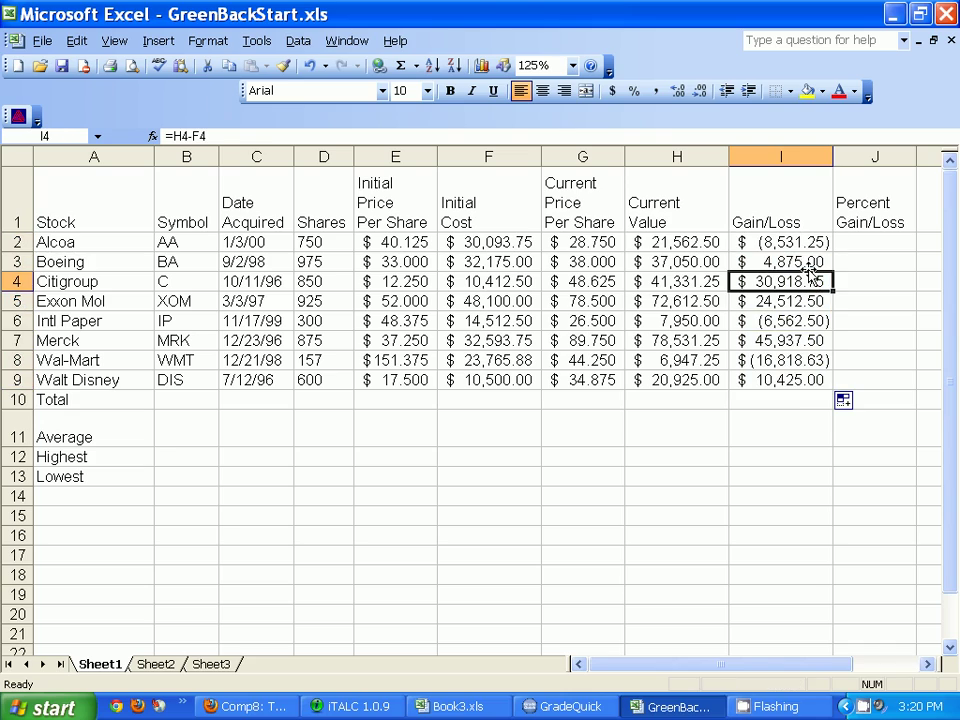
pyautogui.moveTo(808, 261); pyautogui.dragTo(814, 301)
pyautogui.click(810, 326)
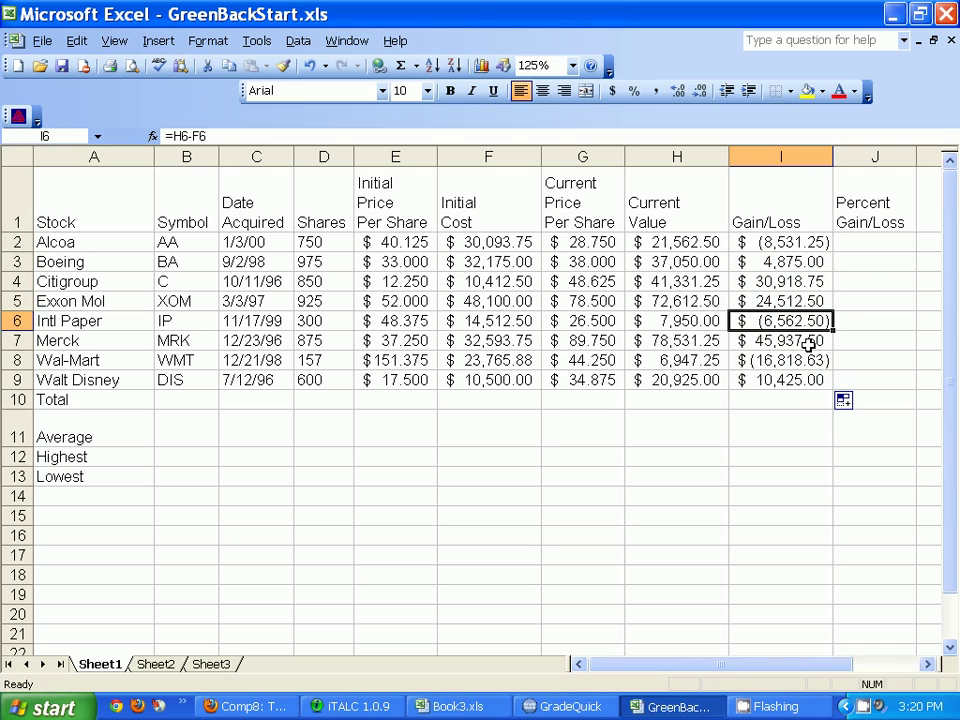
# Step: Calculate Alcoa's percent gain or loss in J2 as gain/loss divided by initial cost, using =I2/F2
pyautogui.click(808, 362)
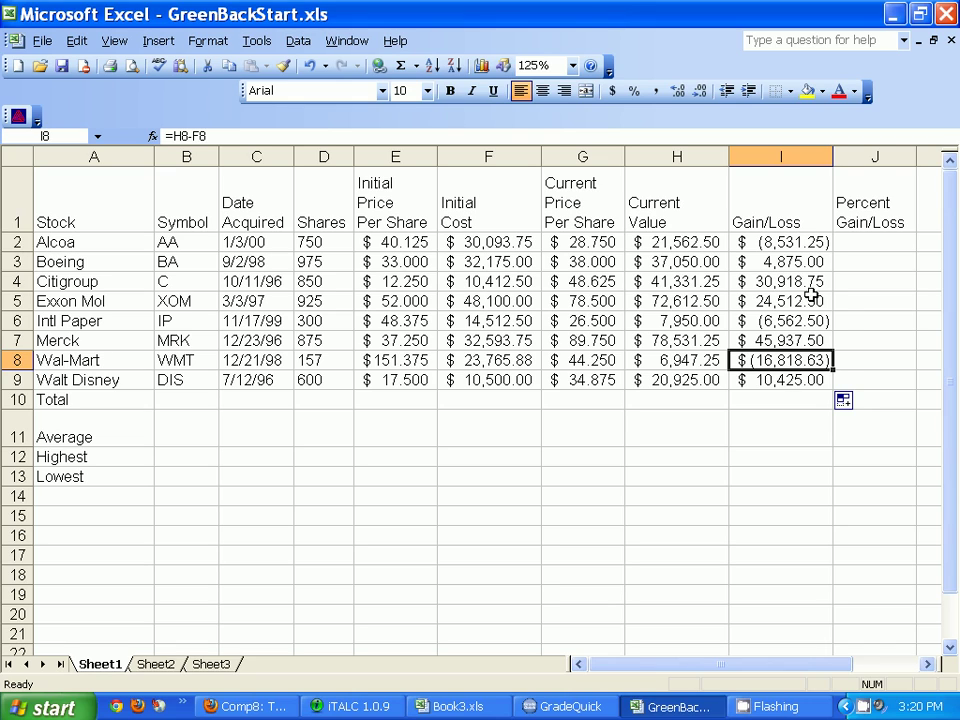
pyautogui.moveTo(836, 671); pyautogui.dragTo(883, 349)
pyautogui.click(883, 249)
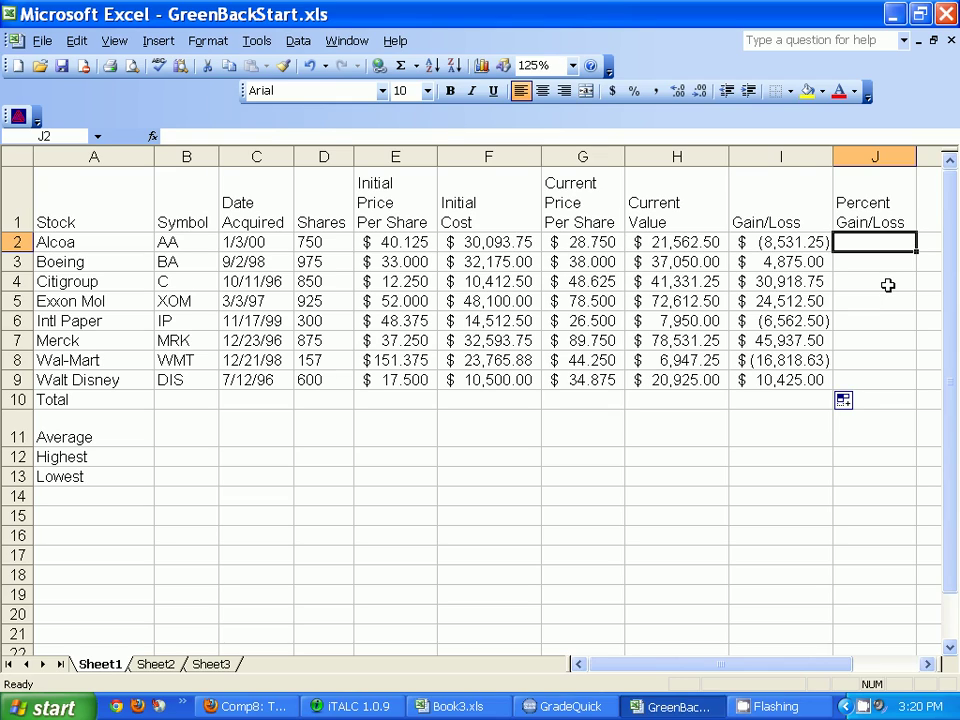
pyautogui.write('=')
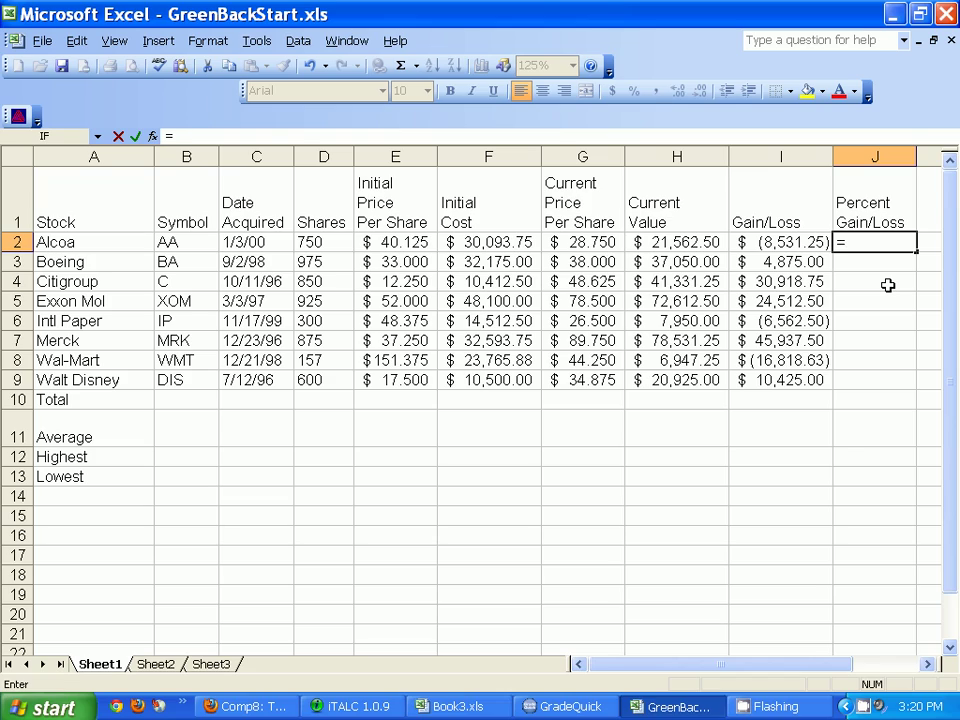
pyautogui.write('i2')
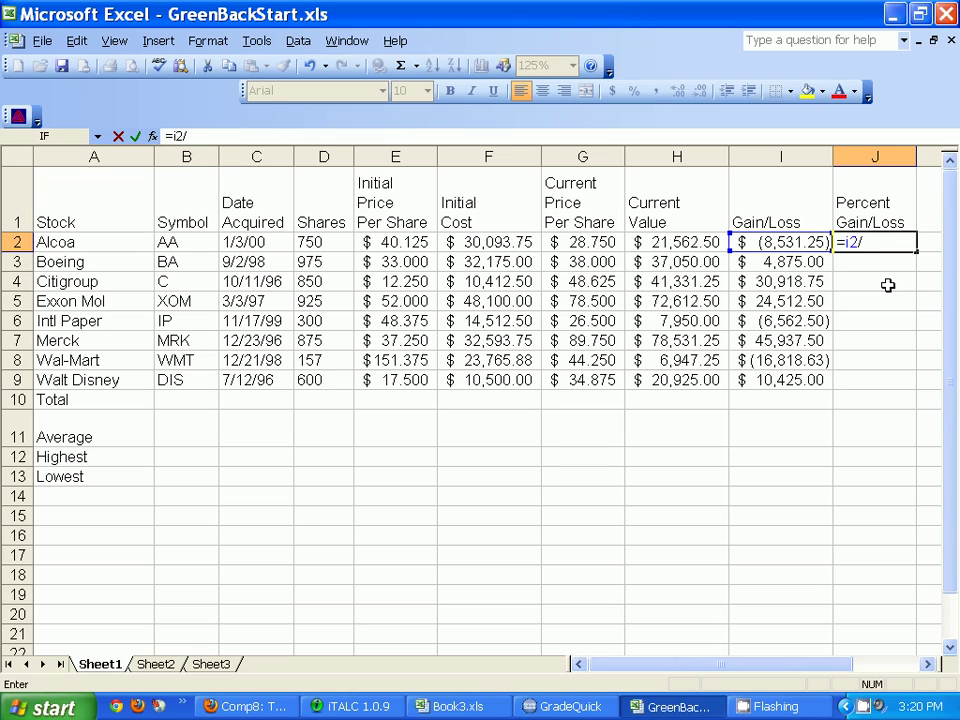
pyautogui.write('/f2')
pyautogui.press('Return')
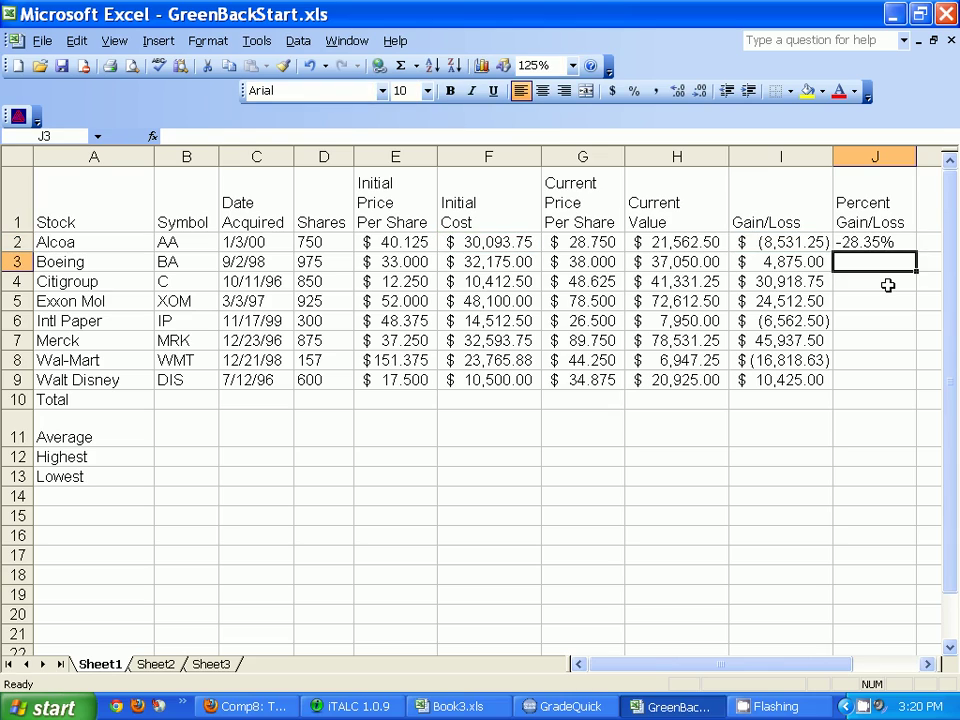
# Step: Copy the Percent Gain/Loss formula from J2 down through J9
pyautogui.press('Up')
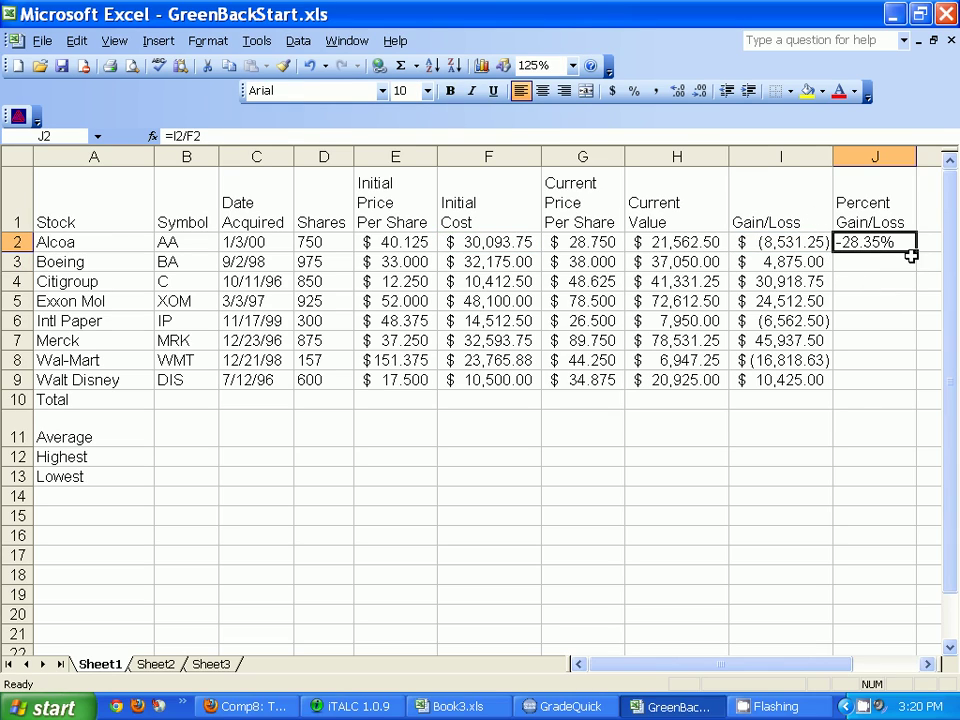
pyautogui.moveTo(915, 252); pyautogui.dragTo(905, 388)
pyautogui.click(720, 436)
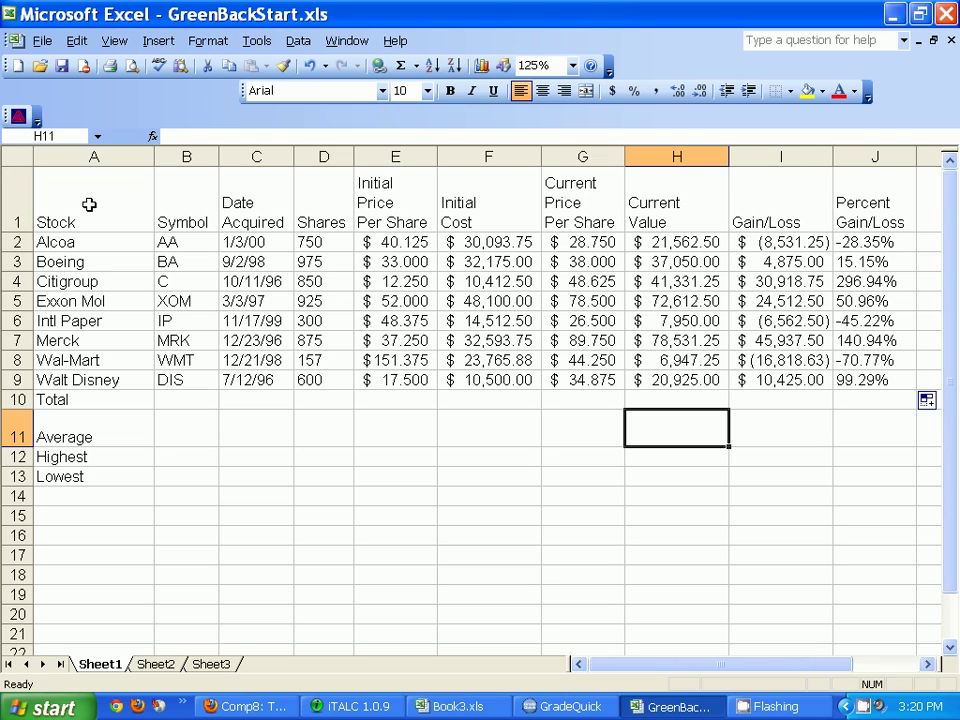
# Step: Center the column headings in A1:J1 and slightly widen columns E, F and G
pyautogui.moveTo(90, 206); pyautogui.dragTo(852, 200)
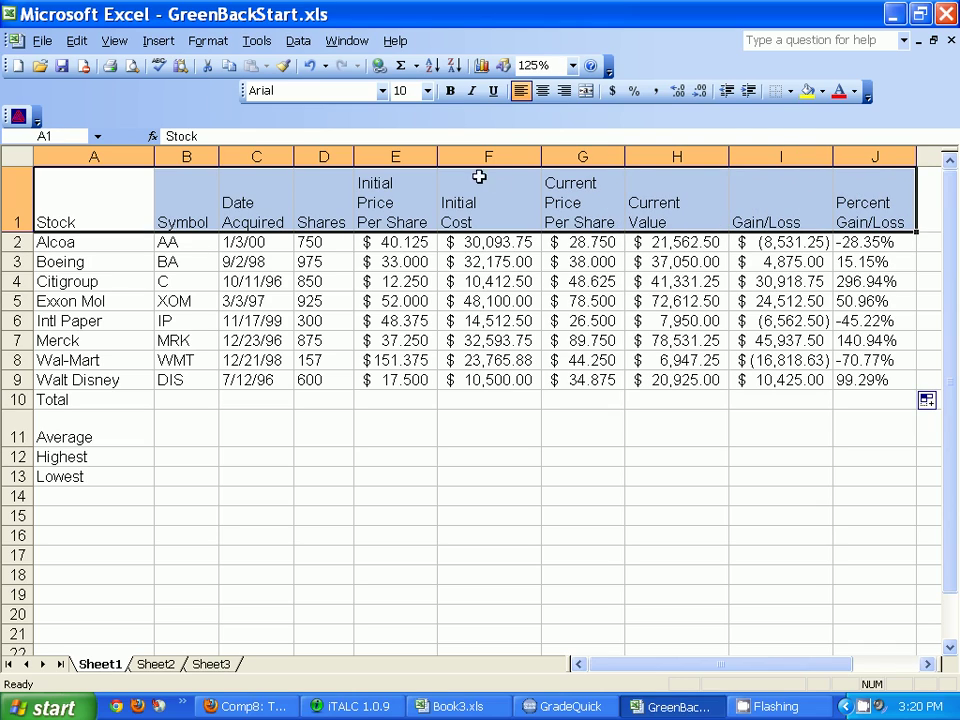
pyautogui.click(543, 91)
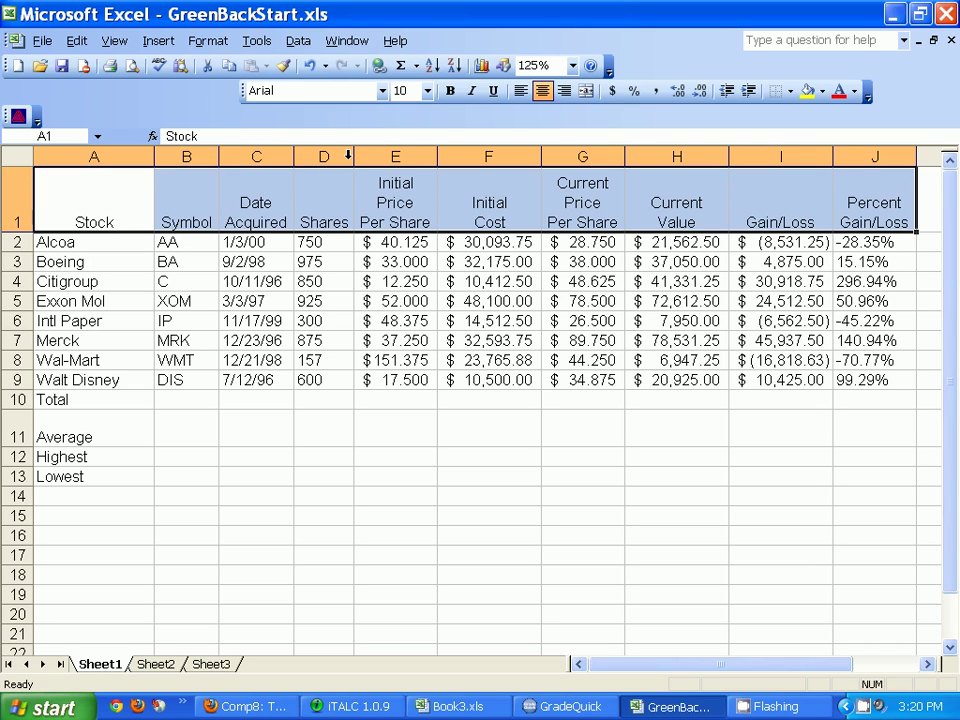
pyautogui.moveTo(434, 161); pyautogui.dragTo(450, 160)
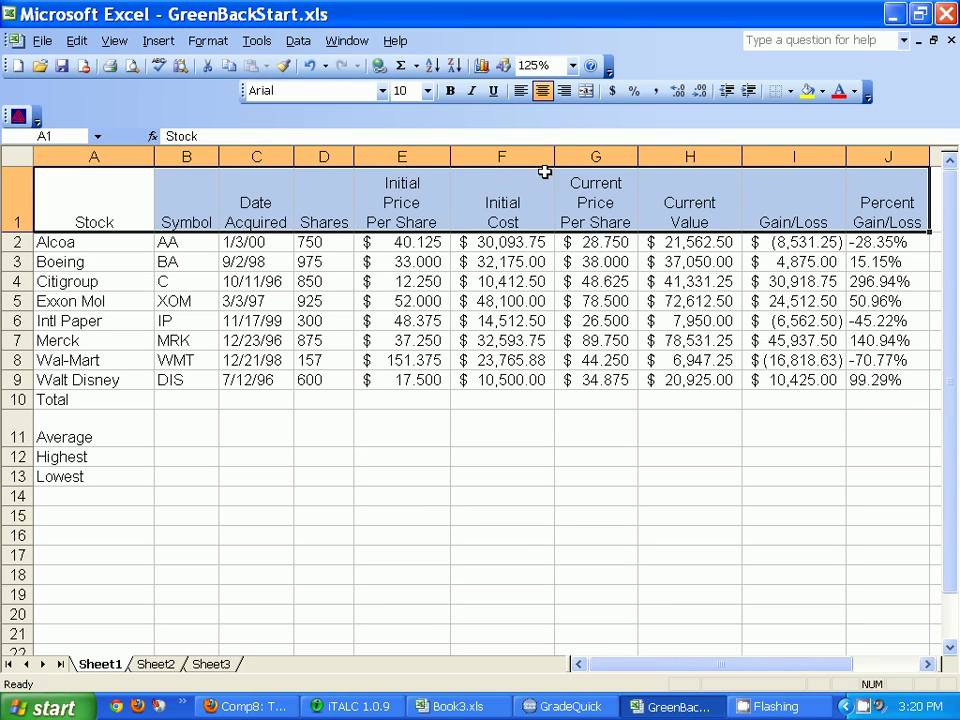
pyautogui.moveTo(559, 161); pyautogui.dragTo(567, 162)
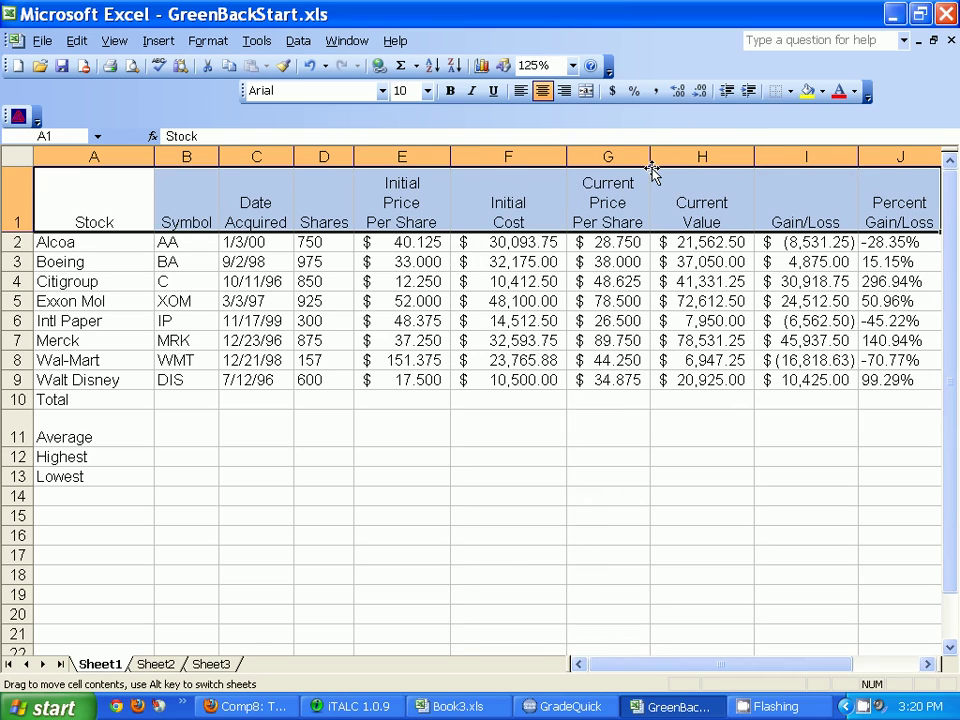
pyautogui.moveTo(652, 162); pyautogui.dragTo(651, 160)
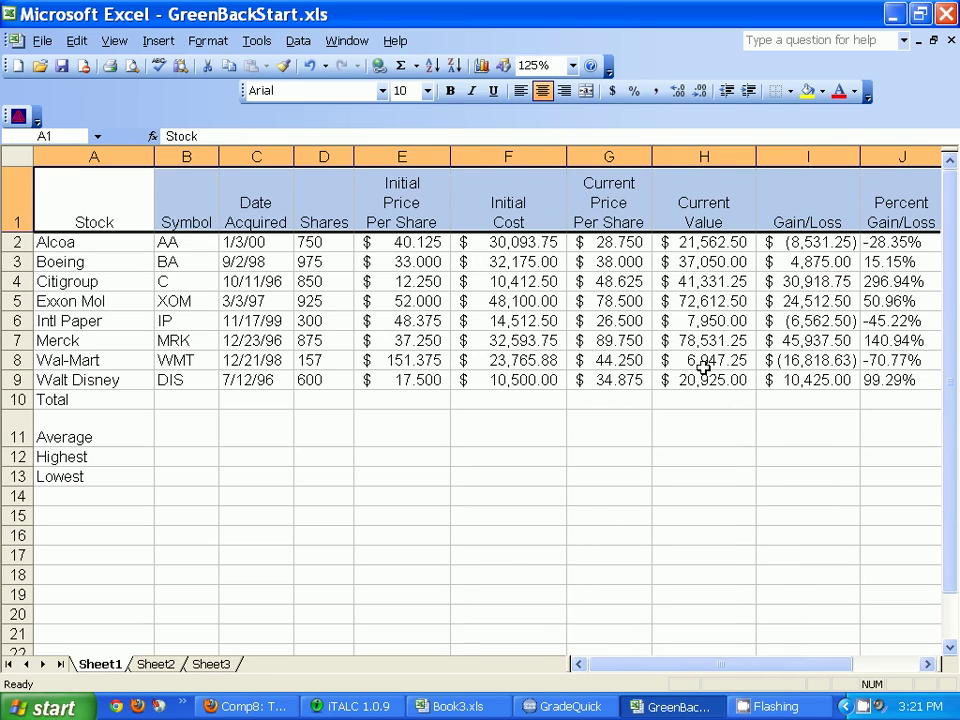
pyautogui.click(795, 360)
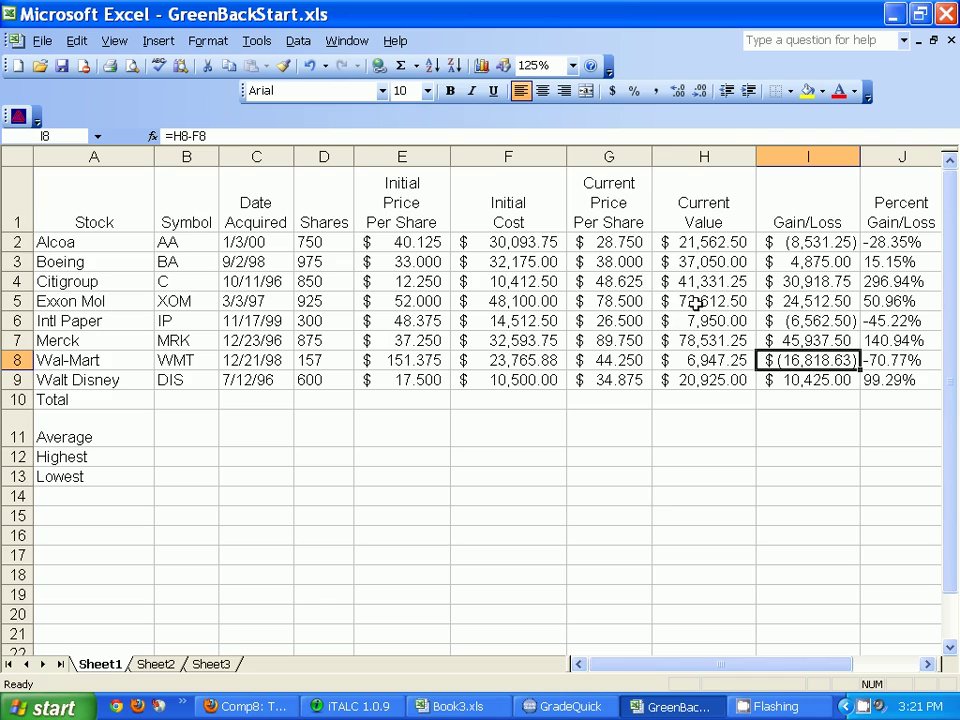
# Step: Make the column headings in A1:J1 bold
pyautogui.moveTo(105, 210); pyautogui.dragTo(906, 221)
pyautogui.click(450, 91)
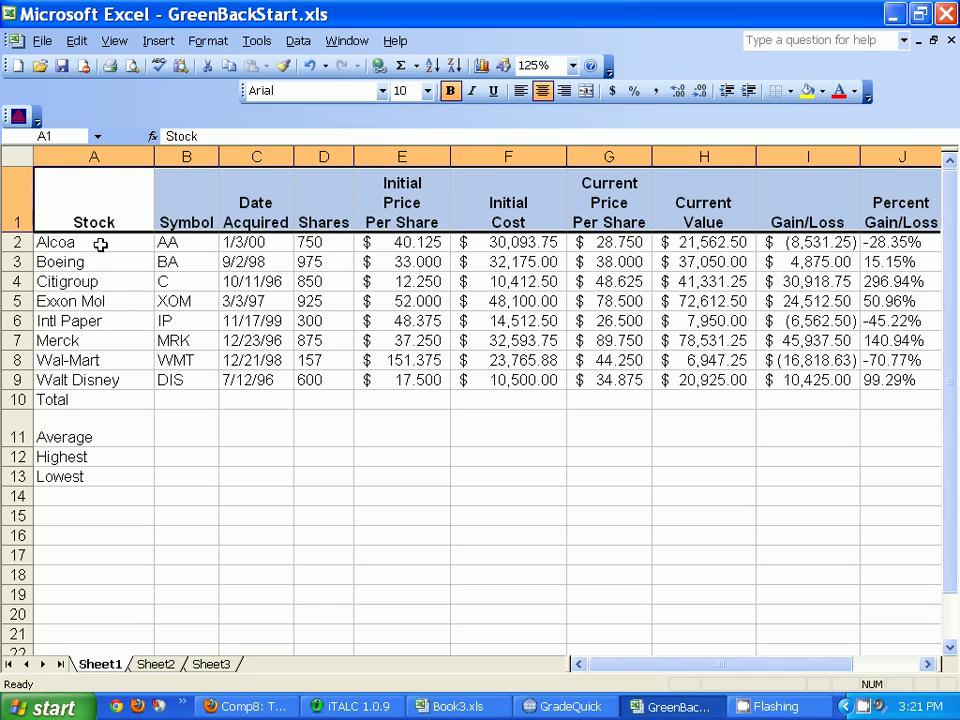
# Step: Make the row labels in A2:A13 bold and narrow column A to fit them more closely
pyautogui.moveTo(99, 244); pyautogui.dragTo(100, 398)
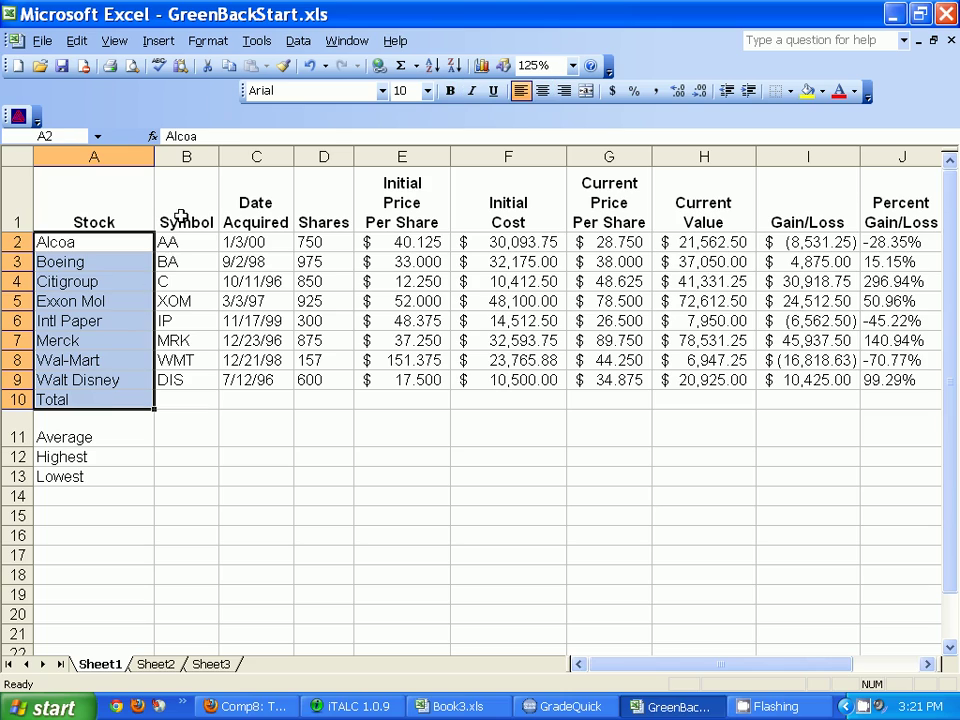
pyautogui.moveTo(105, 476); pyautogui.dragTo(103, 246)
pyautogui.click(450, 91)
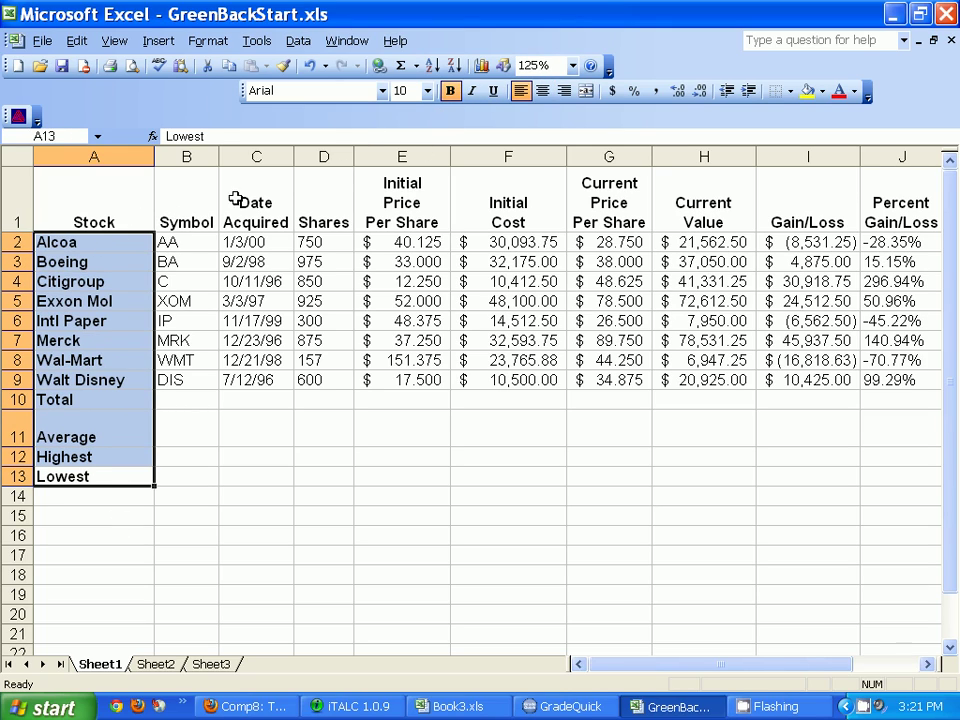
pyautogui.moveTo(154, 157); pyautogui.dragTo(139, 154)
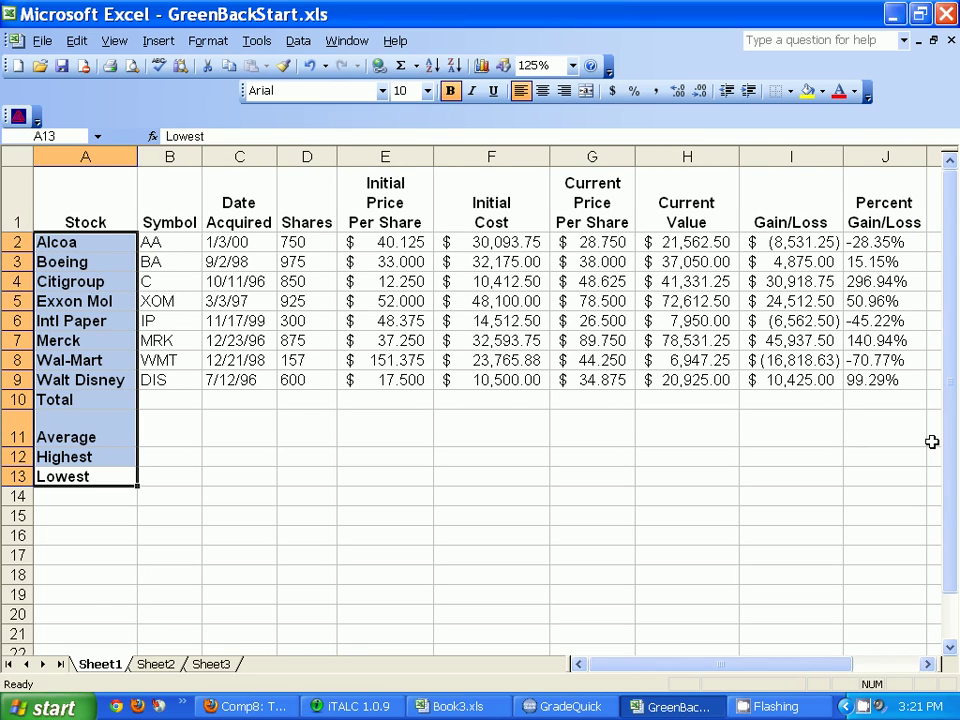
# Step: Start a conditional formatting rule on the Percent Gain/Loss values in J2:J9 for cell values less than 0
pyautogui.click(886, 399)
pyautogui.moveTo(878, 243); pyautogui.dragTo(883, 262)
pyautogui.click(884, 319)
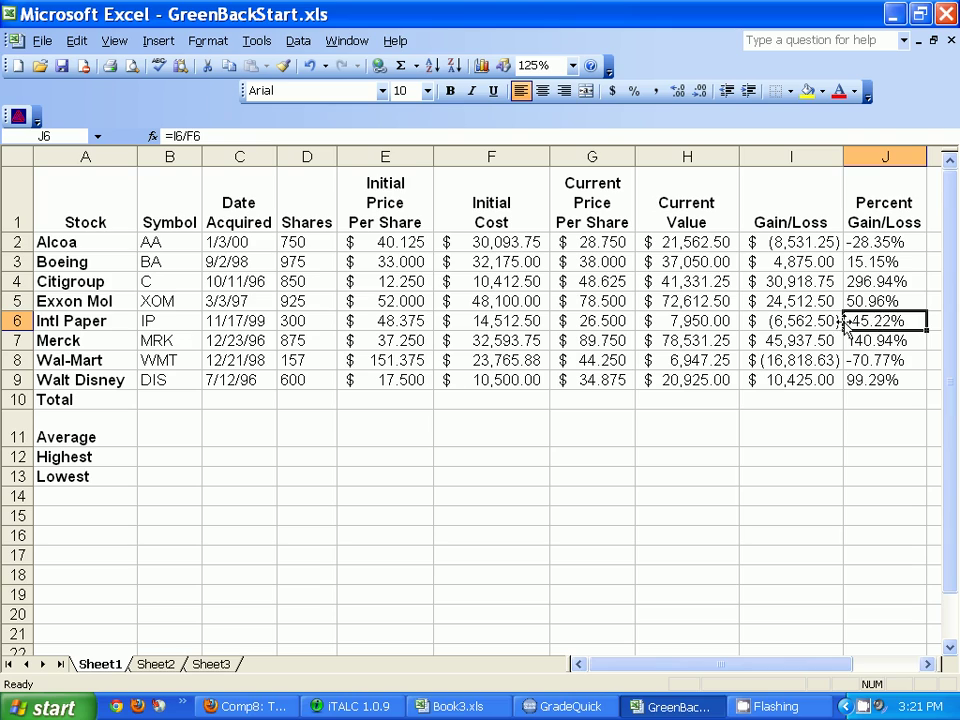
pyautogui.click(874, 381)
pyautogui.moveTo(874, 374); pyautogui.dragTo(878, 242)
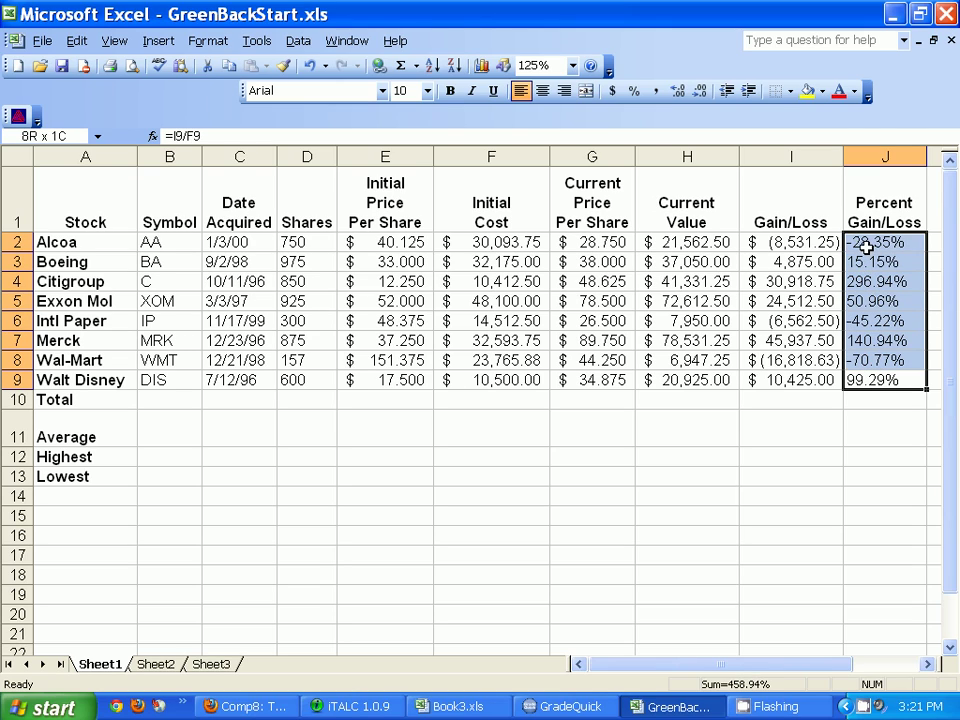
pyautogui.click(209, 41)
pyautogui.click(241, 178)
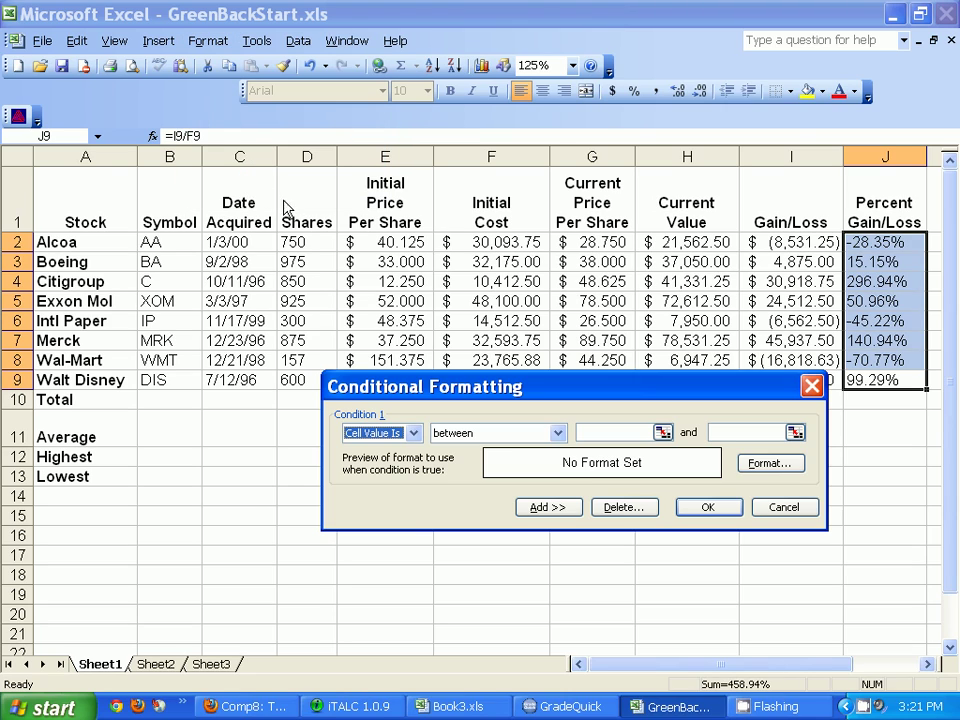
pyautogui.click(480, 436)
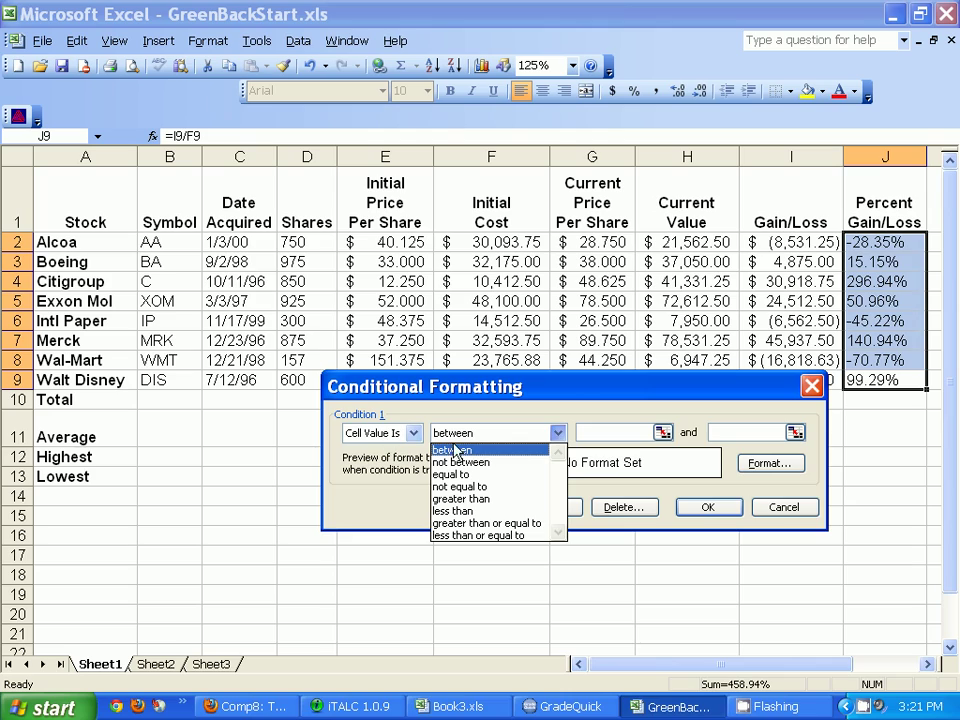
pyautogui.click(498, 511)
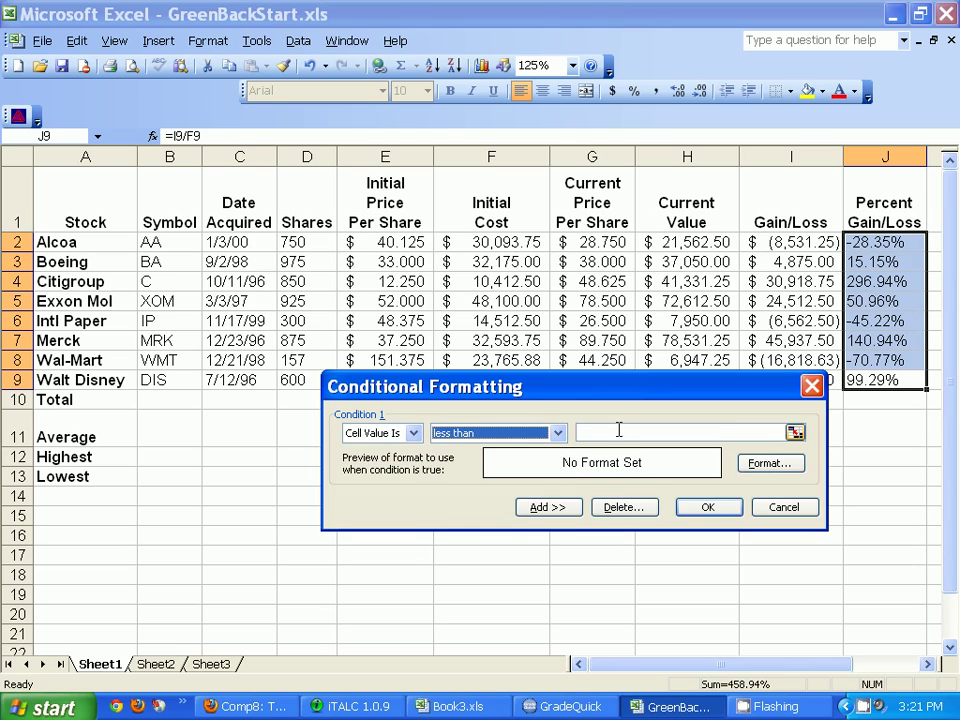
pyautogui.click(619, 433)
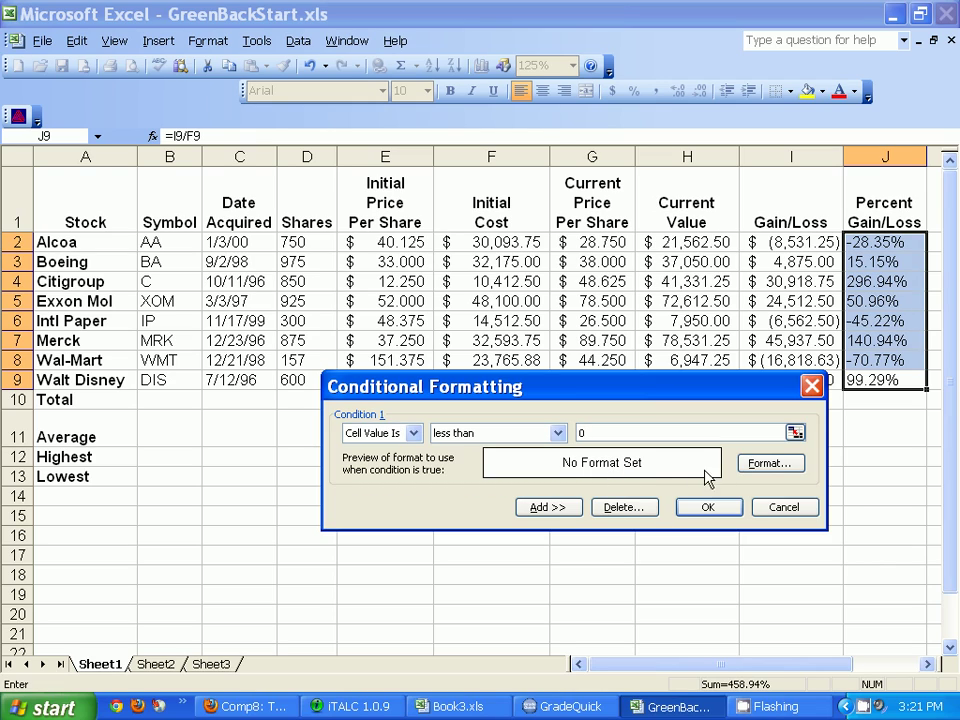
# Step: Set the conditional format for negative percentages to a black font on red cell shading
pyautogui.click(757, 474)
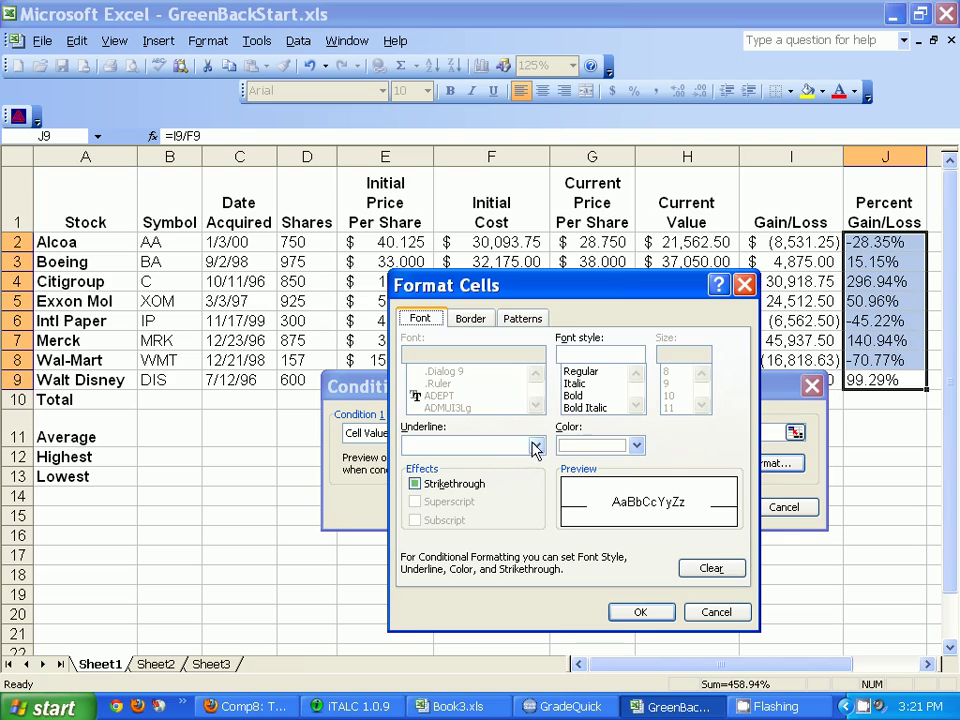
pyautogui.click(610, 446)
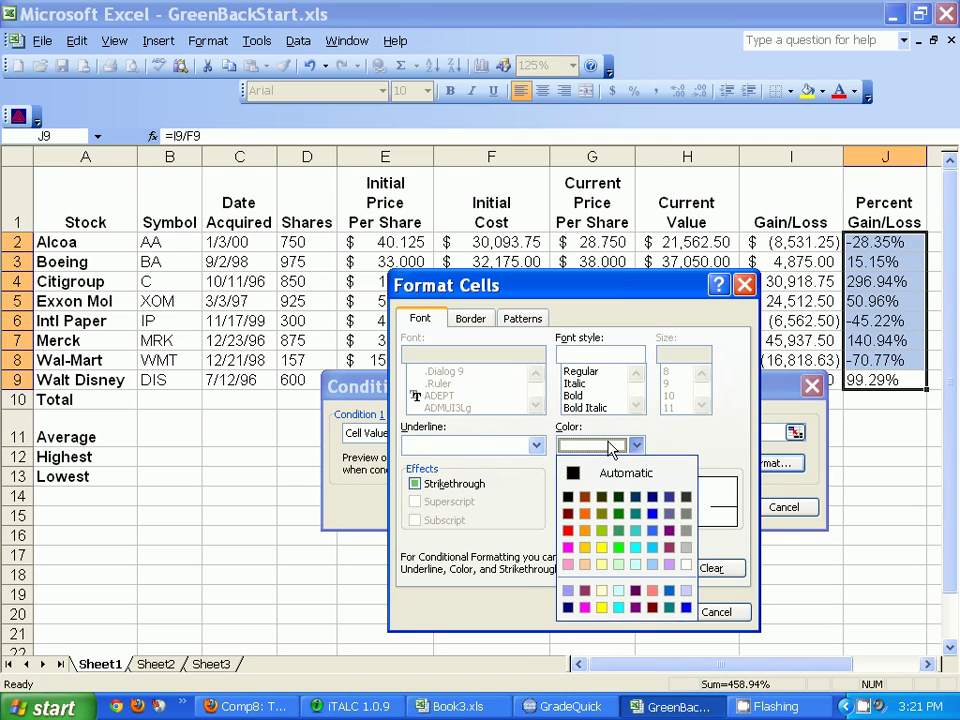
pyautogui.click(569, 498)
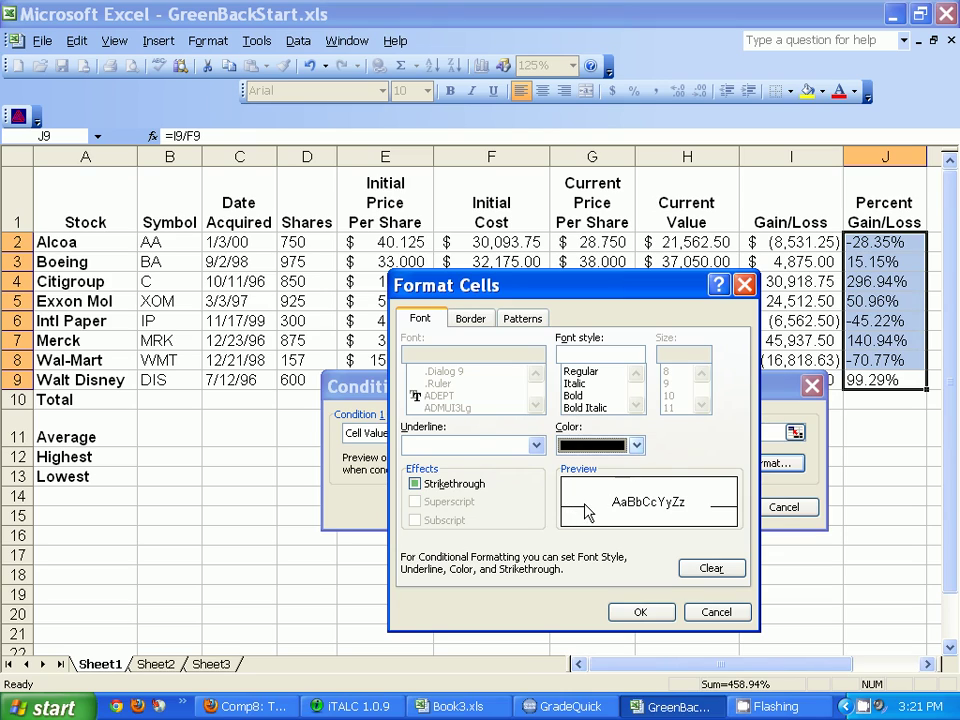
pyautogui.click(471, 319)
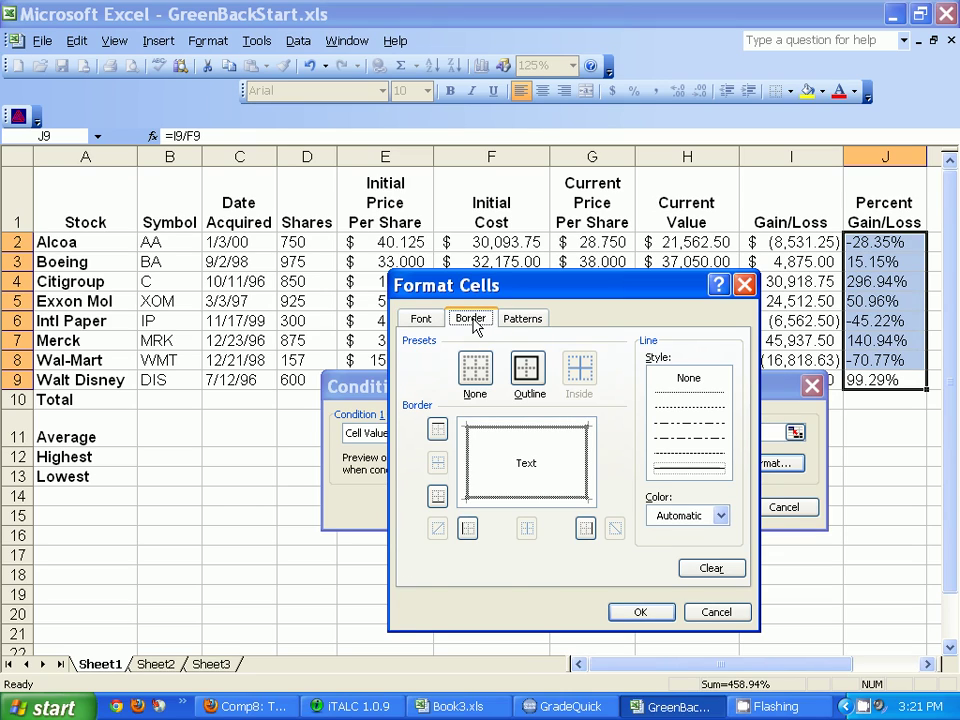
pyautogui.hotkey('ctrl', 'Tab')
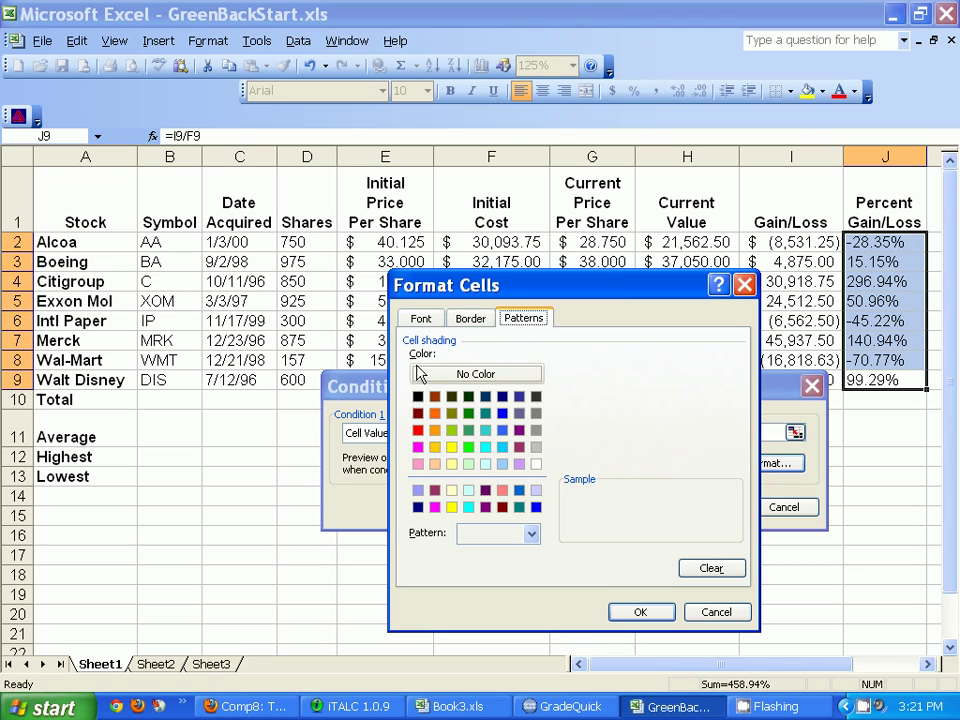
pyautogui.click(419, 431)
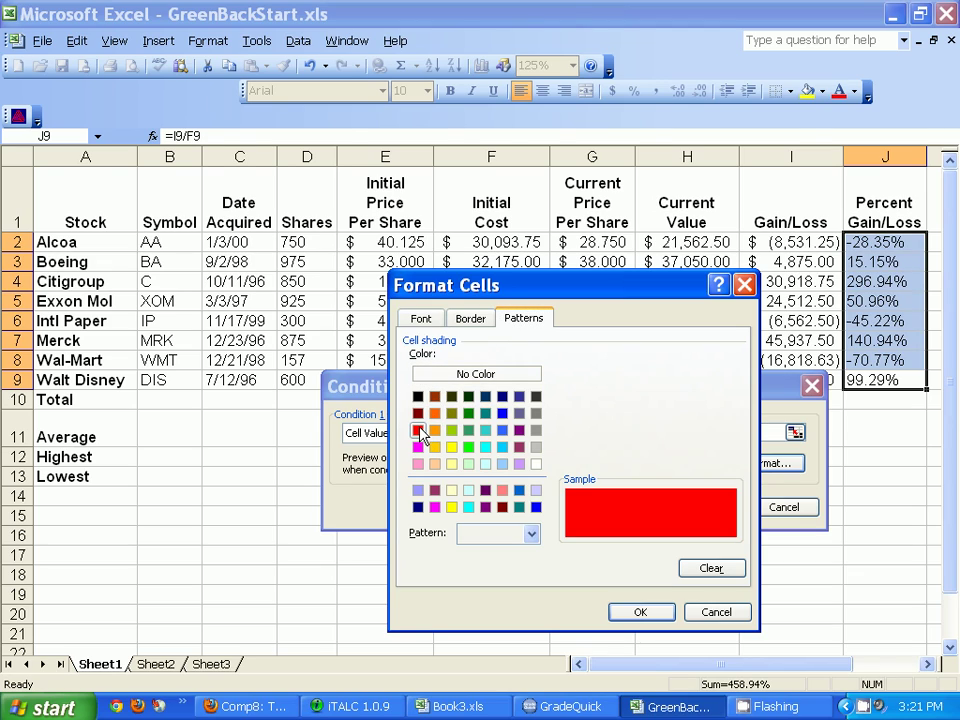
pyautogui.click(621, 612)
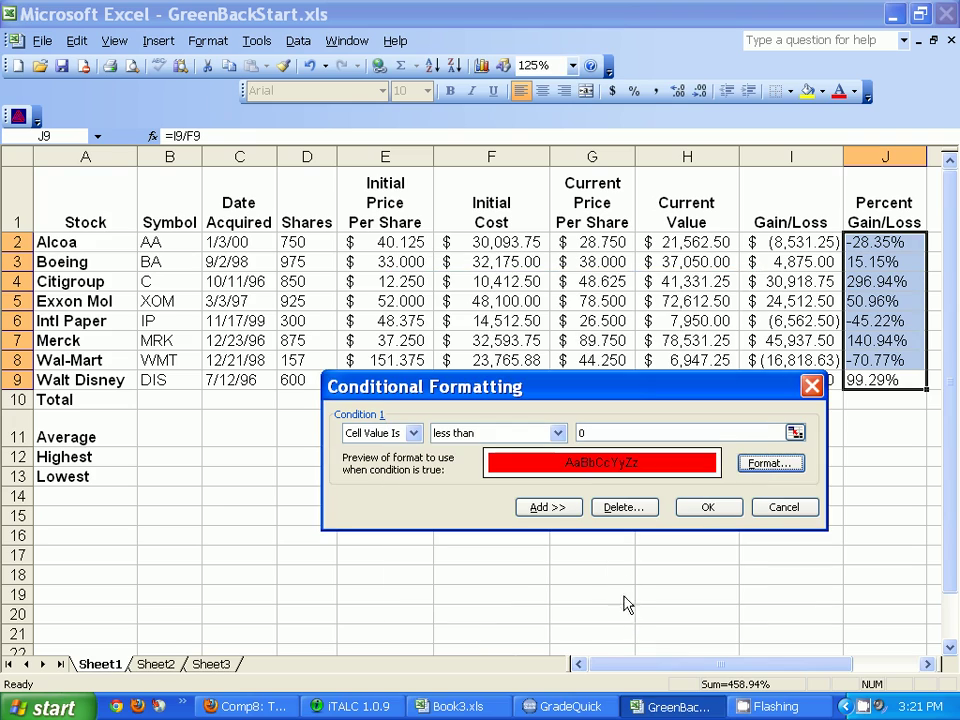
# Step: Add the Bold font style to the conditional format, apply the rule to J2:J9 and check the highlighted losses
pyautogui.click(766, 465)
pyautogui.click(420, 319)
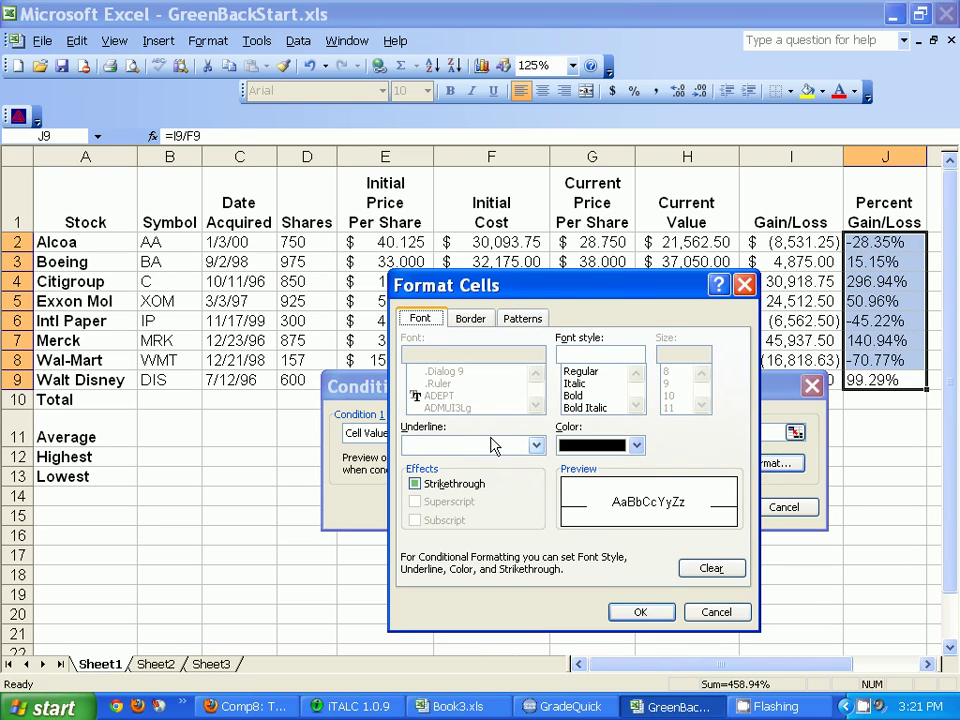
pyautogui.click(573, 395)
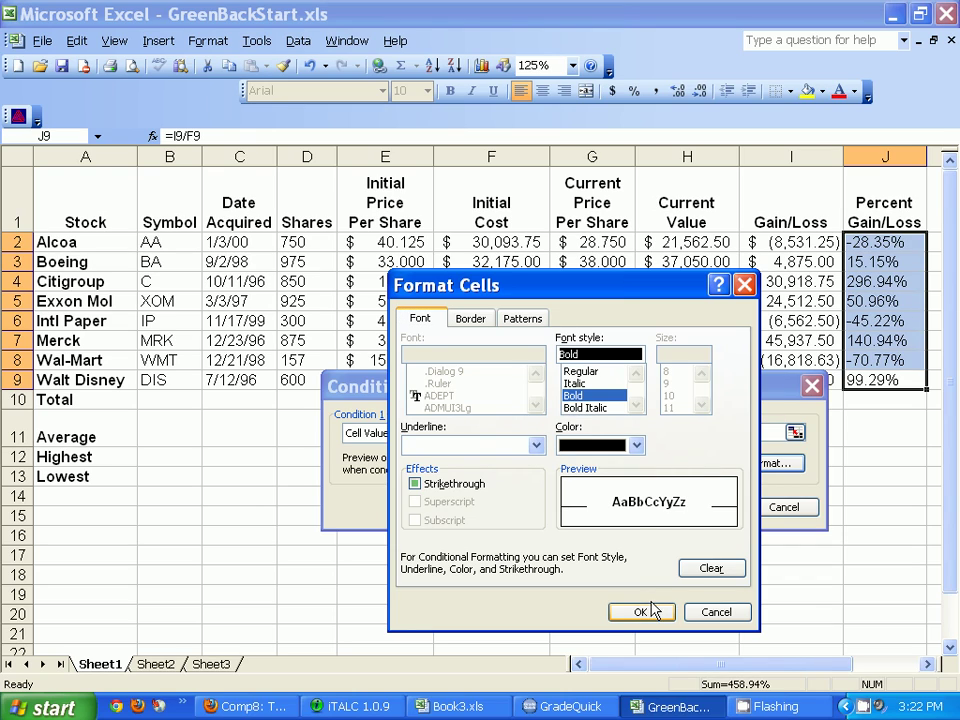
pyautogui.click(645, 613)
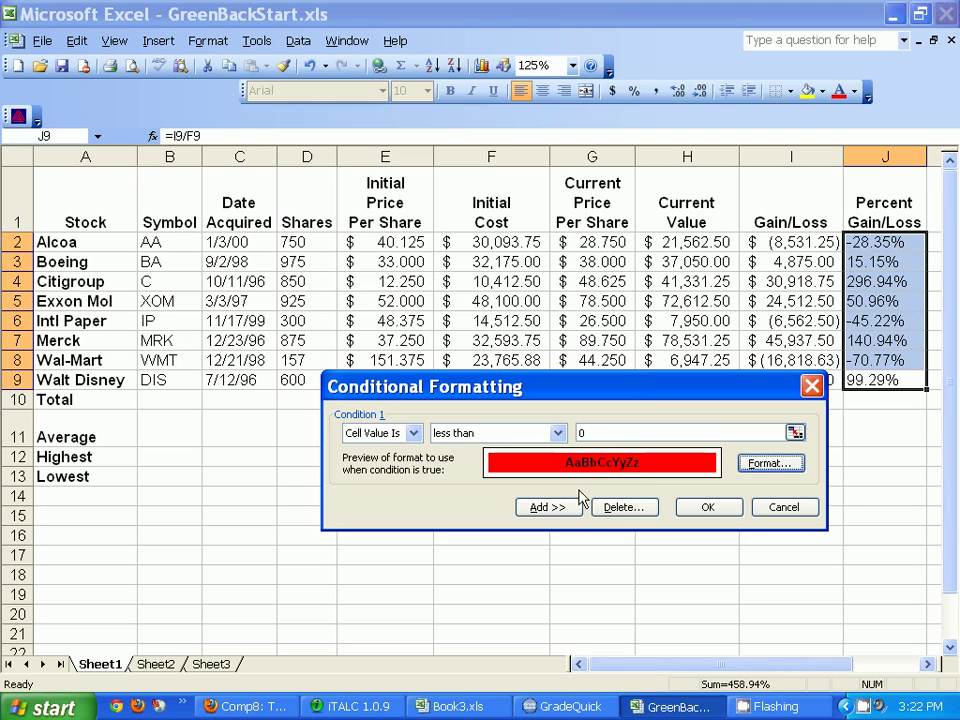
pyautogui.click(705, 512)
pyautogui.click(895, 420)
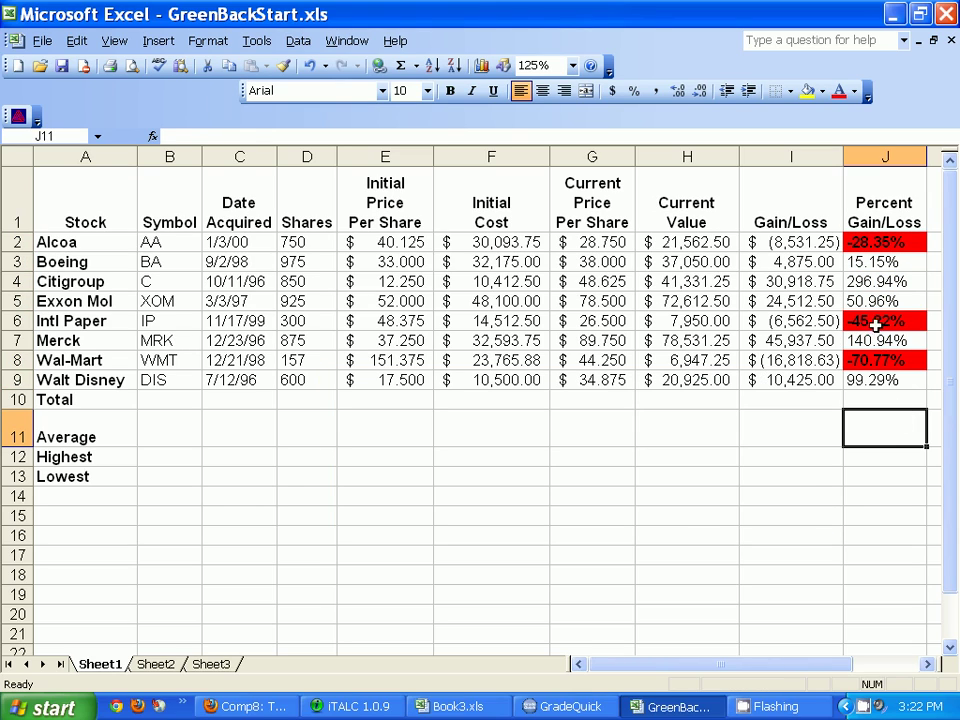
pyautogui.click(876, 242)
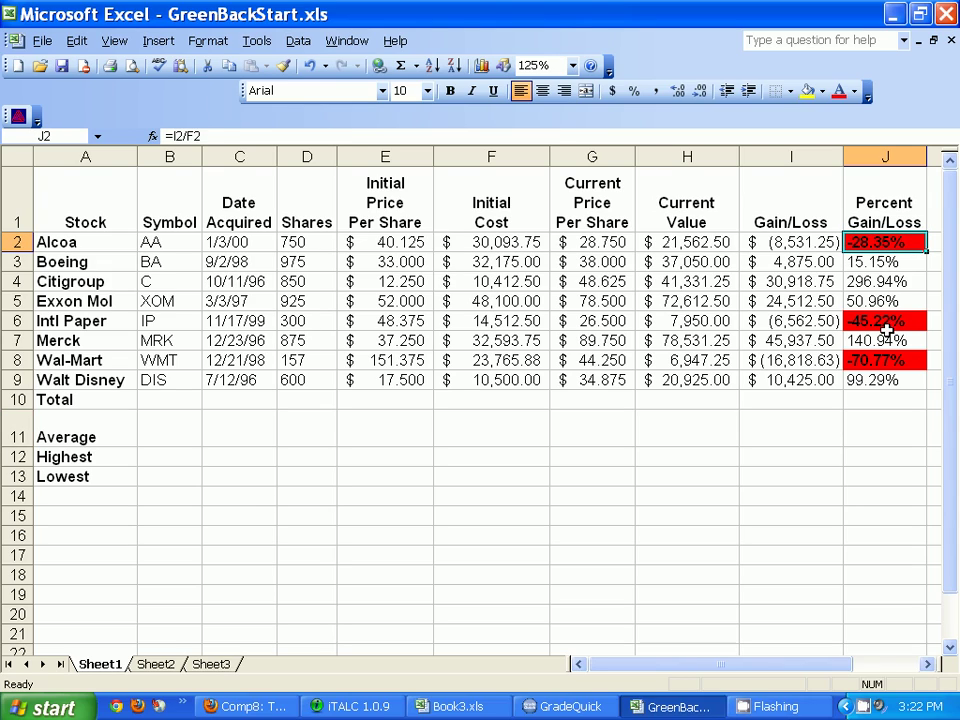
pyautogui.click(857, 398)
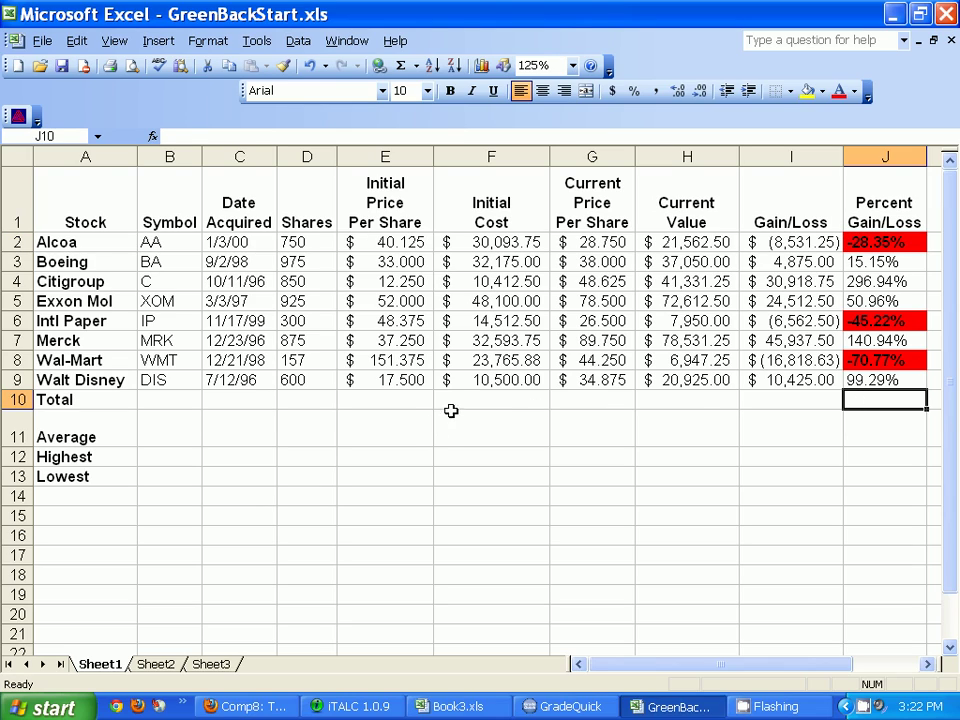
pyautogui.click(494, 398)
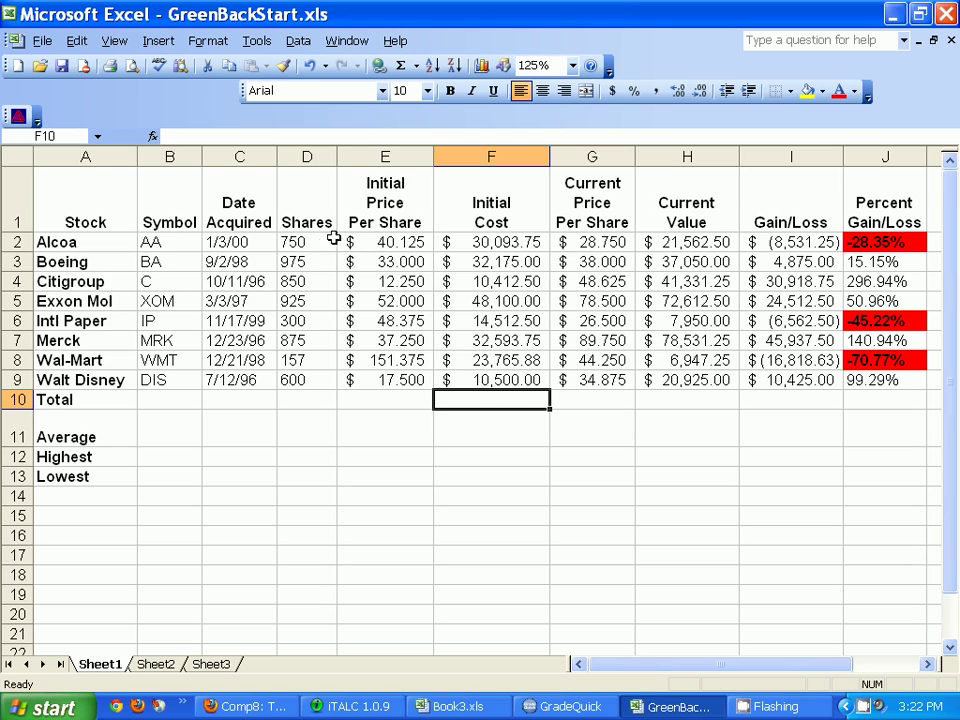
pyautogui.click(326, 403)
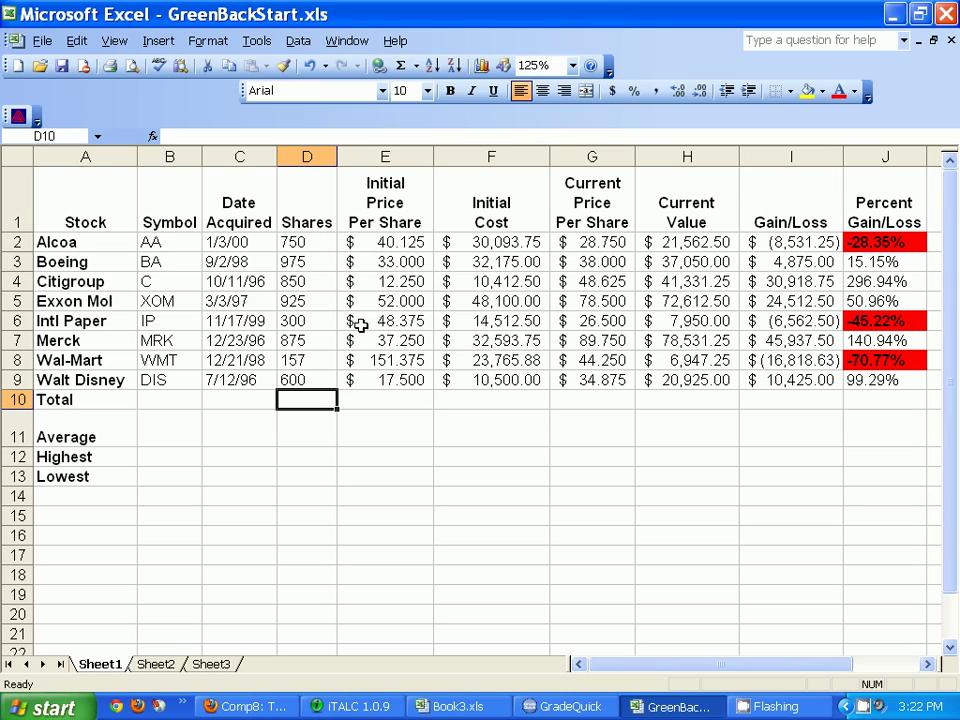
pyautogui.moveTo(403, 230); pyautogui.dragTo(413, 360)
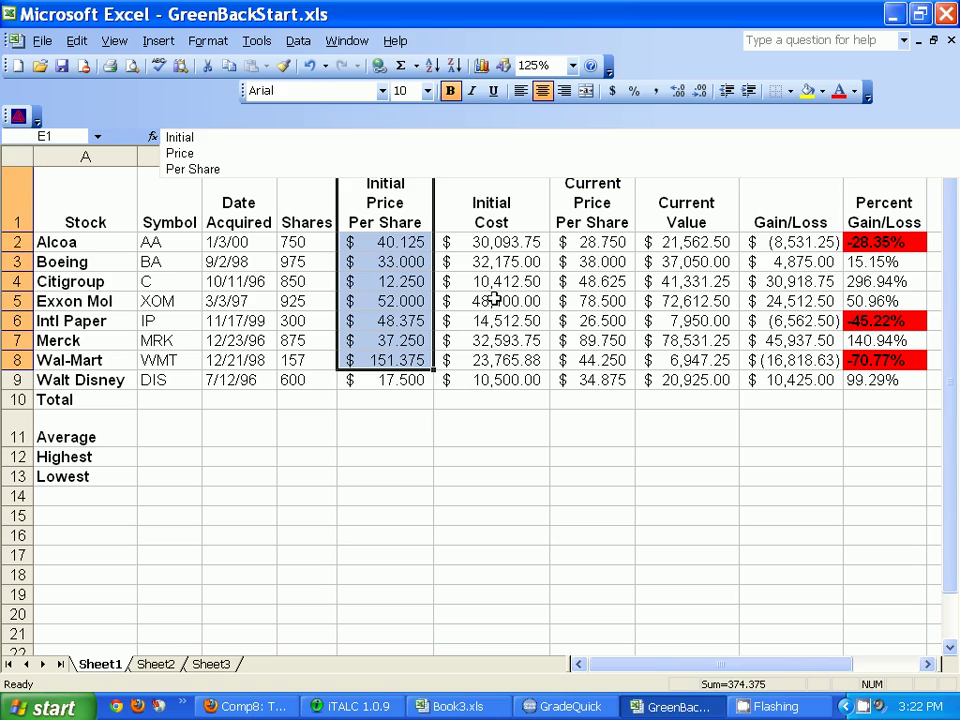
pyautogui.click(491, 283)
pyautogui.click(492, 399)
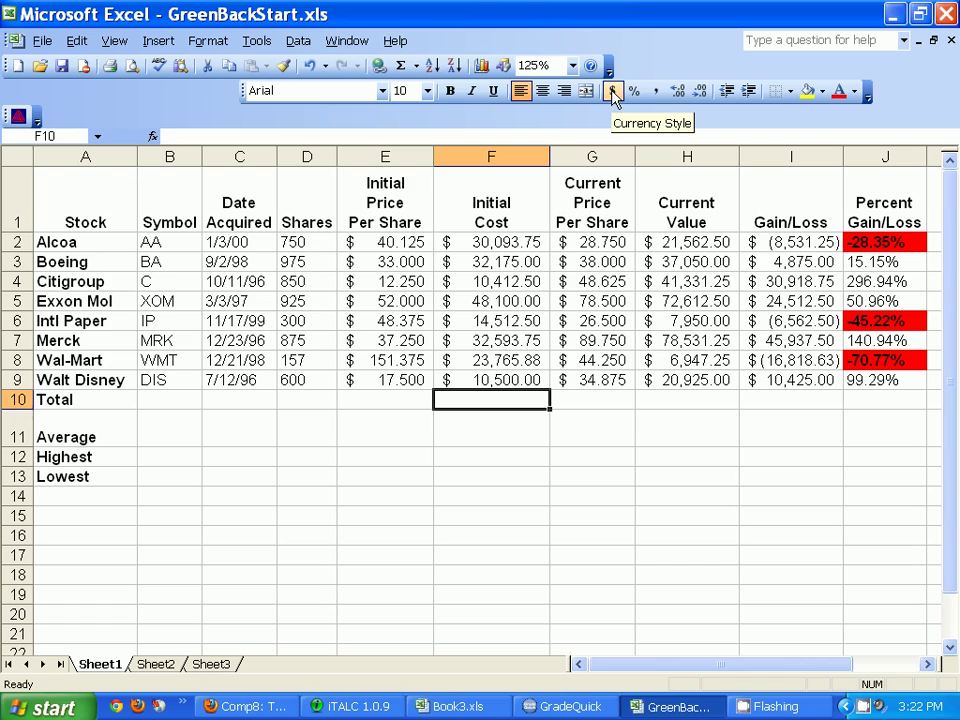
# Step: Apply Currency Style to the amounts in E2:I8, try Percent Style on them and restore Currency Style
pyautogui.moveTo(375, 242); pyautogui.dragTo(810, 360)
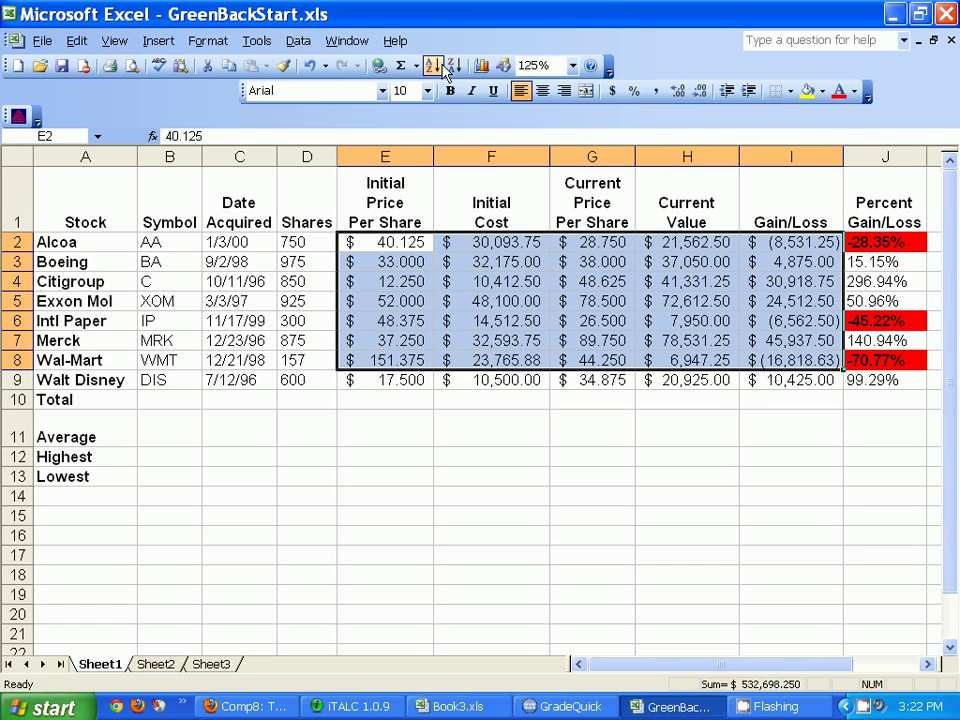
pyautogui.click(613, 91)
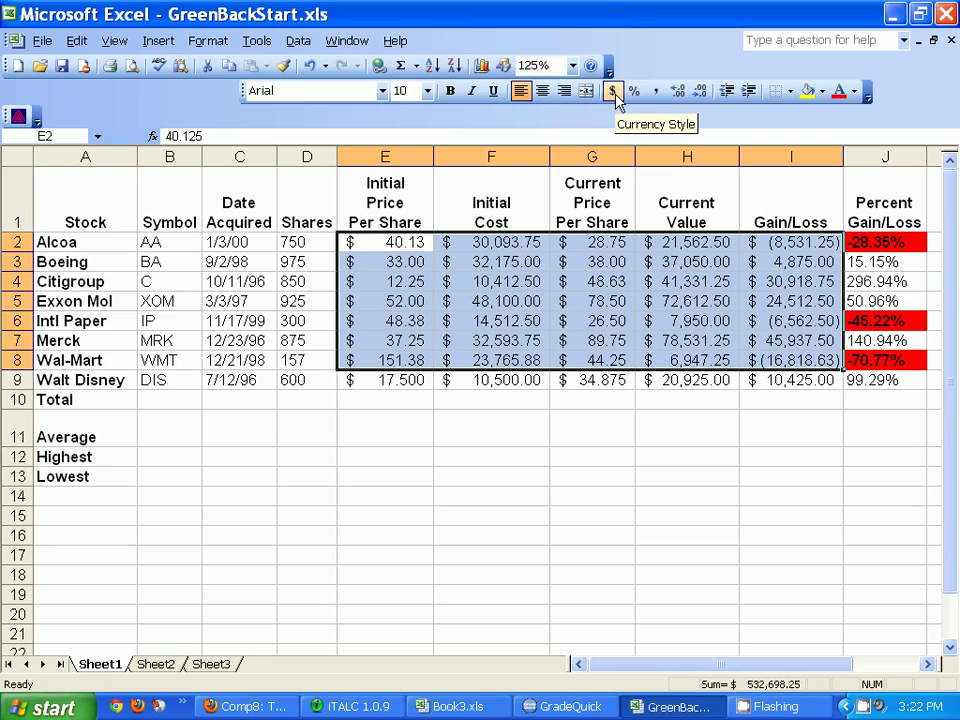
pyautogui.click(634, 91)
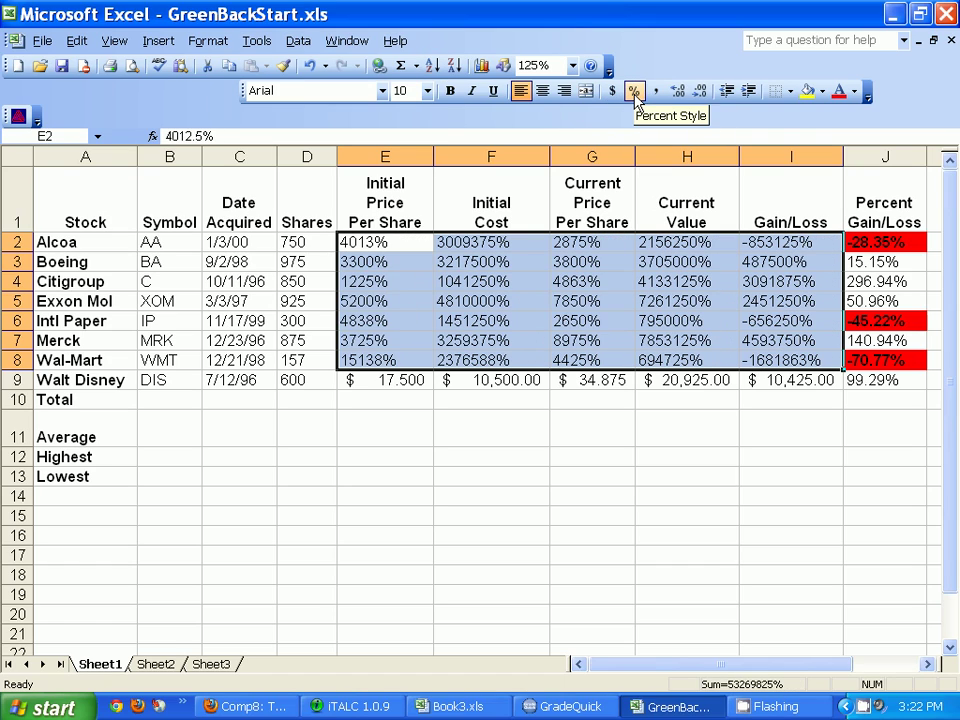
pyautogui.click(613, 91)
# Step: Total the Initial Cost values F2:F9 with a sum in F10 and fill the formula across to J10
pyautogui.click(517, 402)
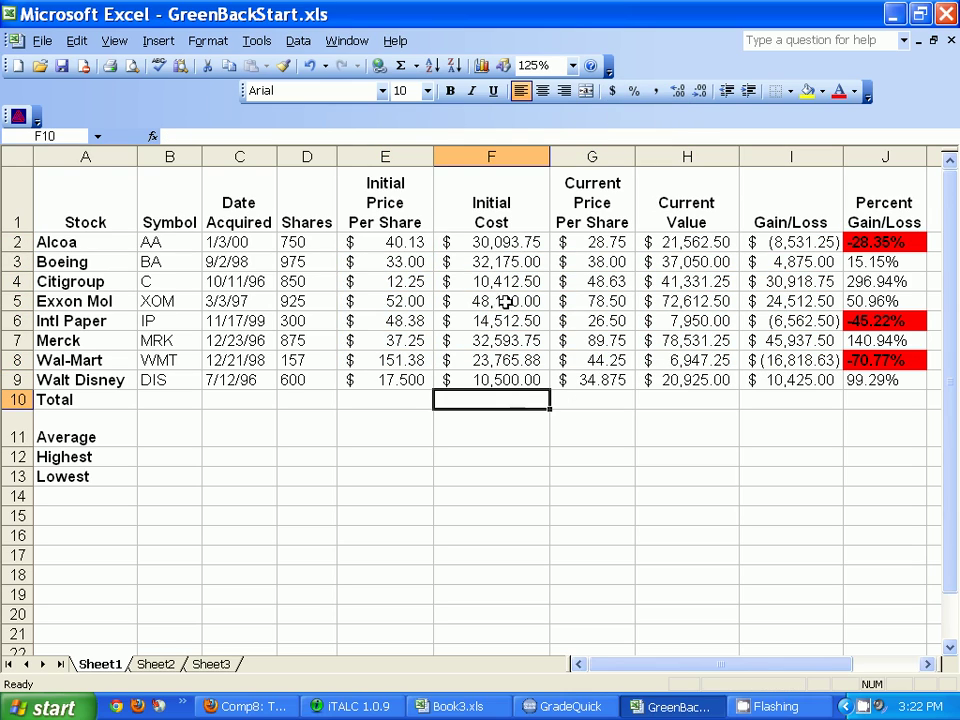
pyautogui.click(400, 65)
pyautogui.press('Return')
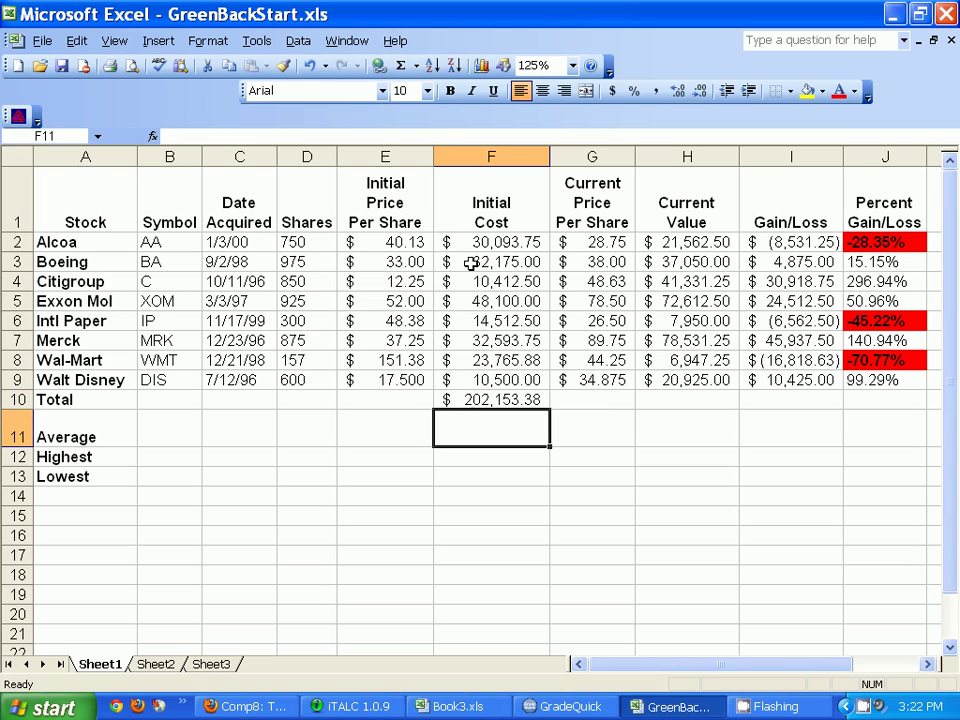
pyautogui.click(504, 402)
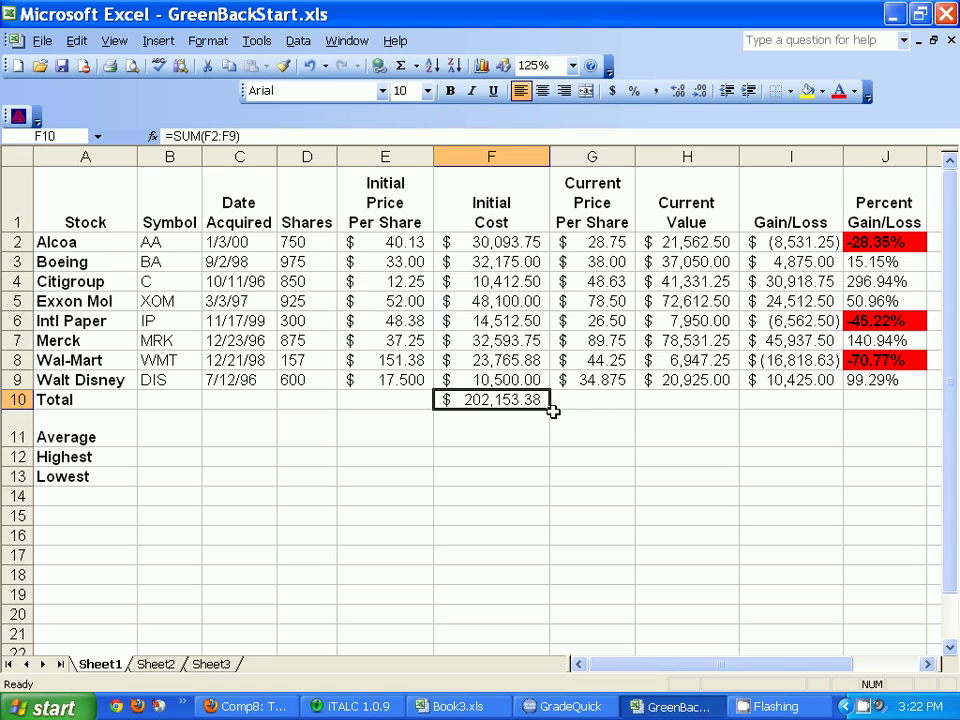
pyautogui.moveTo(552, 408); pyautogui.dragTo(885, 400)
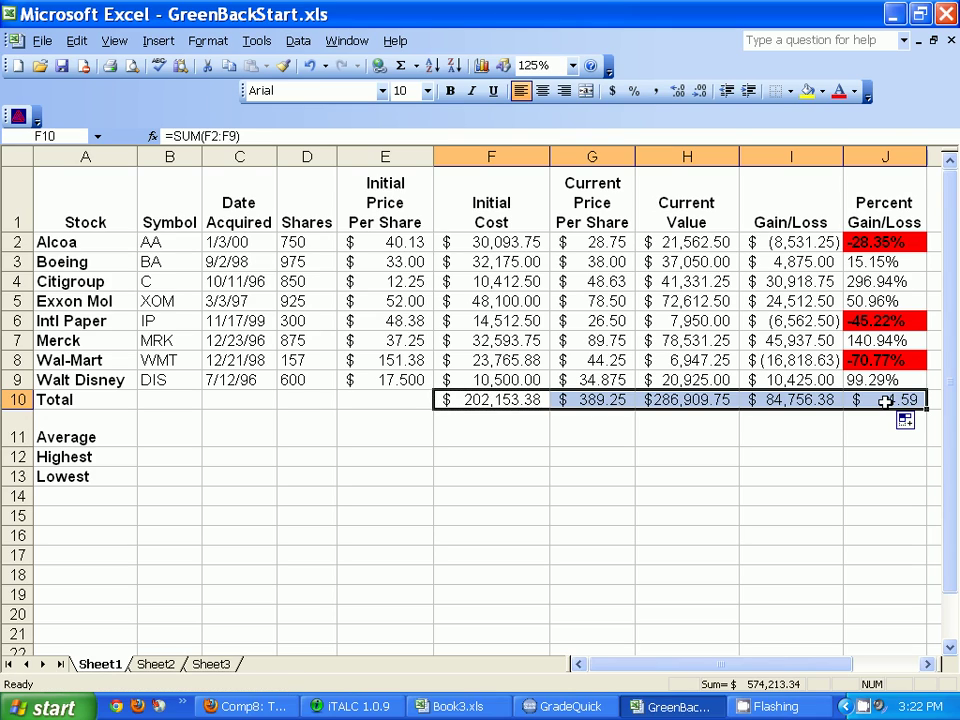
pyautogui.click(810, 455)
# Step: Format J10 in Percent Style and replace its sum with the average of J2:J9
pyautogui.click(857, 401)
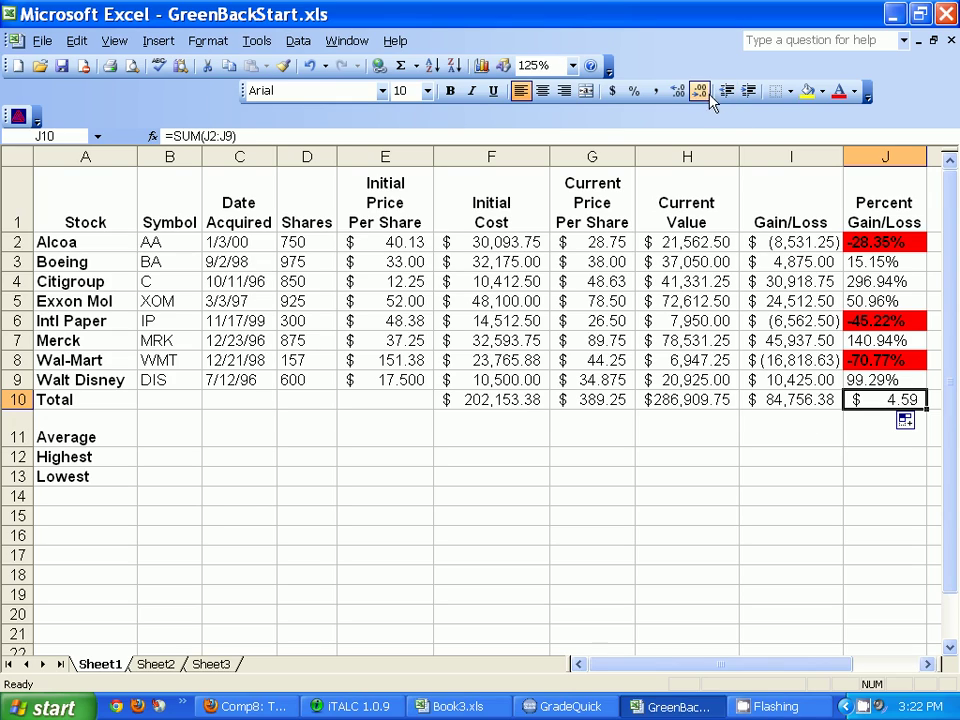
pyautogui.click(633, 91)
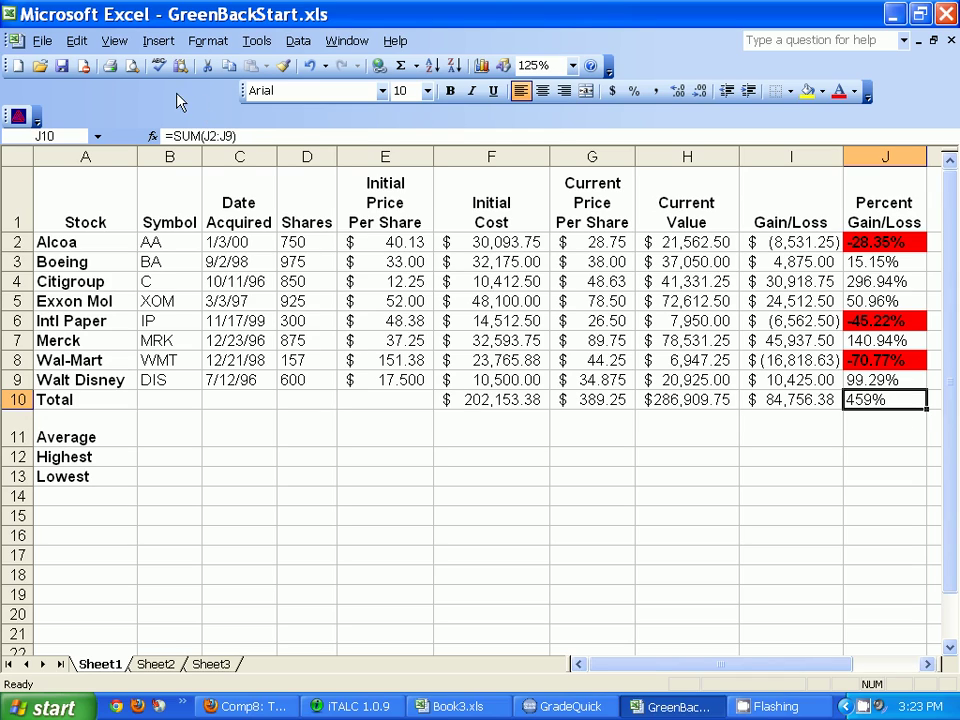
pyautogui.click(419, 65)
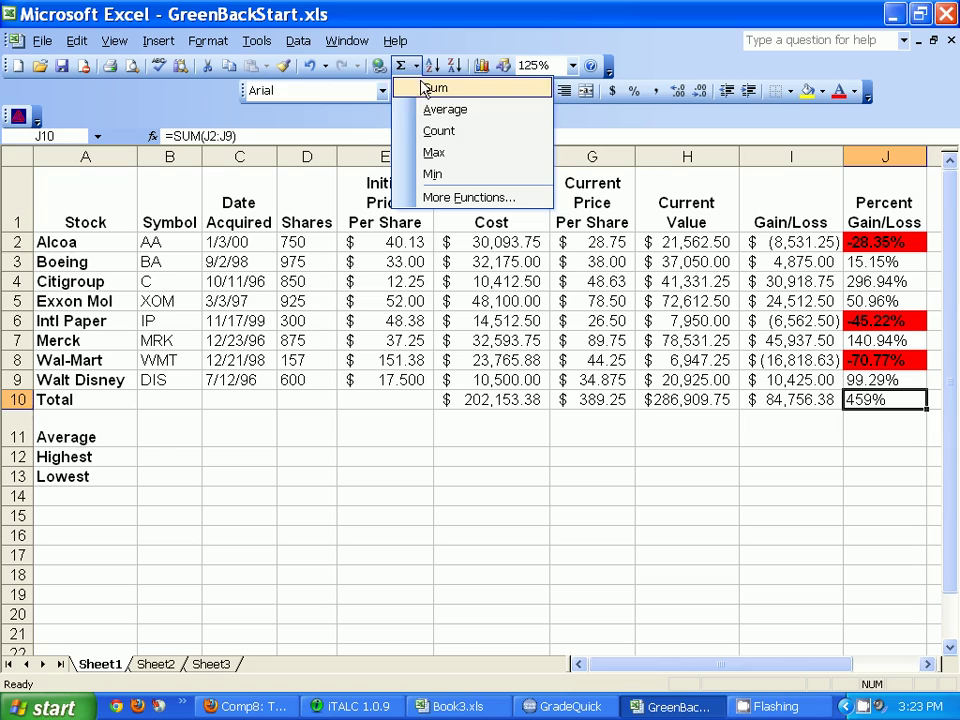
pyautogui.click(440, 107)
pyautogui.press('Return')
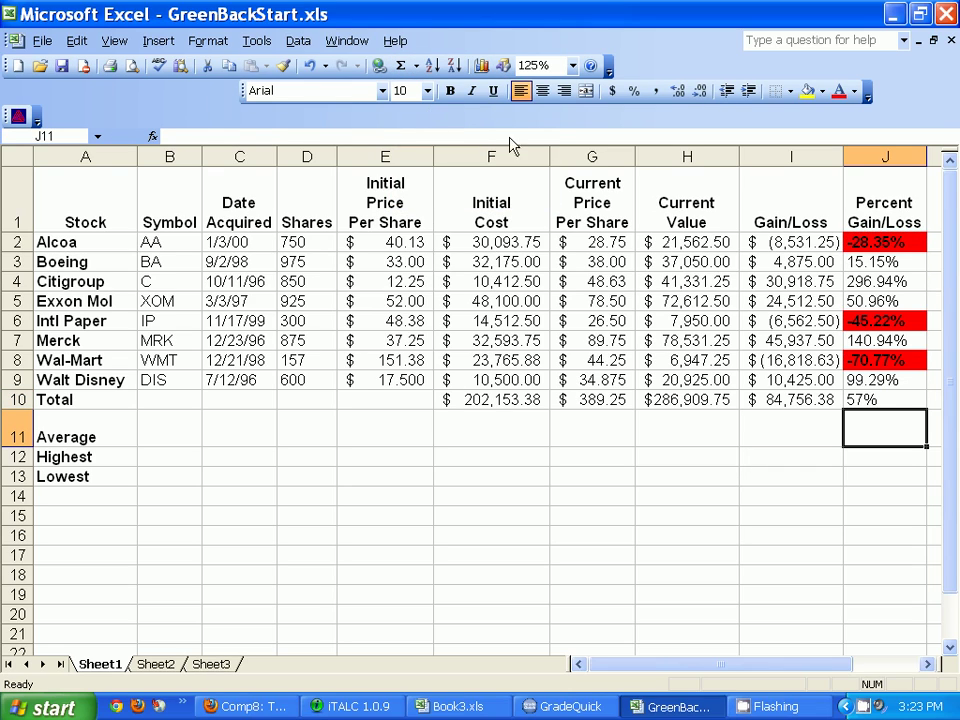
pyautogui.click(890, 404)
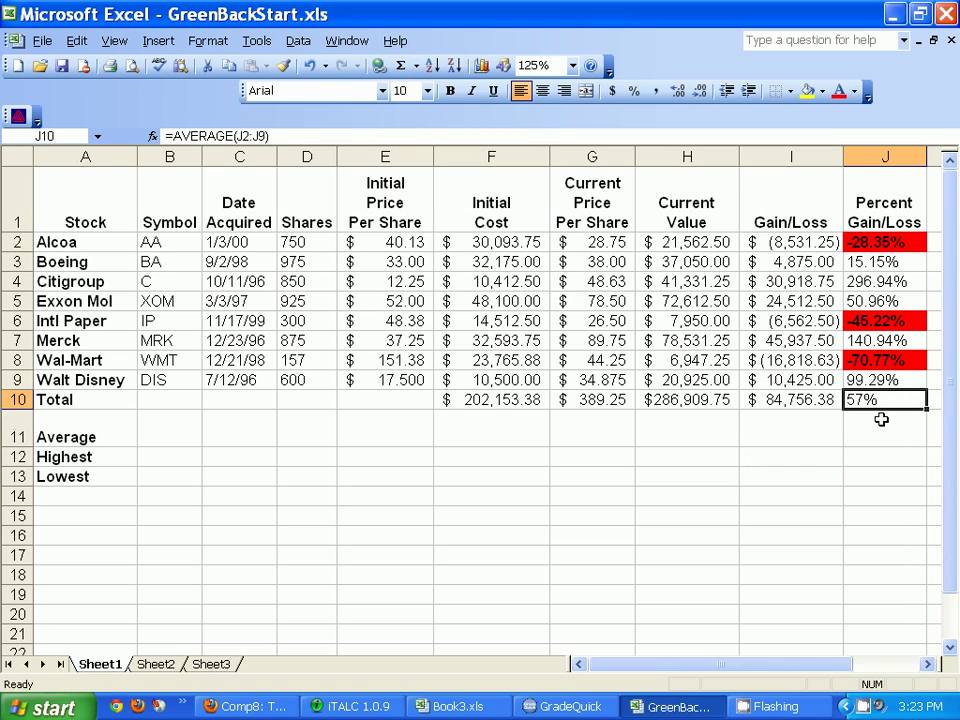
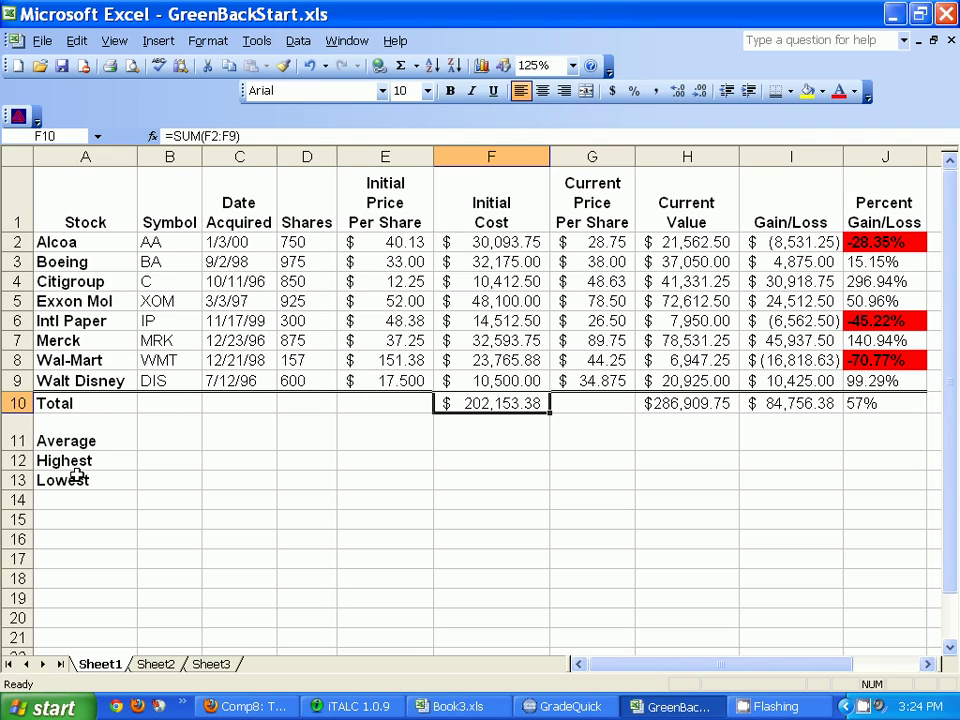
pyautogui.click(367, 441)
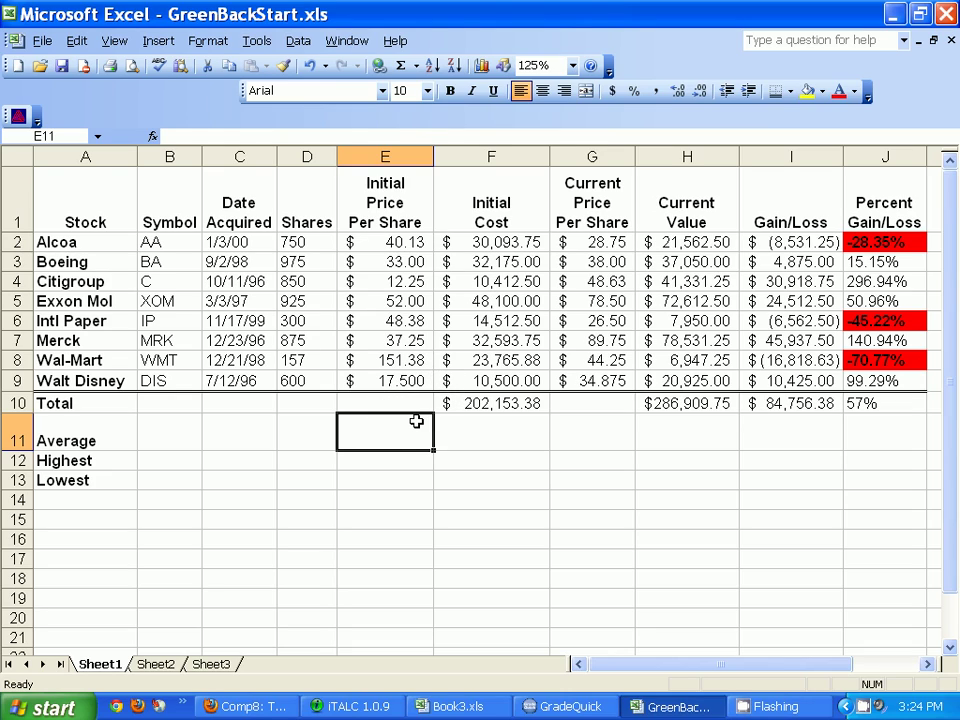
pyautogui.click(412, 65)
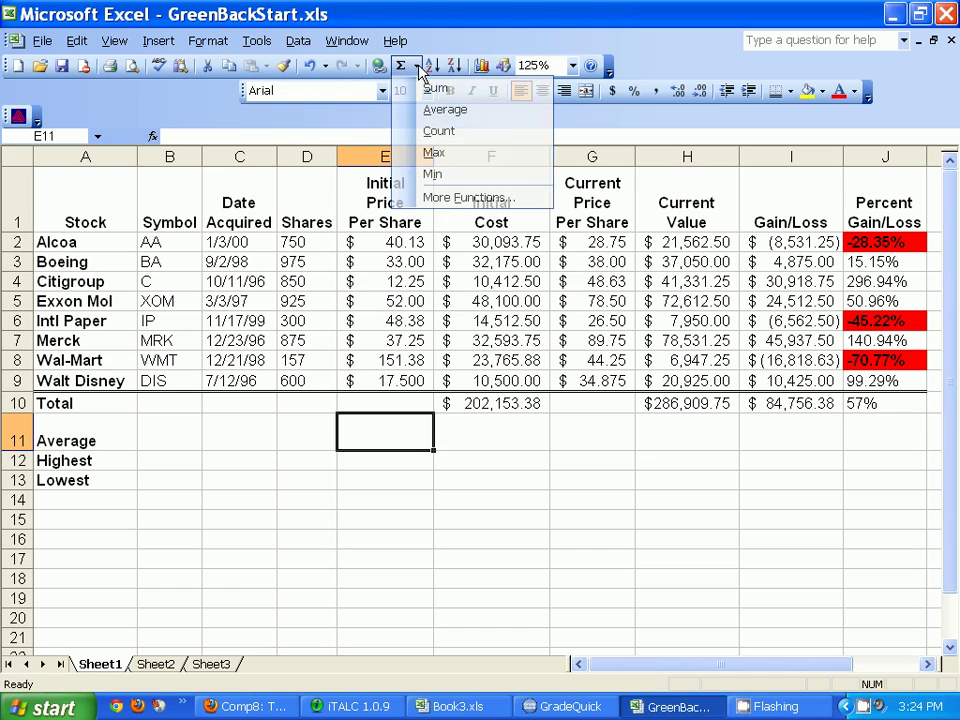
pyautogui.click(453, 116)
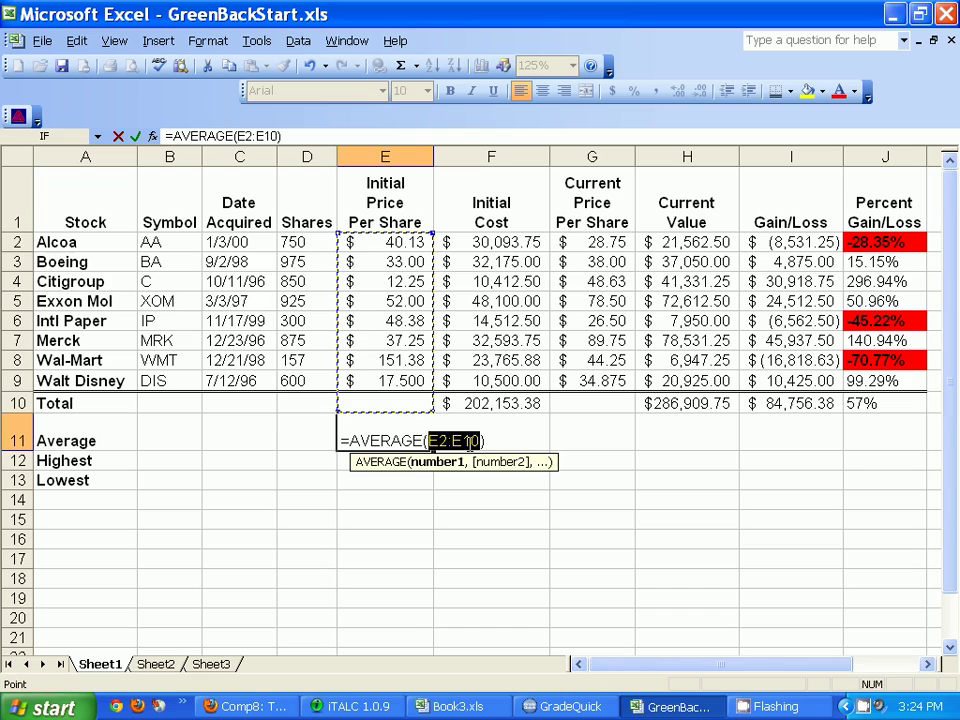
pyautogui.moveTo(165, 243); pyautogui.dragTo(722, 362)
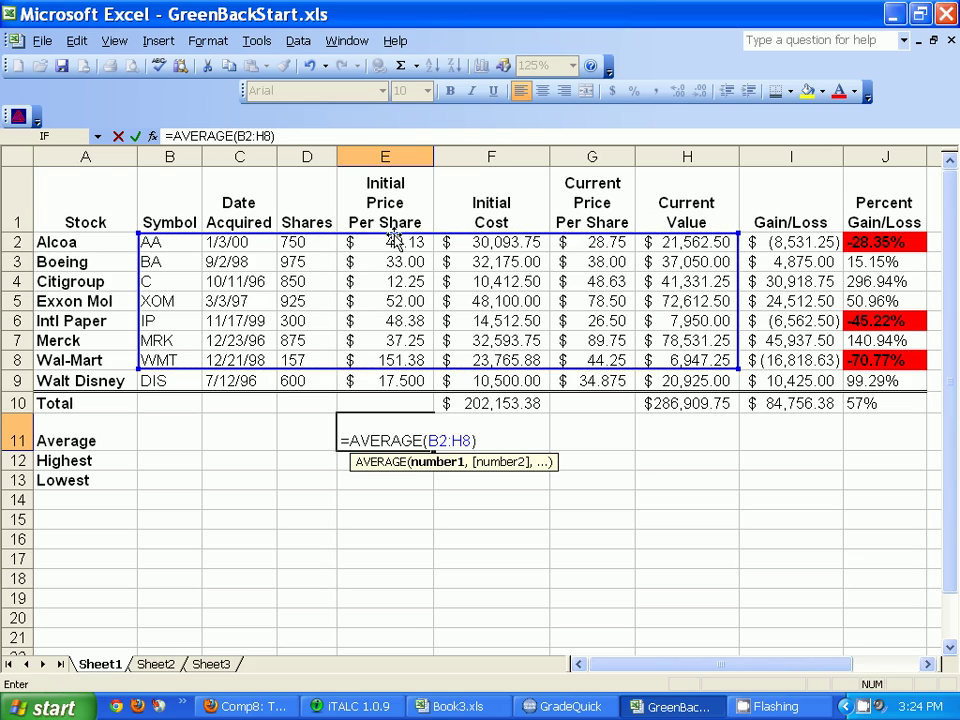
pyautogui.moveTo(403, 247); pyautogui.dragTo(388, 358)
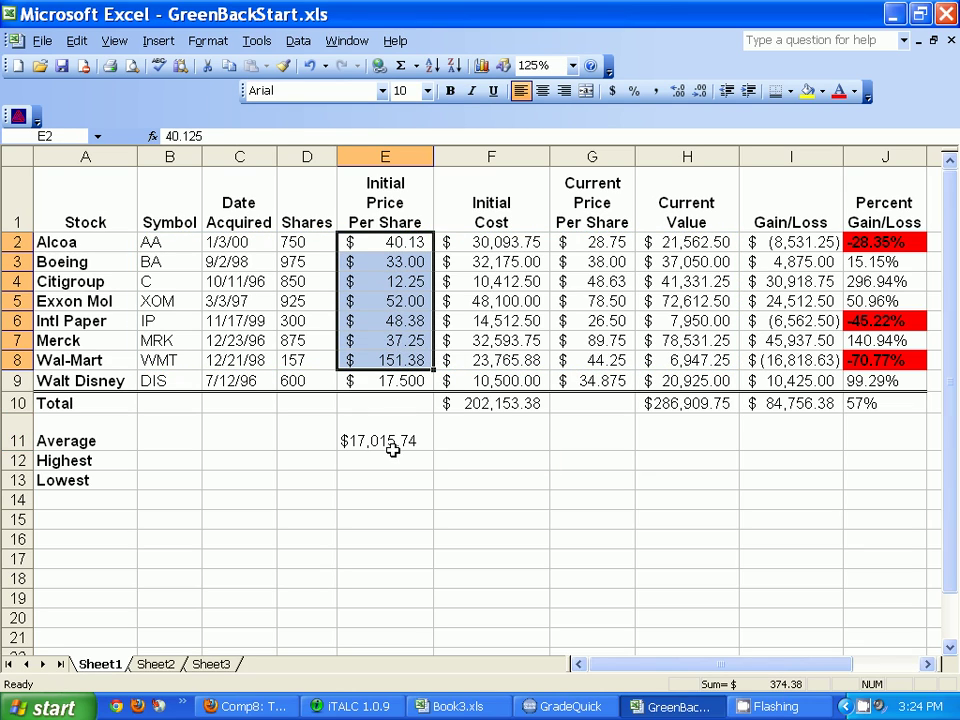
pyautogui.click(396, 441)
pyautogui.doubleClick(396, 441)
pyautogui.moveTo(396, 242); pyautogui.dragTo(398, 383)
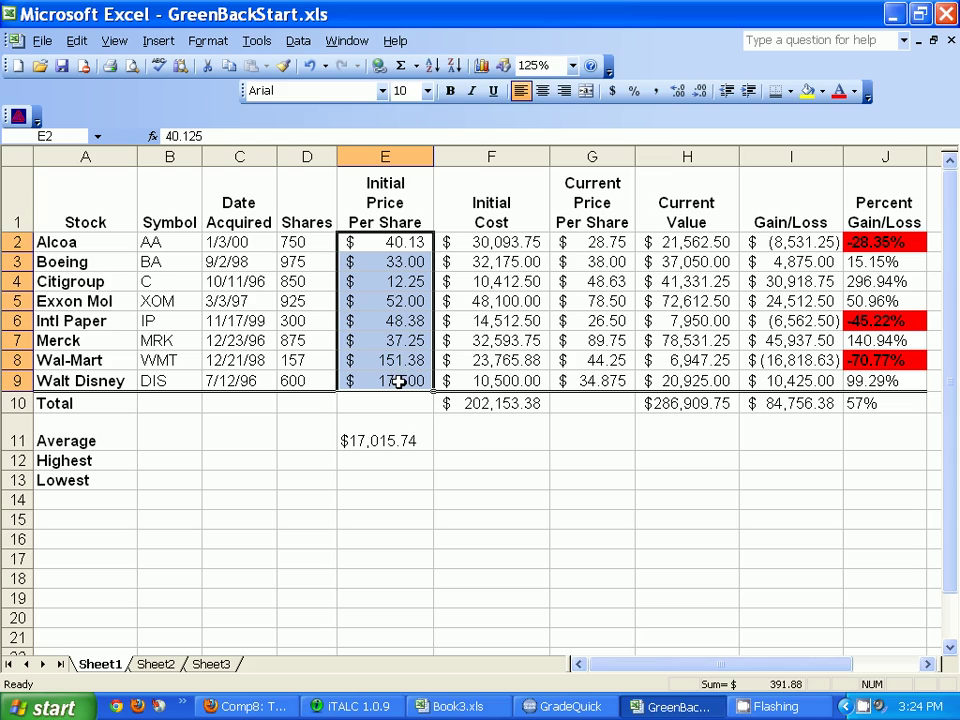
pyautogui.click(392, 440)
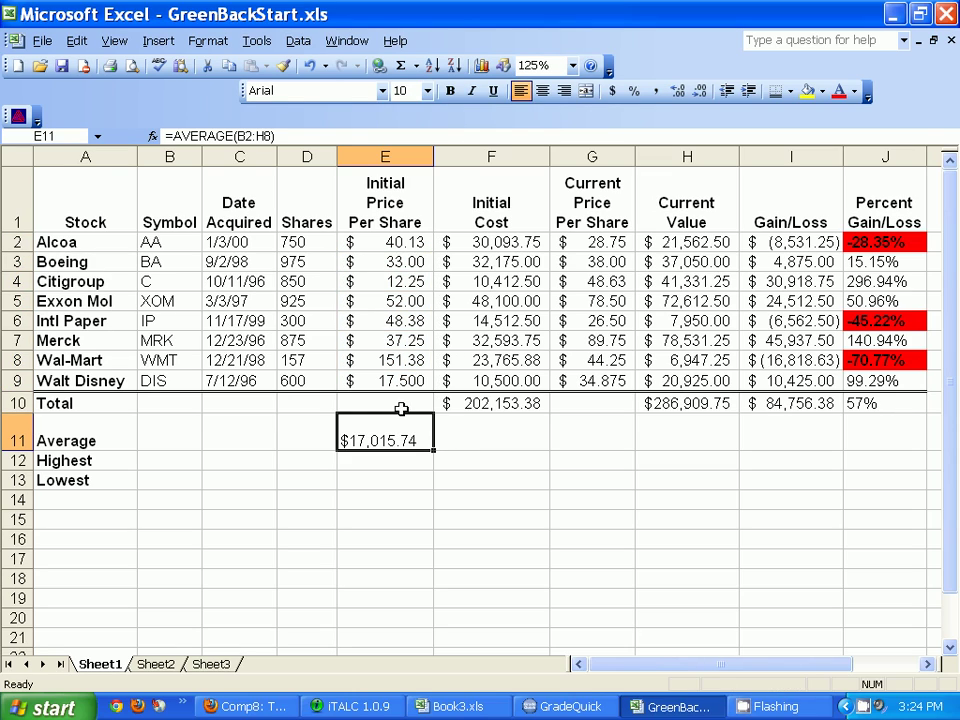
pyautogui.press('Delete')
# Step: Enter the average of the Initial Price Per Share values E2:E9 in E11 and check its formula
pyautogui.click(415, 66)
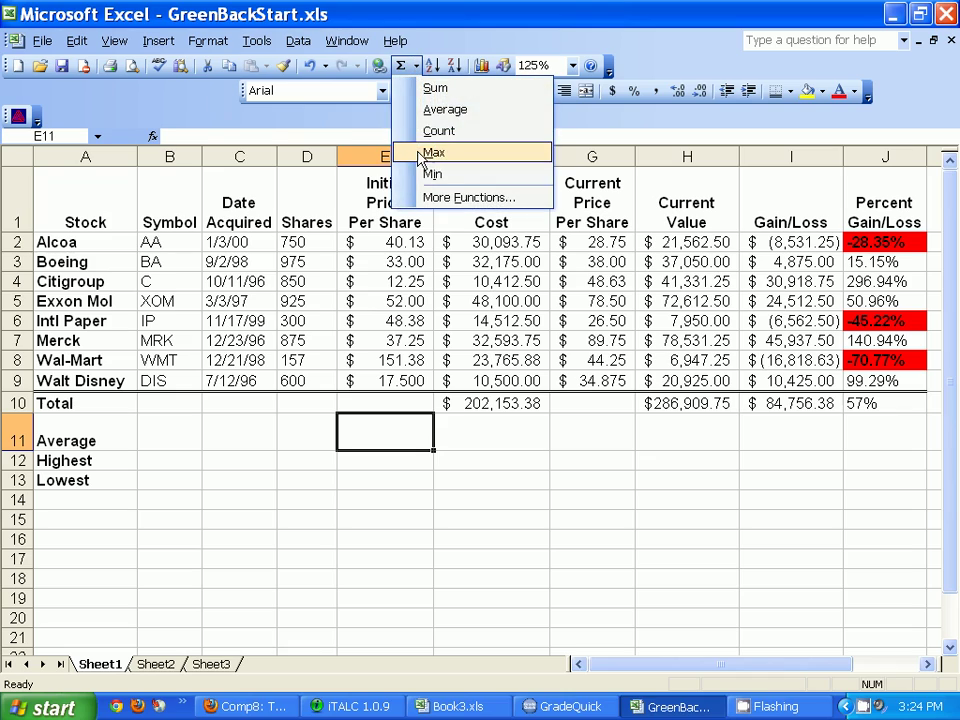
pyautogui.click(430, 109)
pyautogui.moveTo(413, 242); pyautogui.dragTo(410, 386)
pyautogui.press('Return')
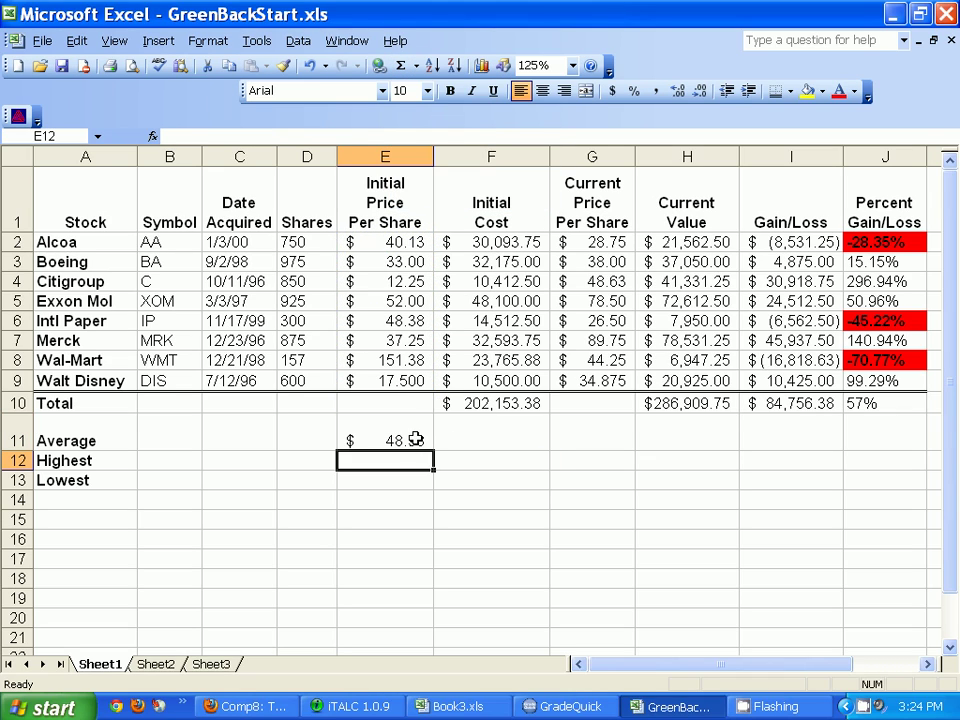
pyautogui.click(410, 439)
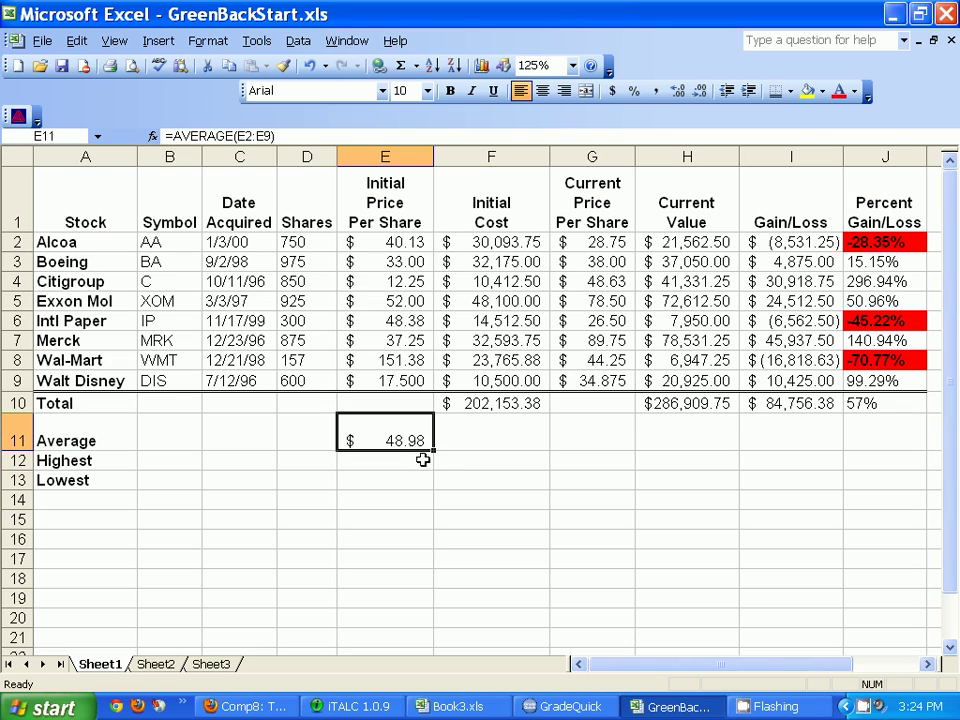
# Step: Enter the maximum of the Initial Price Per Share values E2:E9 in E12
pyautogui.click(408, 463)
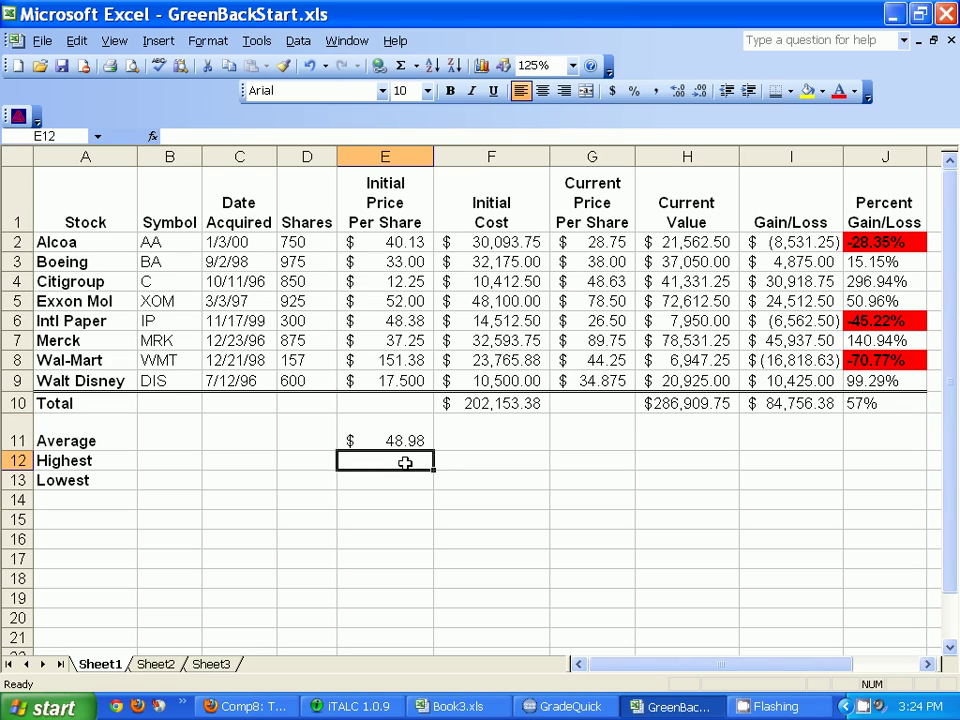
pyautogui.click(416, 65)
pyautogui.click(437, 153)
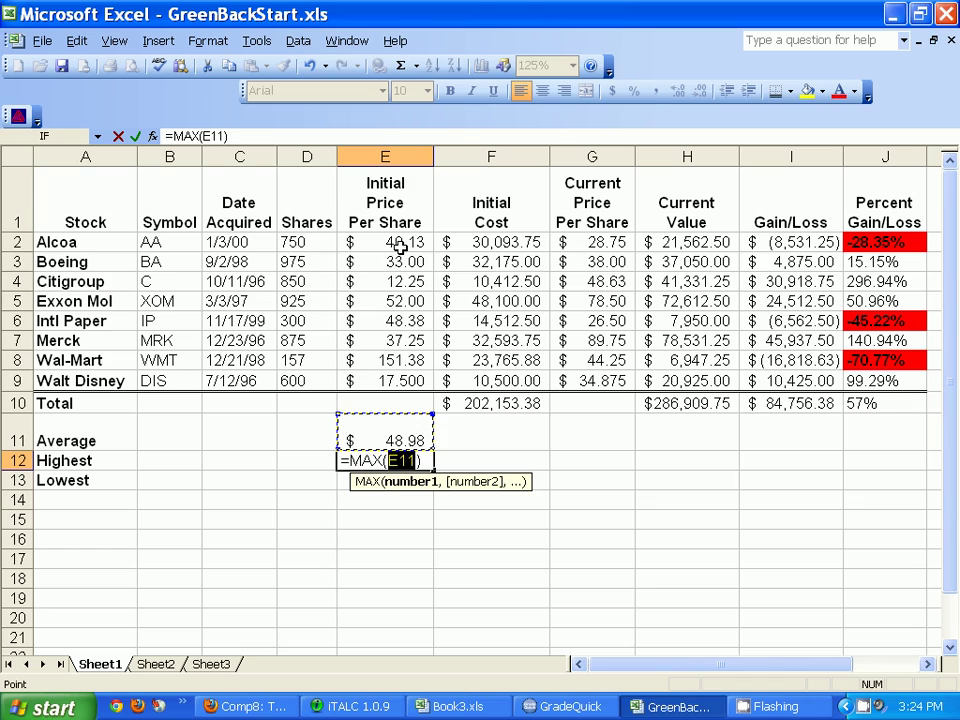
pyautogui.moveTo(409, 242); pyautogui.dragTo(413, 376)
pyautogui.press('Return')
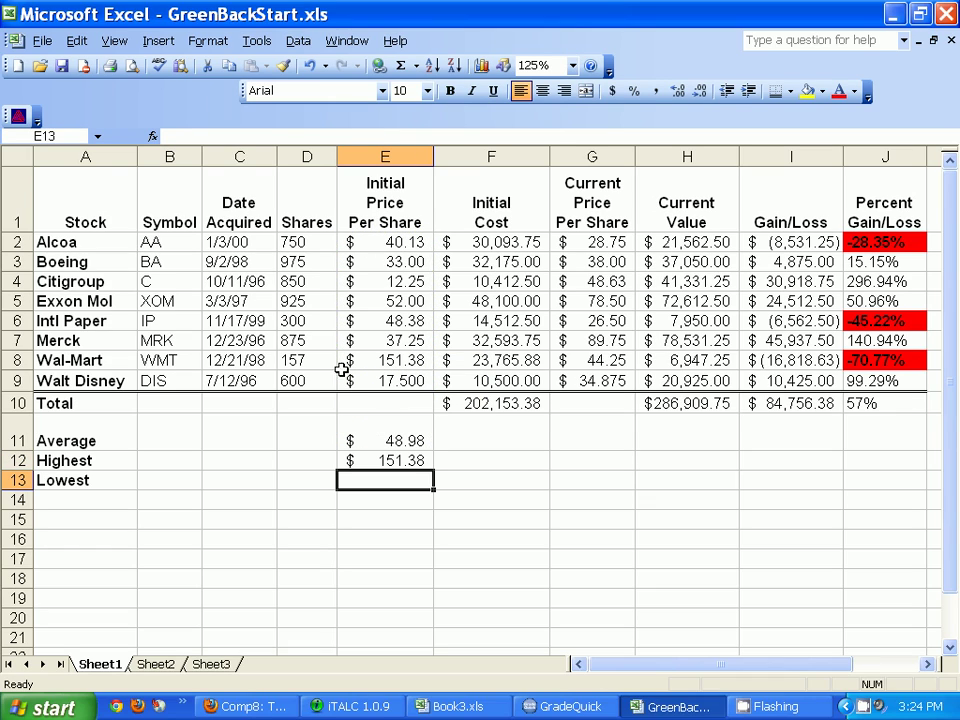
# Step: Enter the minimum of E2:E9 in E13 and fill the formulas in E11:E13 across to column J
pyautogui.click(415, 65)
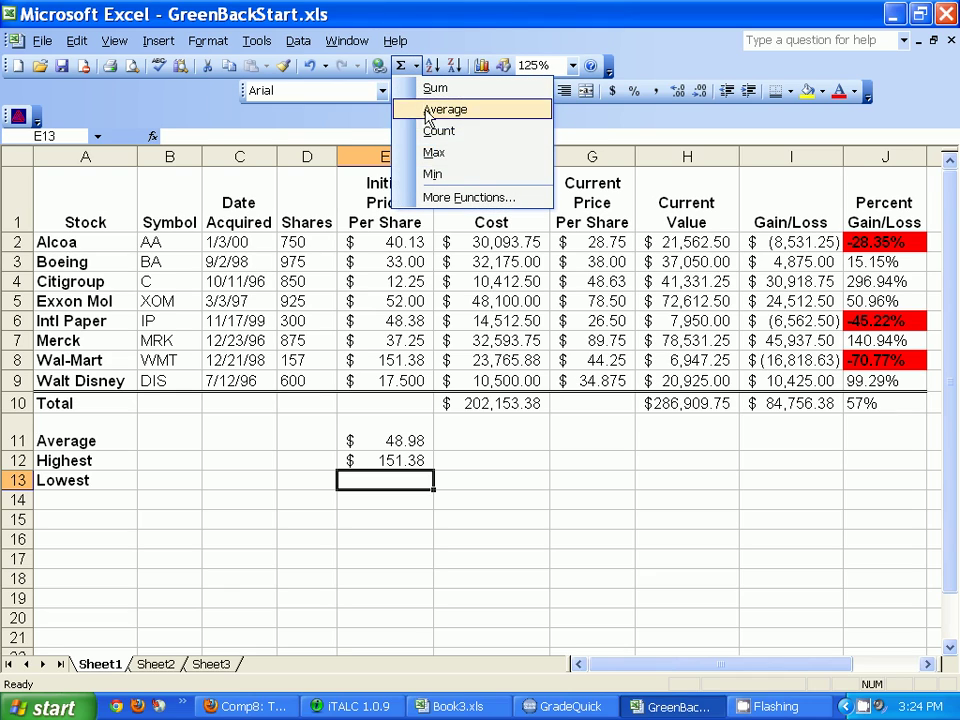
pyautogui.click(444, 175)
pyautogui.moveTo(425, 248); pyautogui.dragTo(409, 375)
pyautogui.press('Return')
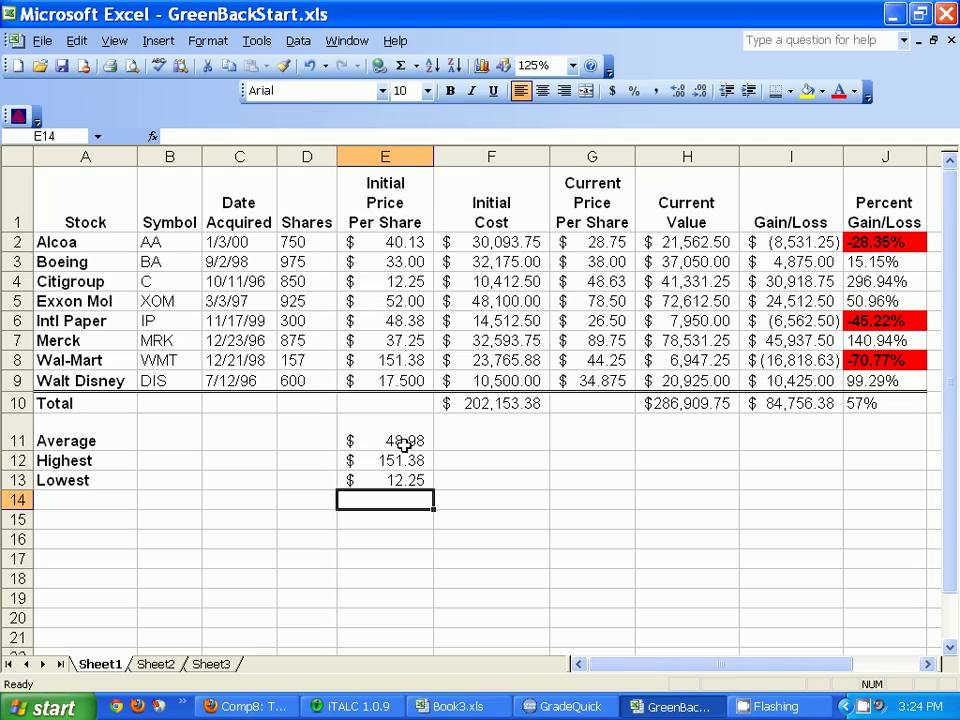
pyautogui.moveTo(401, 439); pyautogui.dragTo(898, 491)
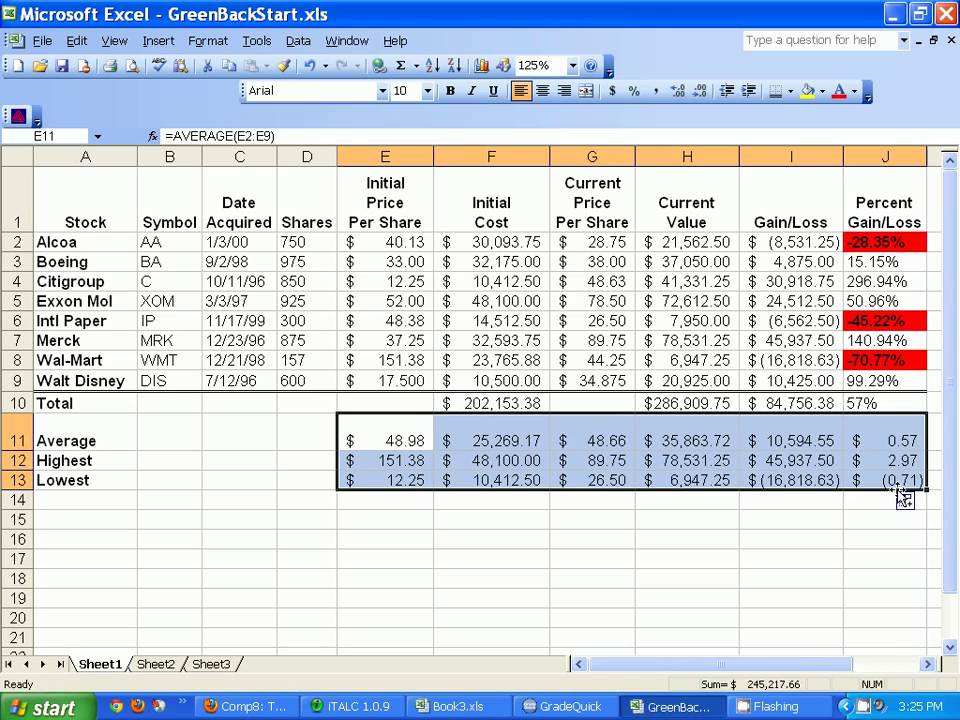
pyautogui.click(766, 540)
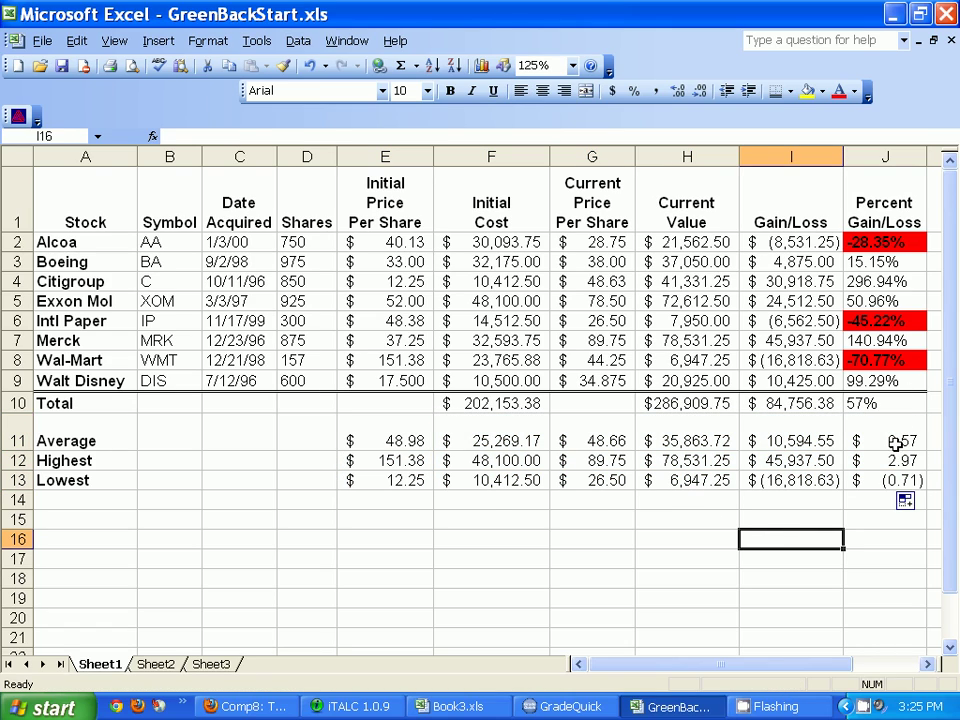
# Step: Format J11:J13 in Percent Style and clear the Percent Gain/Loss average from J11
pyautogui.moveTo(900, 441); pyautogui.dragTo(895, 484)
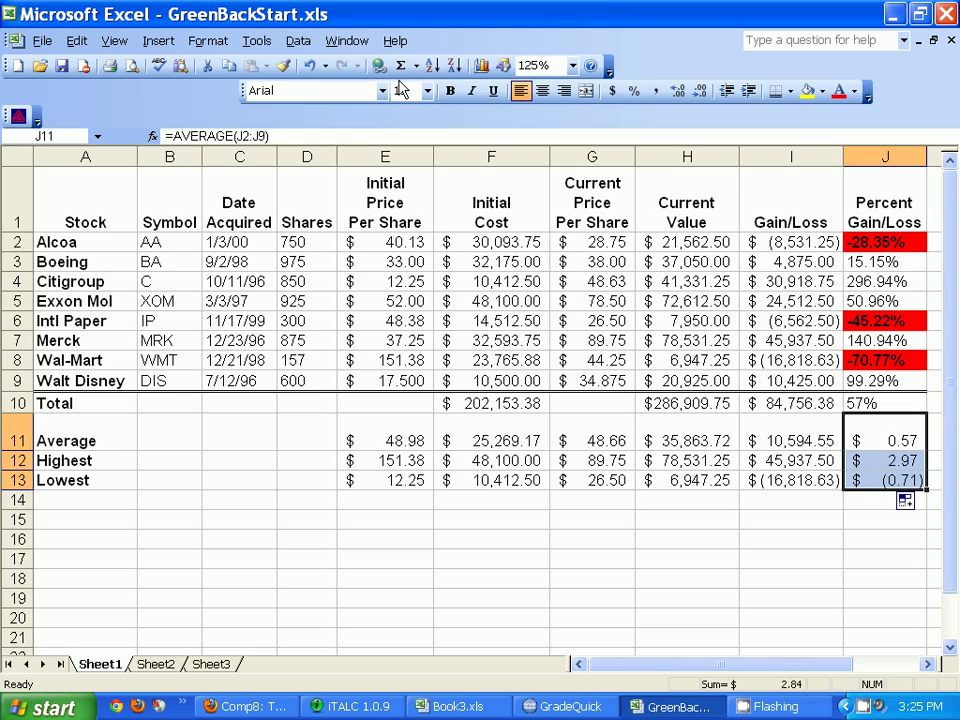
pyautogui.click(634, 91)
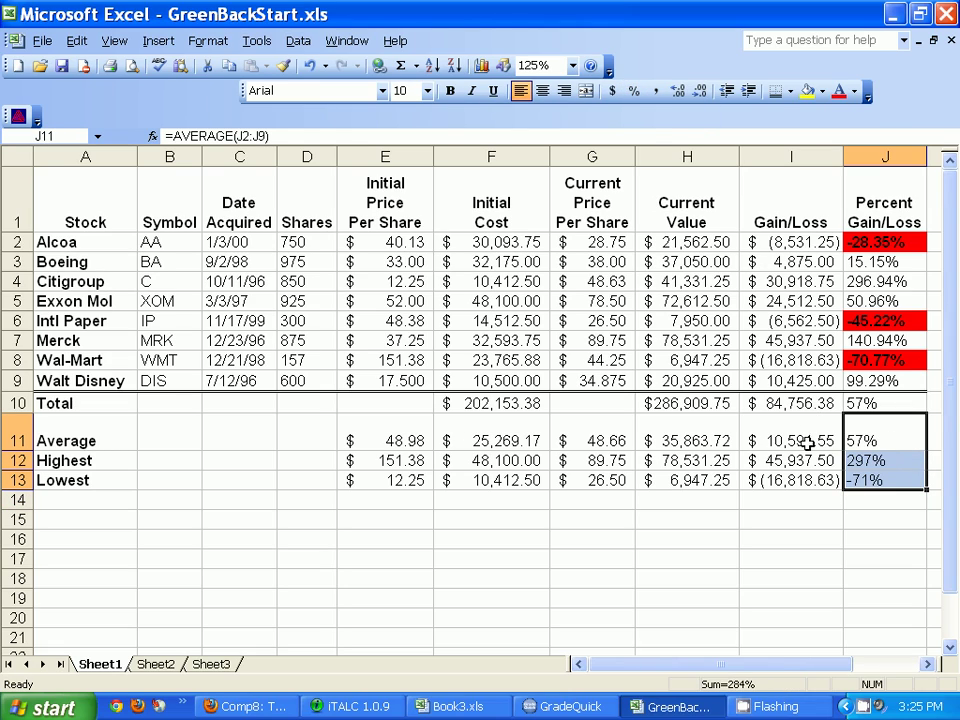
pyautogui.click(790, 480)
pyautogui.click(874, 440)
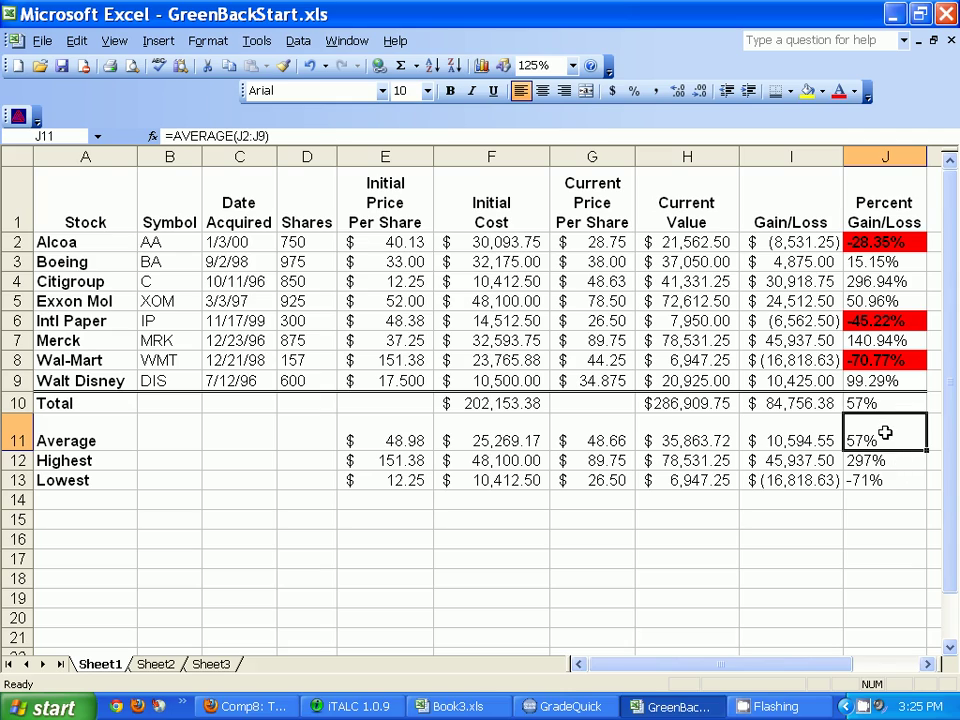
pyautogui.press('Delete')
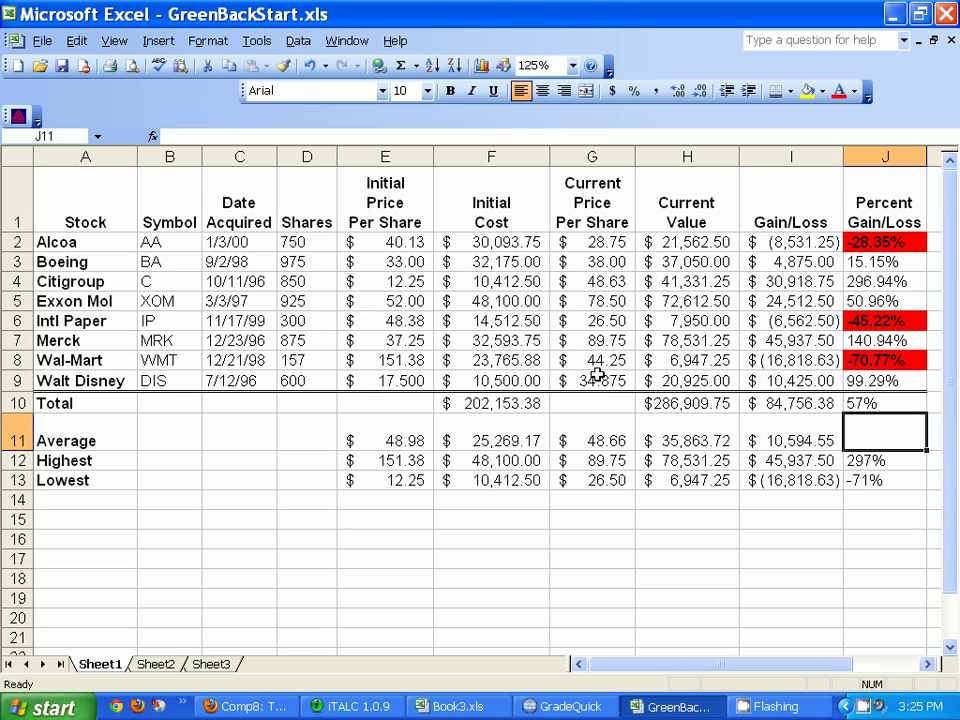
# Step: Examine the Total row formulas in F10, H10, I10 and J10
pyautogui.click(498, 402)
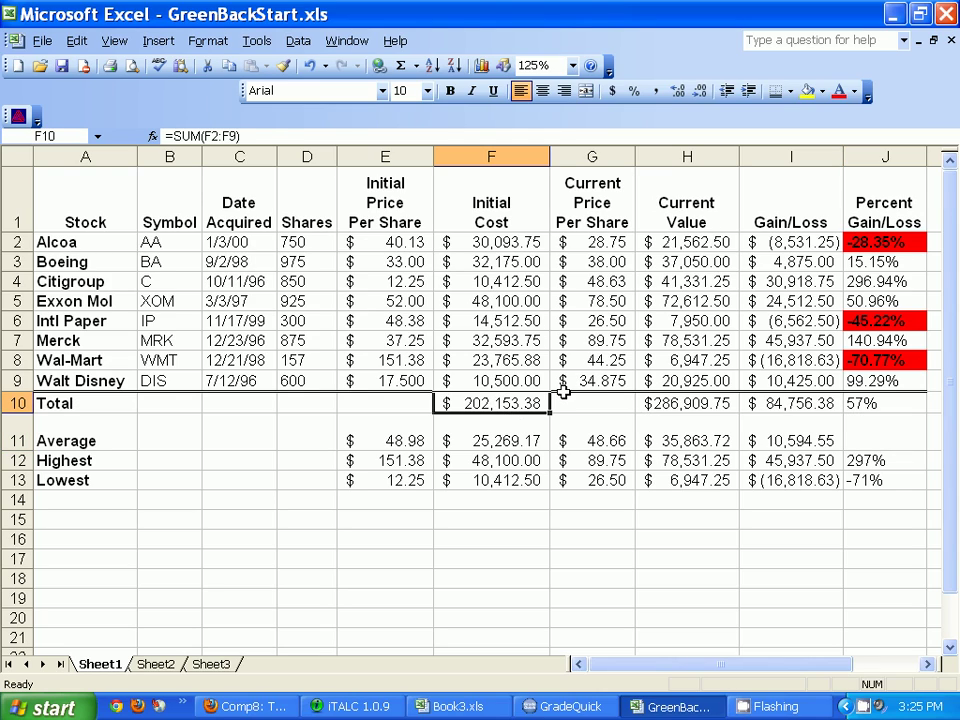
pyautogui.click(680, 402)
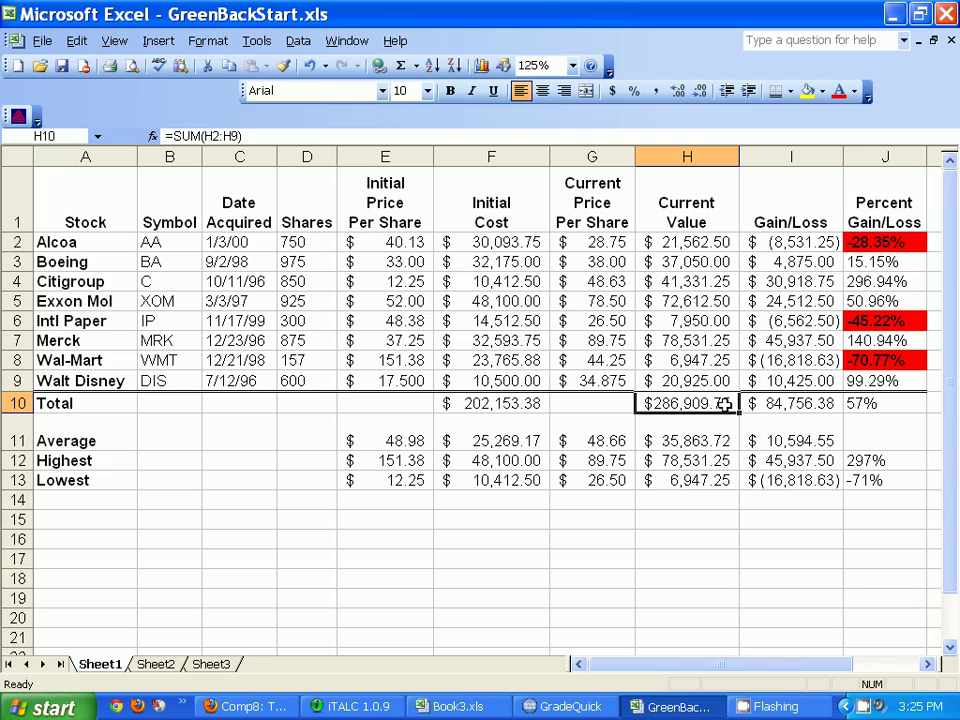
pyautogui.click(788, 405)
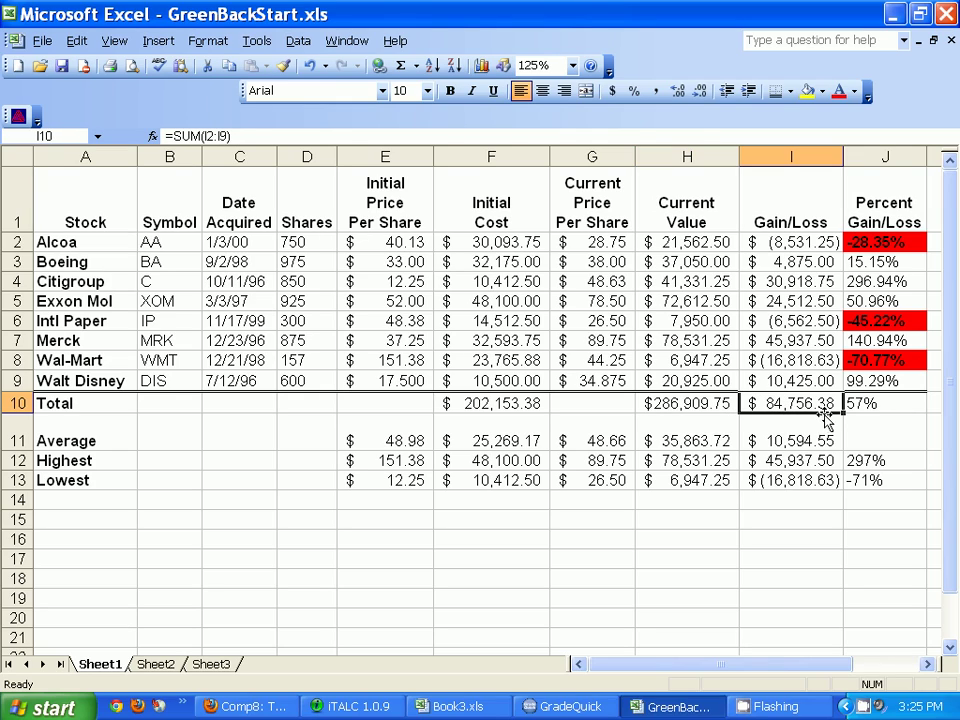
pyautogui.click(857, 403)
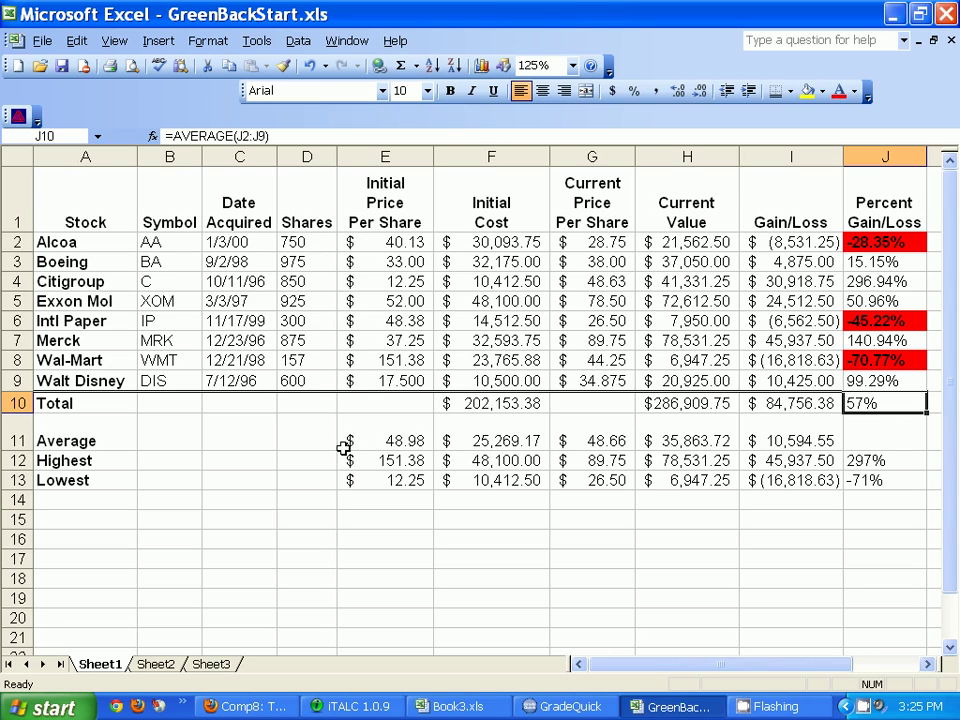
# Step: Fill the average, highest and lowest formulas from E11:E13 into D11:D13 and widen the Shares column to fit them
pyautogui.moveTo(349, 440); pyautogui.dragTo(391, 479)
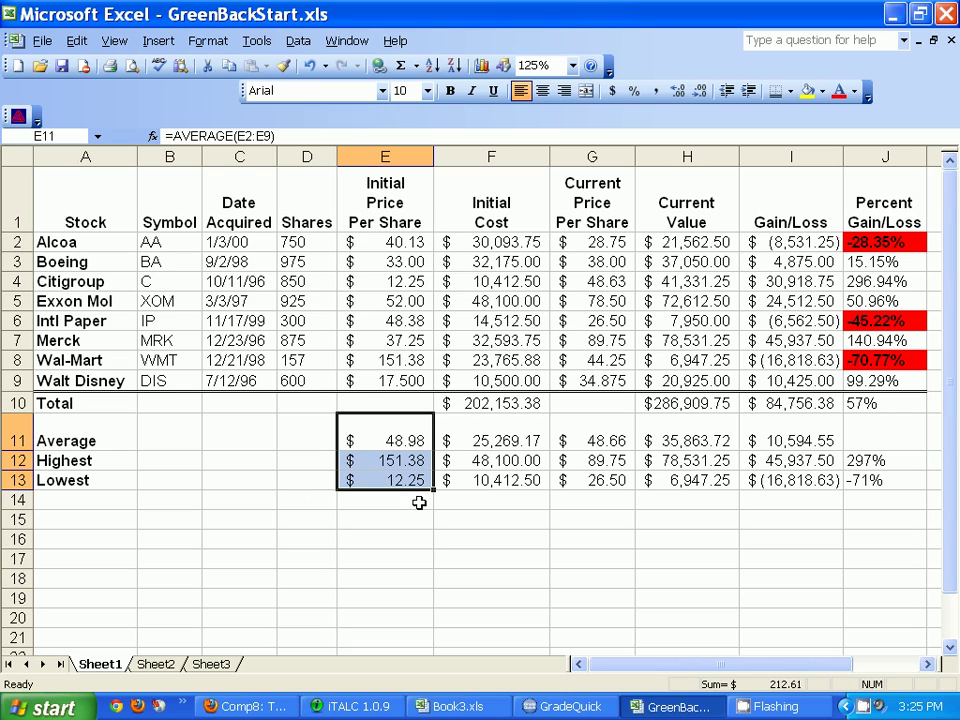
pyautogui.moveTo(432, 489); pyautogui.dragTo(298, 494)
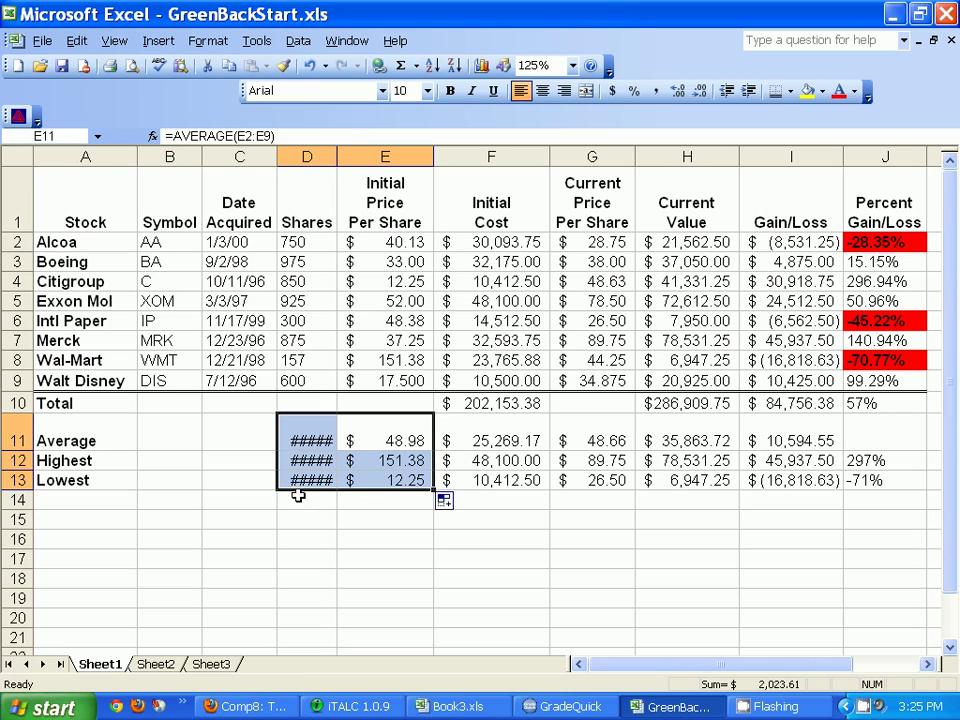
pyautogui.click(310, 440)
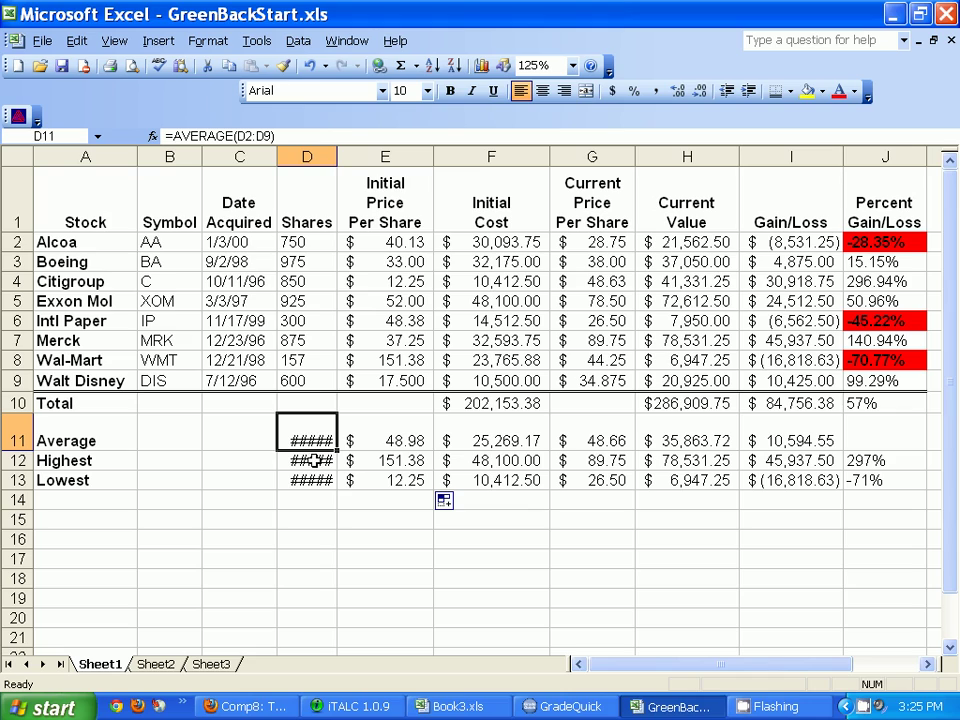
pyautogui.moveTo(337, 157); pyautogui.dragTo(362, 157)
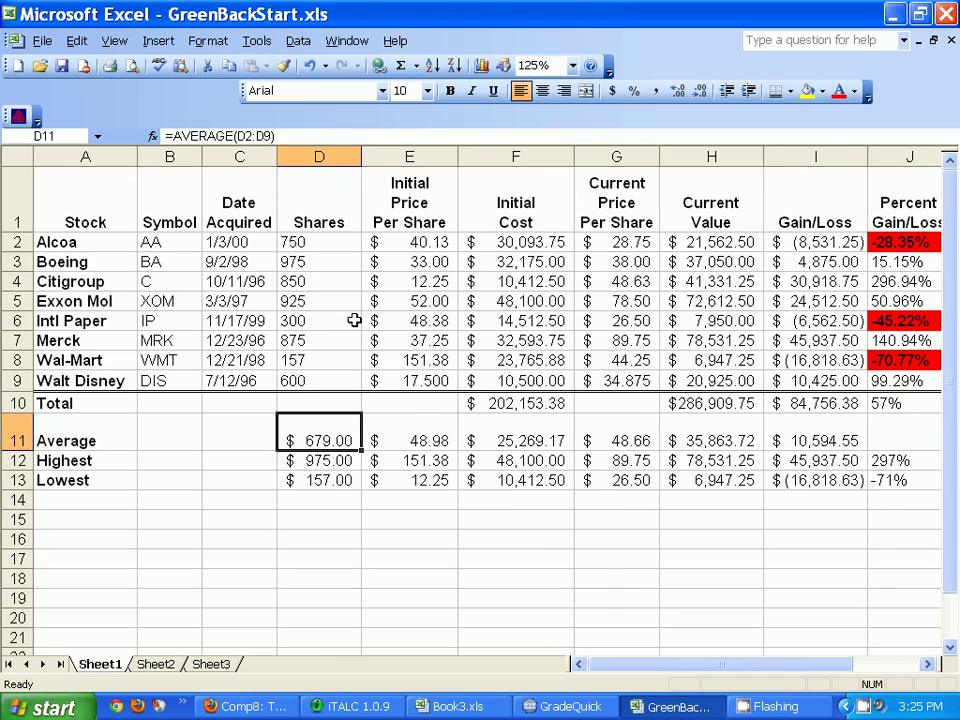
# Step: Format the Shares statistics in D11:D13 in Comma Style with no decimal places
pyautogui.moveTo(330, 481); pyautogui.dragTo(318, 440)
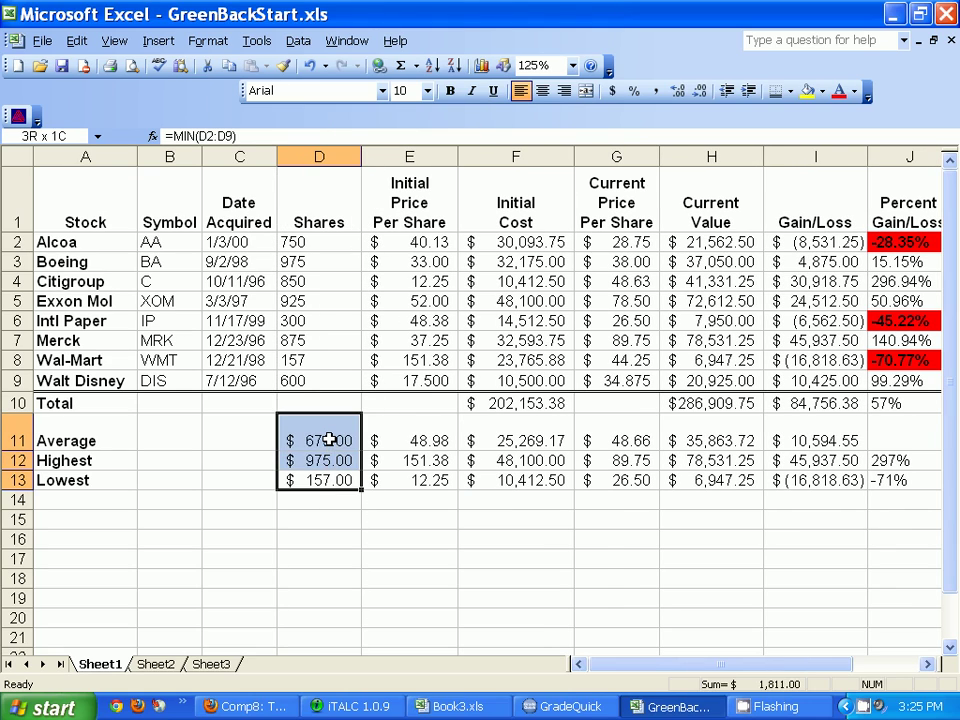
pyautogui.click(655, 91)
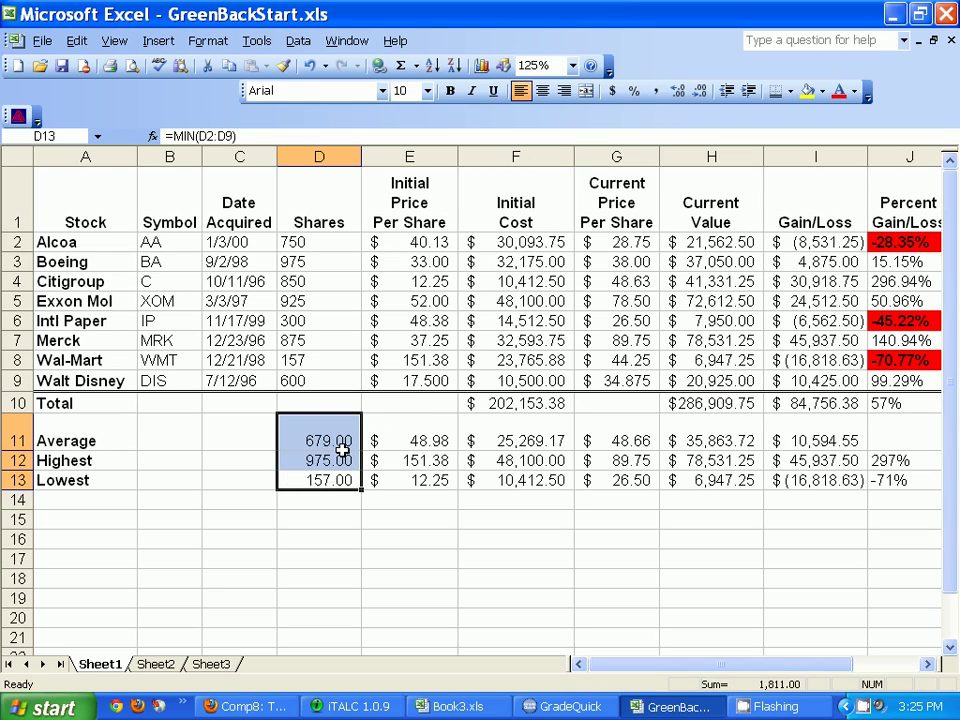
pyautogui.click(676, 97)
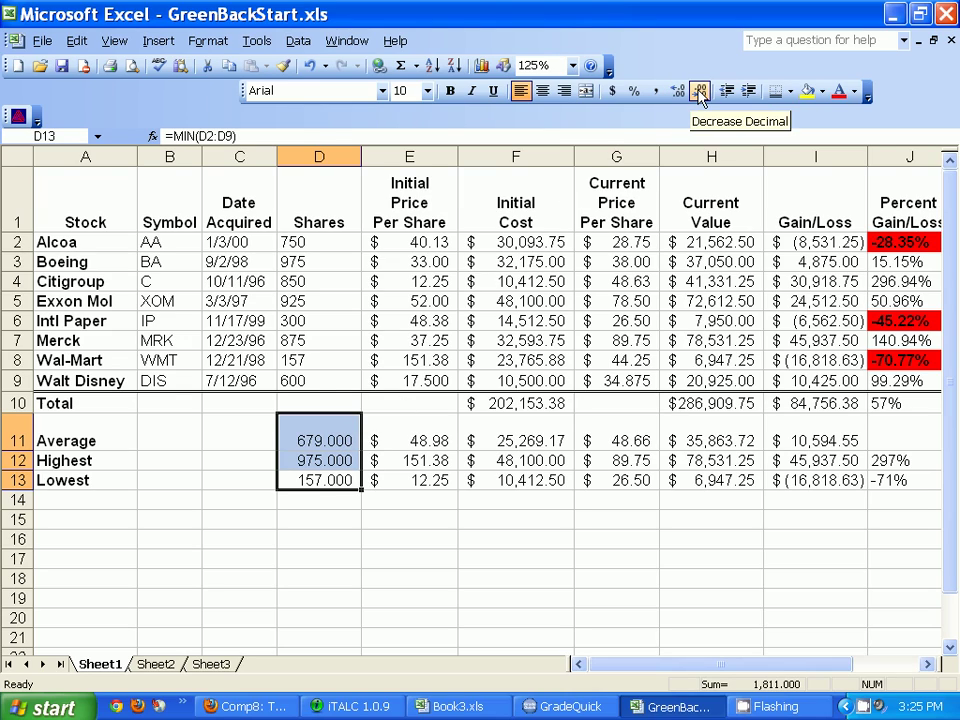
pyautogui.click(700, 92)
pyautogui.click(700, 92)
pyautogui.click(700, 92)
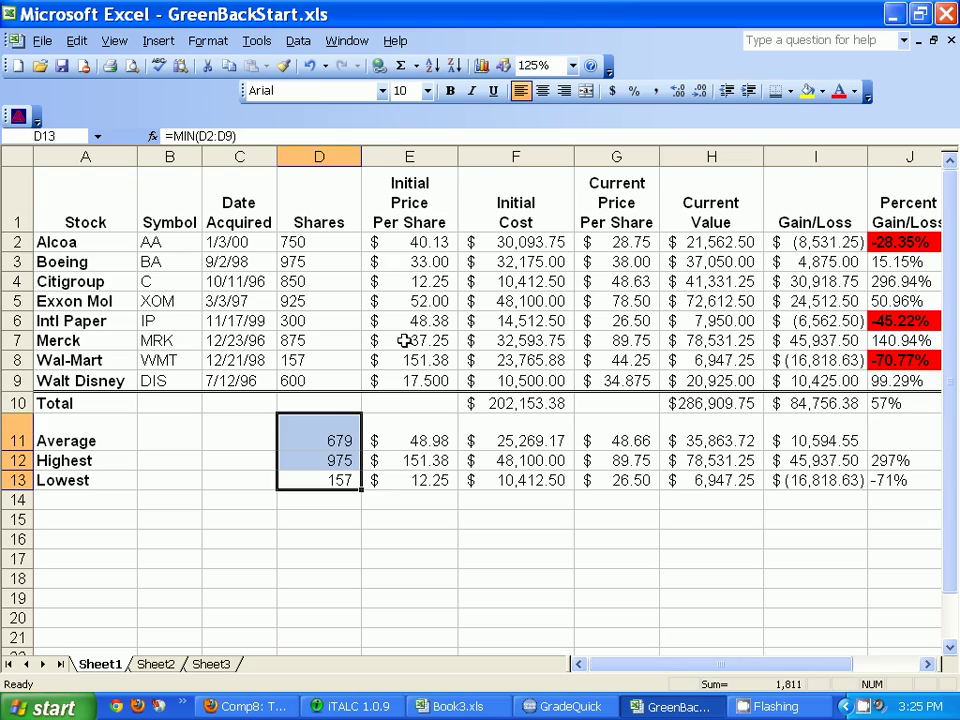
pyautogui.click(352, 563)
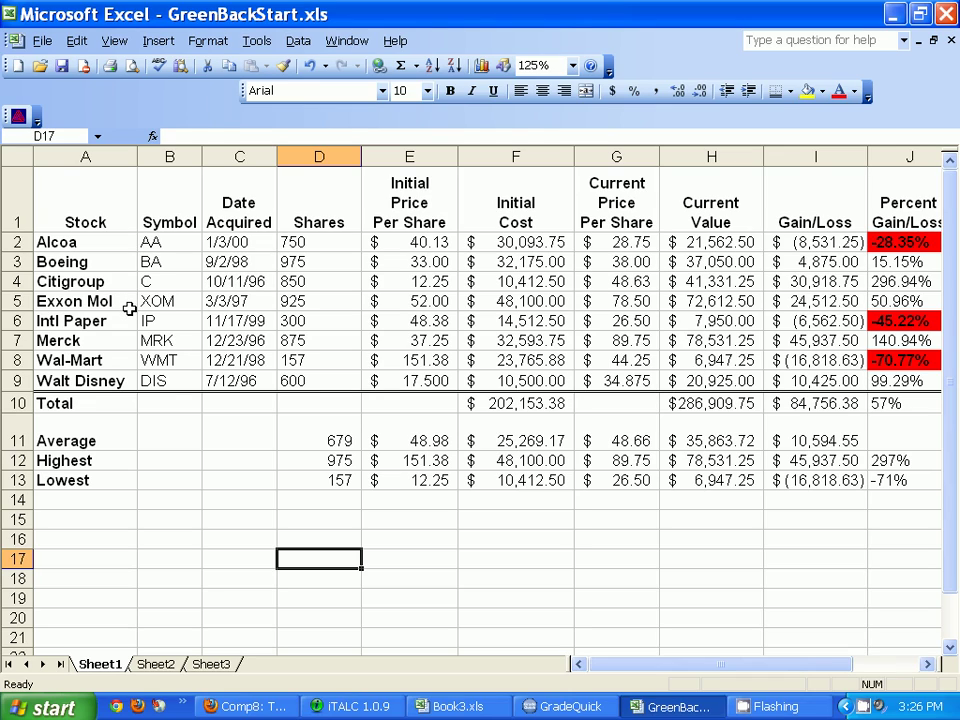
# Step: Insert a blank row above the column headings in row 1
pyautogui.click(18, 200)
pyautogui.click(18, 261)
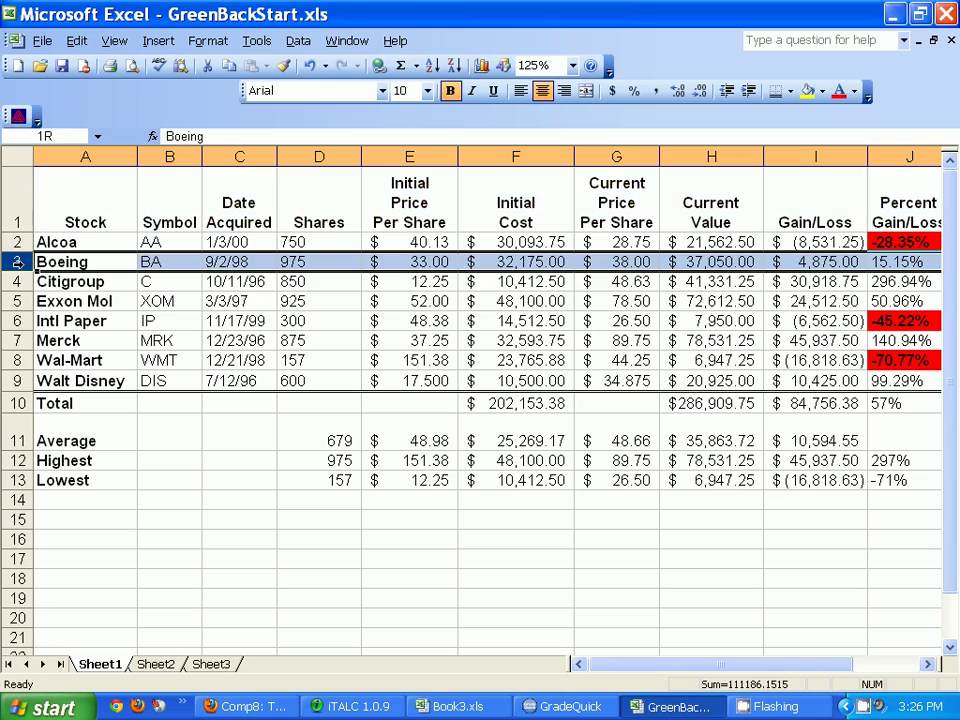
pyautogui.click(18, 200)
pyautogui.rightClick(20, 202)
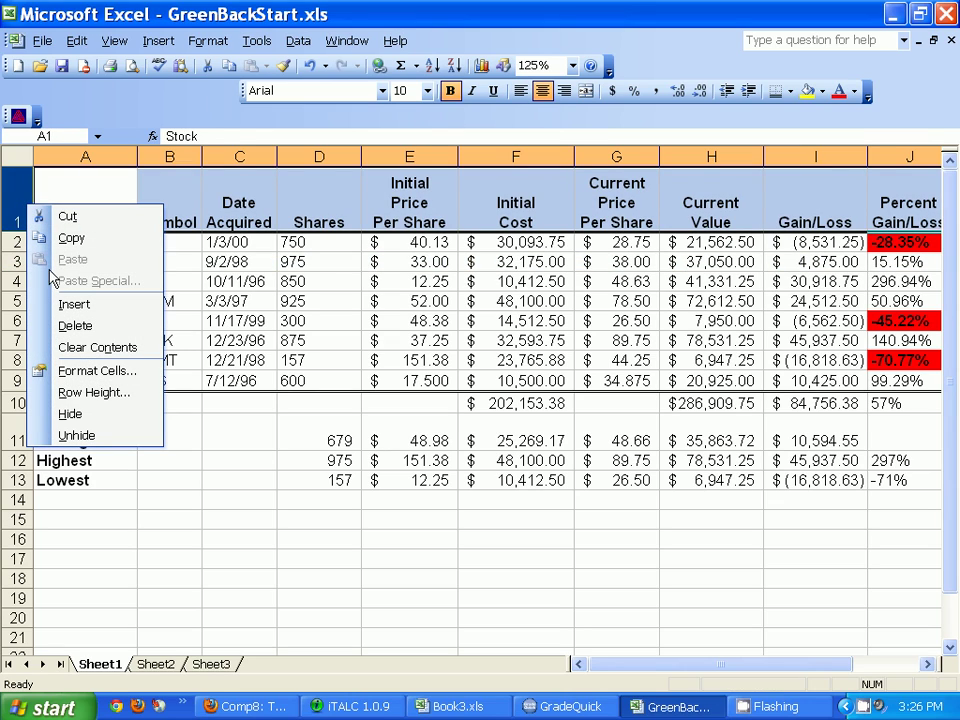
pyautogui.click(78, 310)
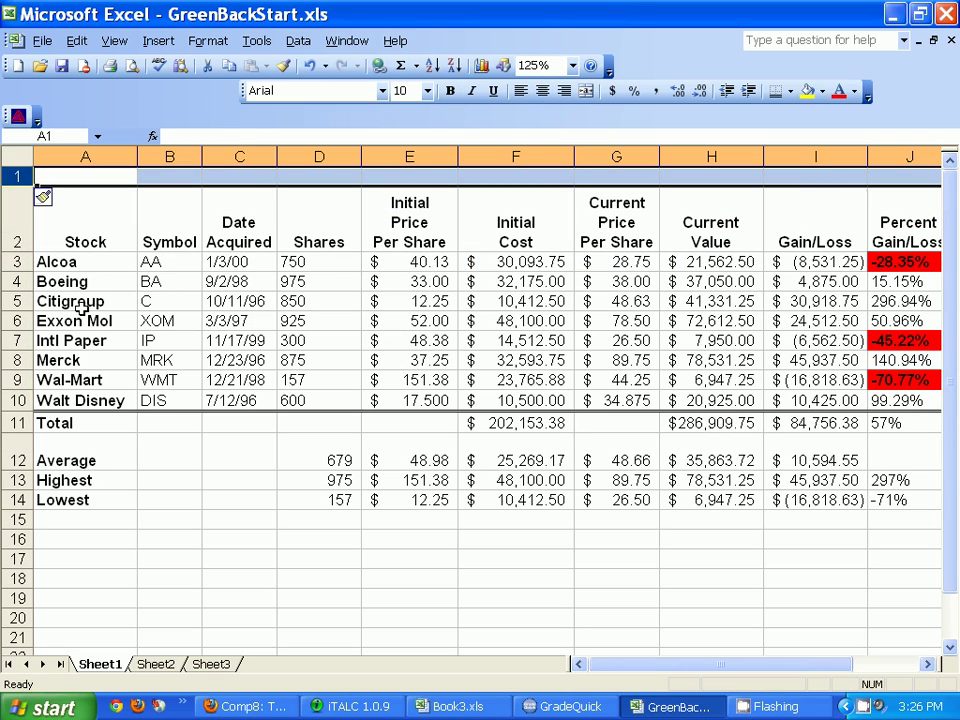
# Step: Enter the worksheet title "GreenBack Stock Club" in A1
pyautogui.click(146, 176)
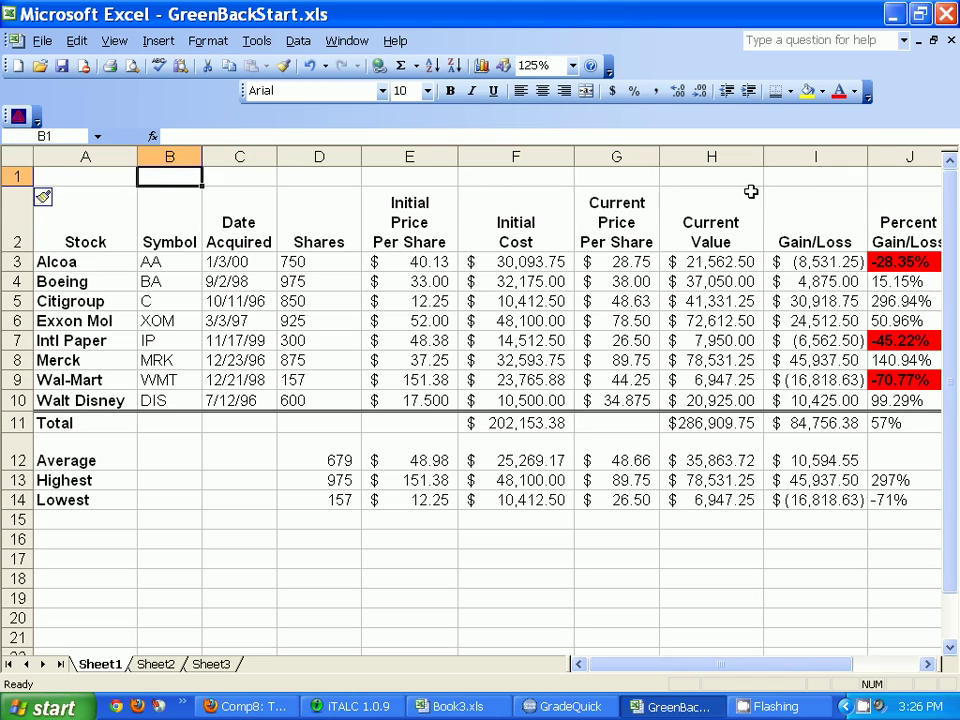
pyautogui.click(86, 181)
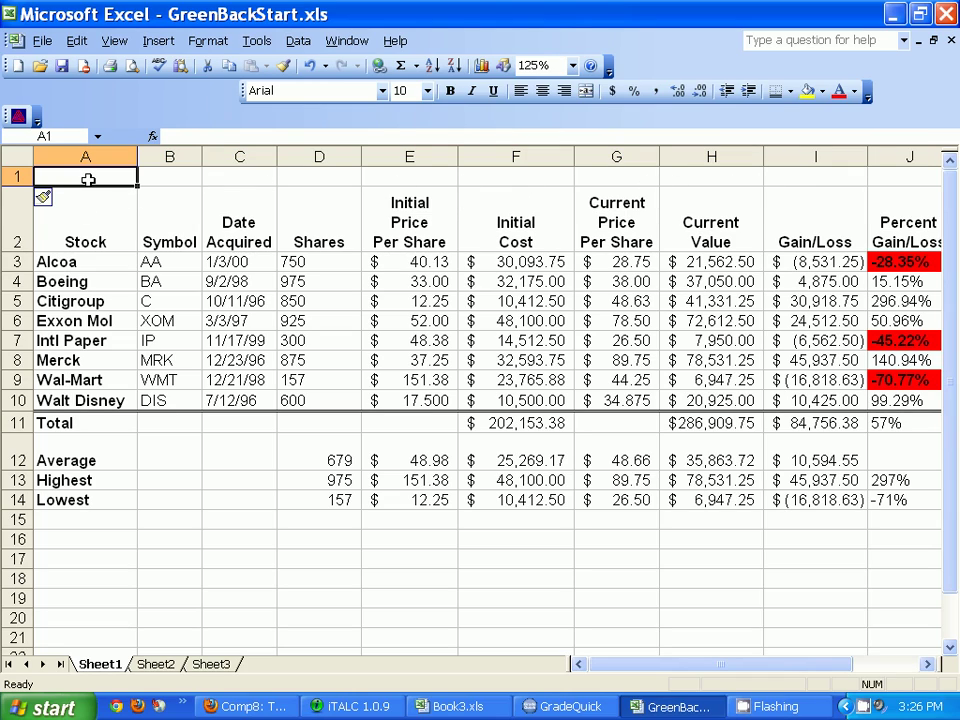
pyautogui.write('Breen')
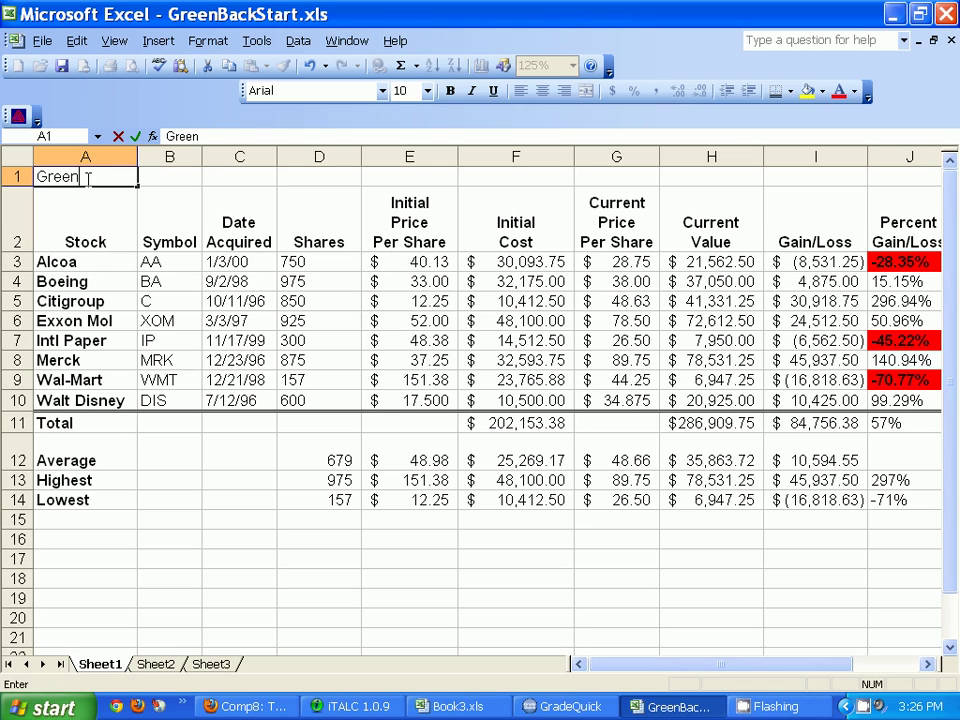
pyautogui.write('Back Stock Club')
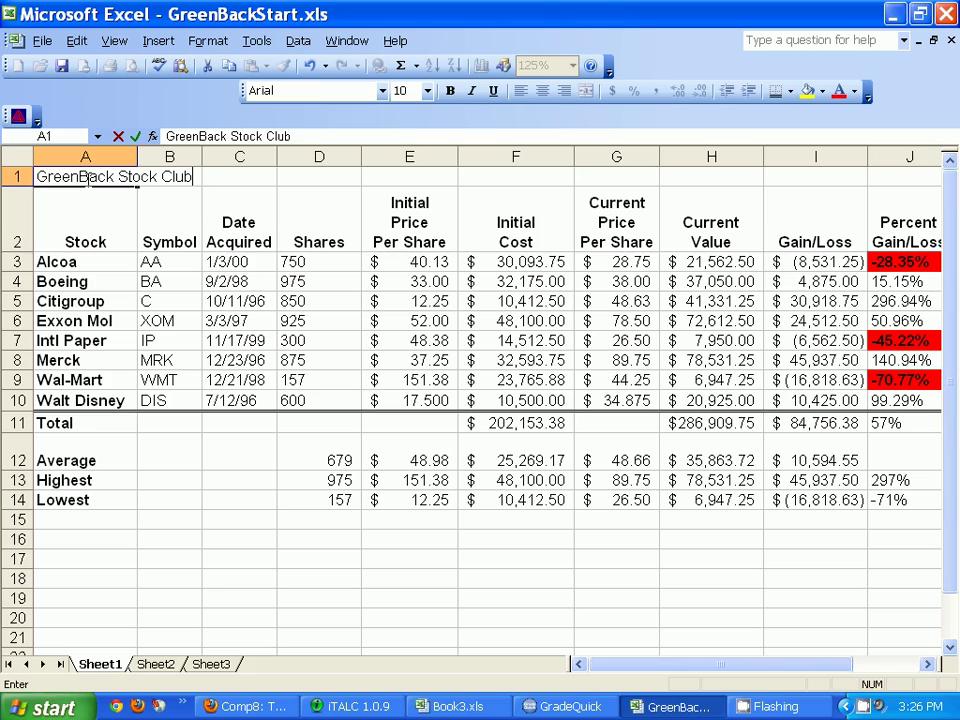
pyautogui.press('Return')
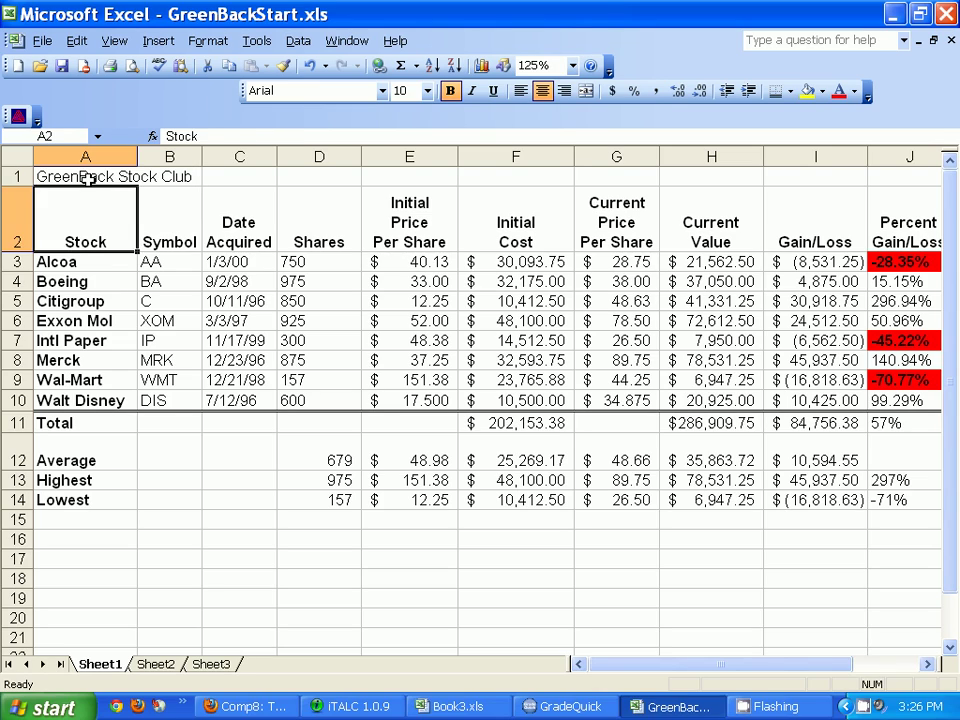
# Step: Merge and center the title across A1:J1 and format it in bold at font size 32
pyautogui.moveTo(88, 178); pyautogui.dragTo(945, 180)
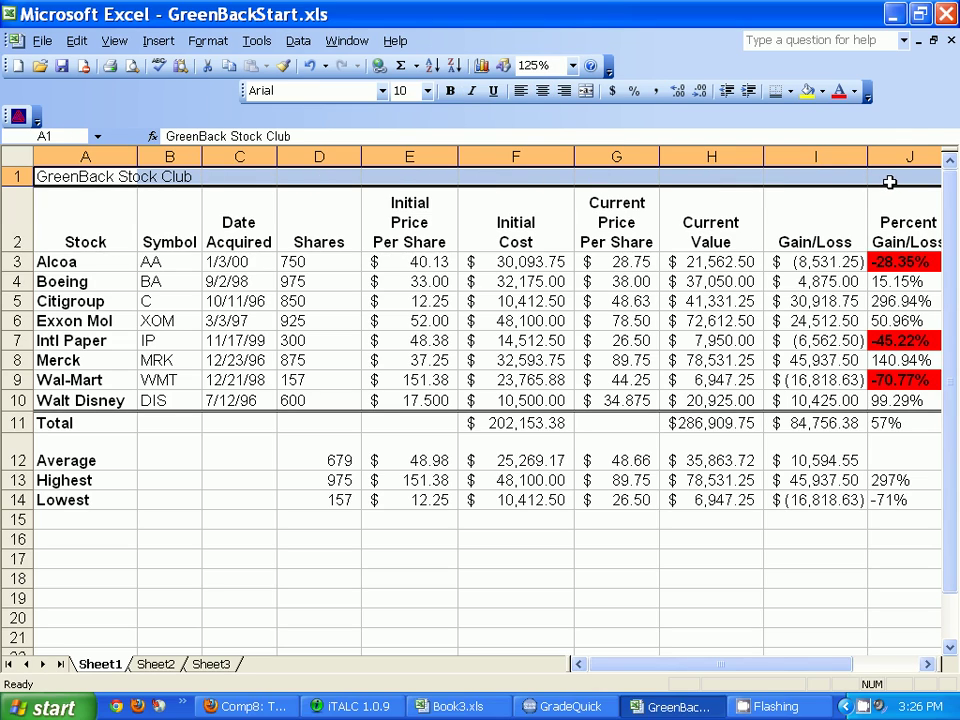
pyautogui.click(588, 92)
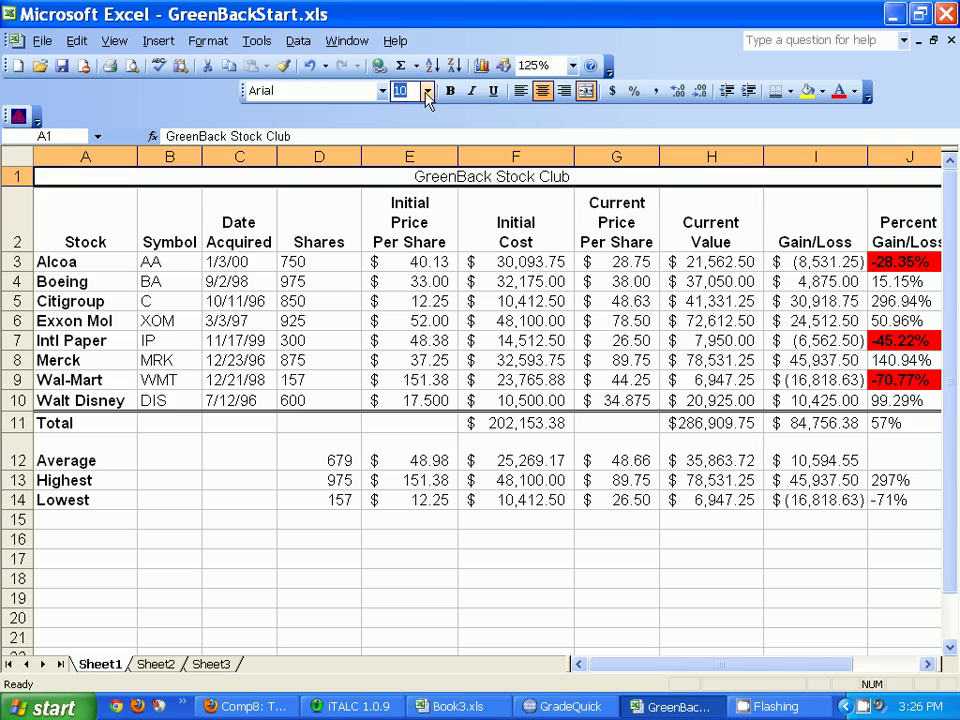
pyautogui.press('Return')
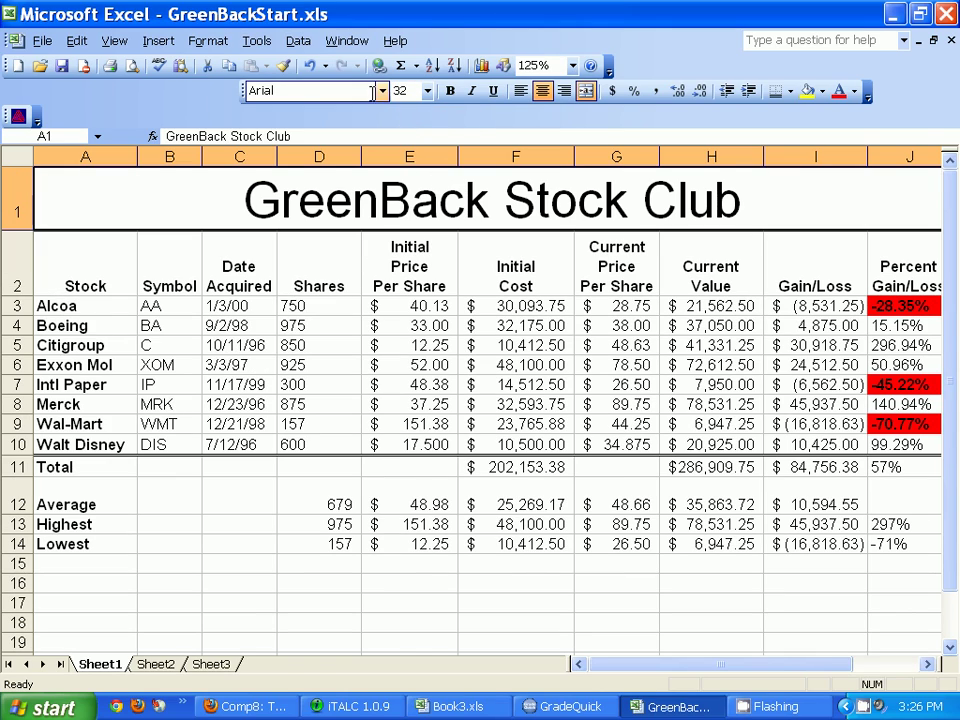
pyautogui.click(450, 90)
# Step: Change the title in A1 to "Green Back Stock Club"
pyautogui.doubleClick(371, 212)
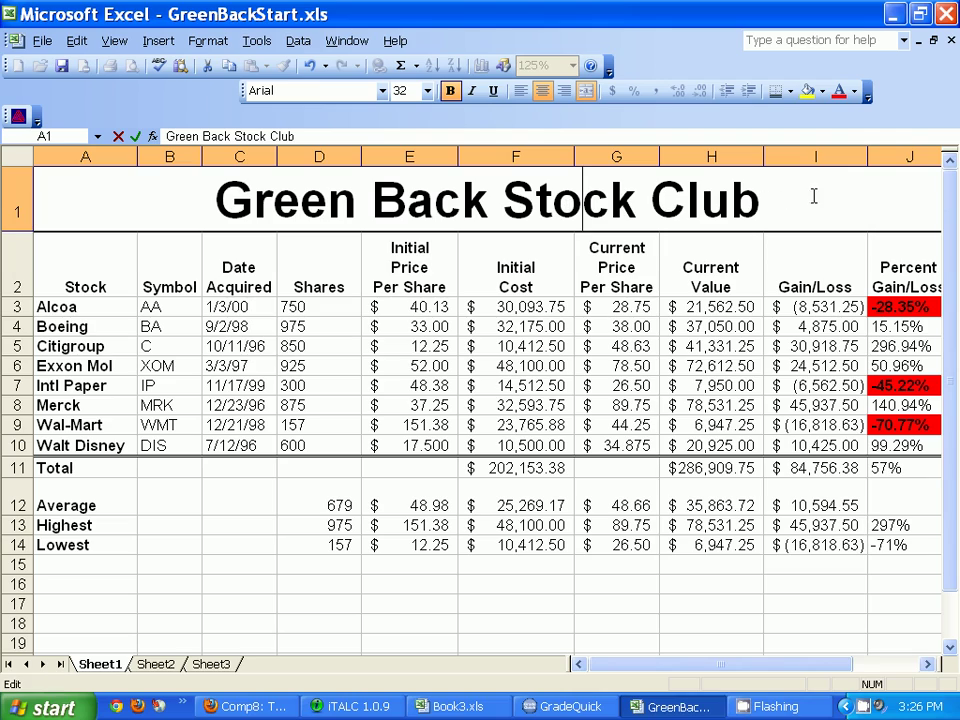
pyautogui.moveTo(84, 198); pyautogui.dragTo(948, 224)
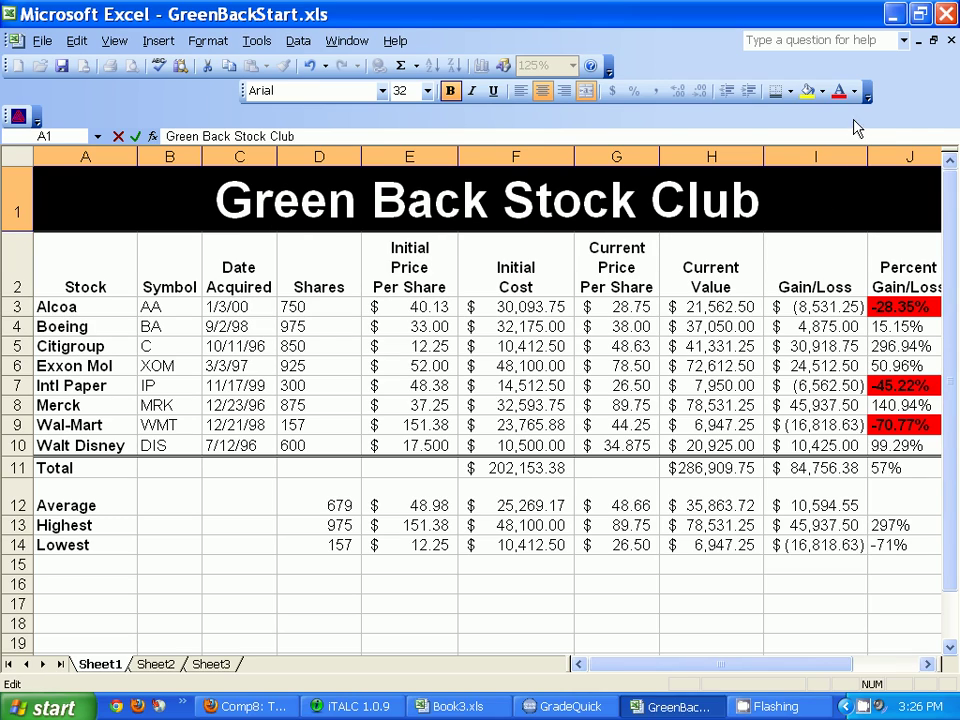
pyautogui.click(822, 91)
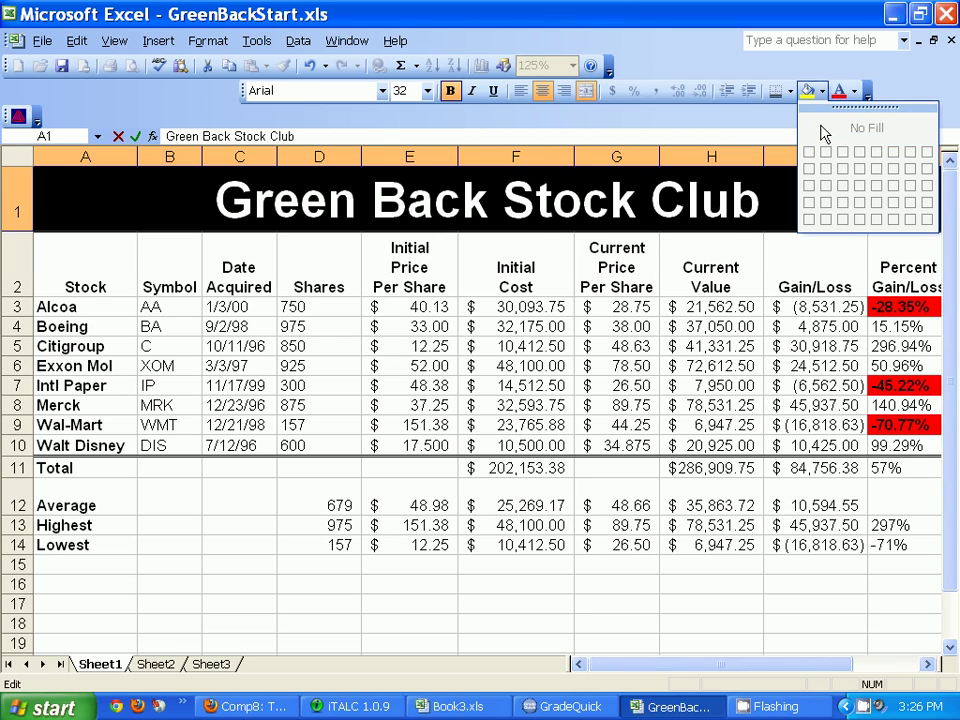
pyautogui.click(822, 129)
pyautogui.click(88, 368)
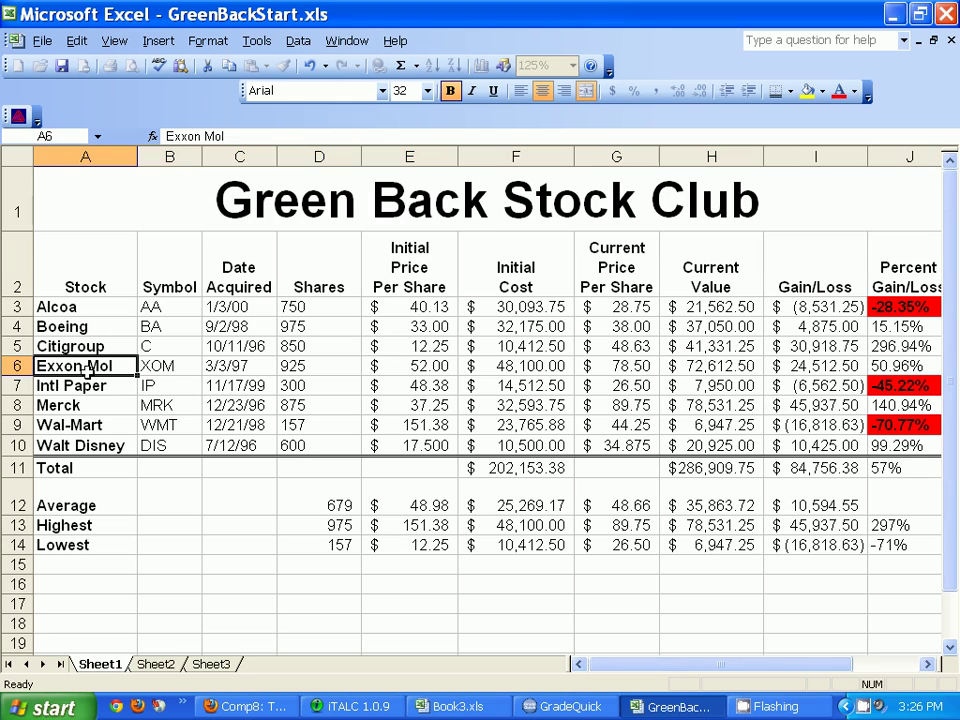
# Step: Fill the merged title cell A1 with green, trying bright green first and settling on the darker green
pyautogui.click(180, 201)
pyautogui.click(515, 346)
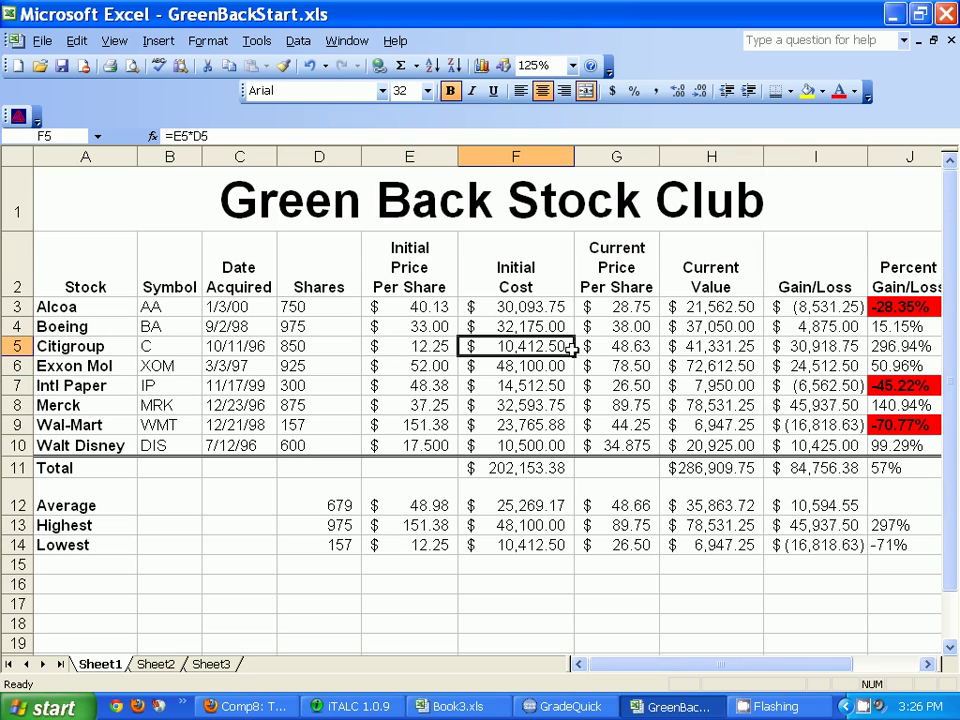
pyautogui.click(545, 198)
pyautogui.click(821, 91)
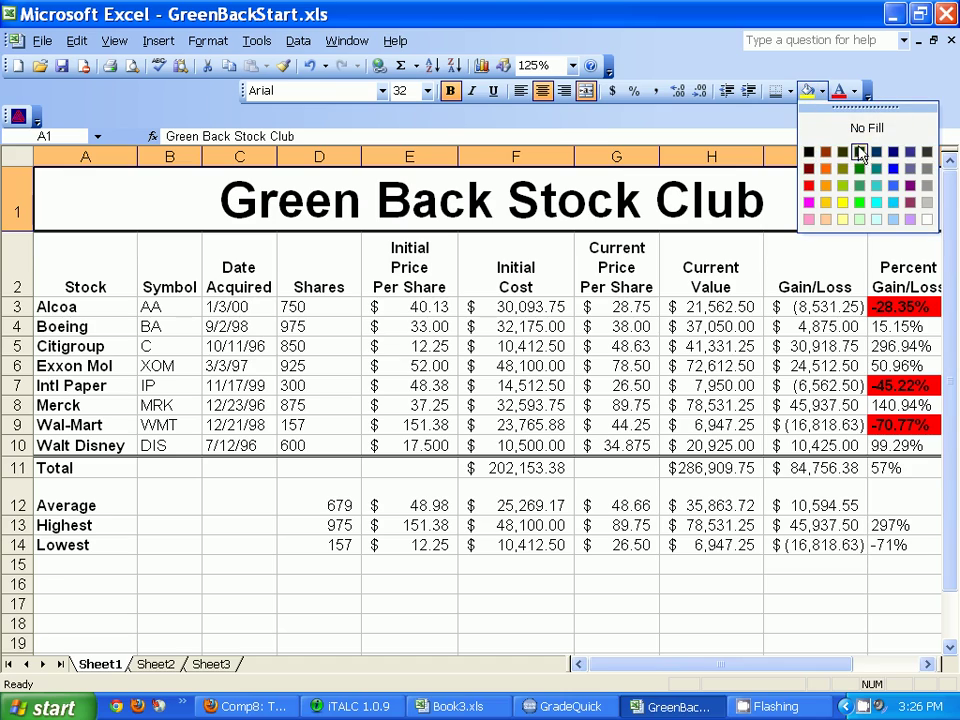
pyautogui.click(857, 203)
pyautogui.click(821, 91)
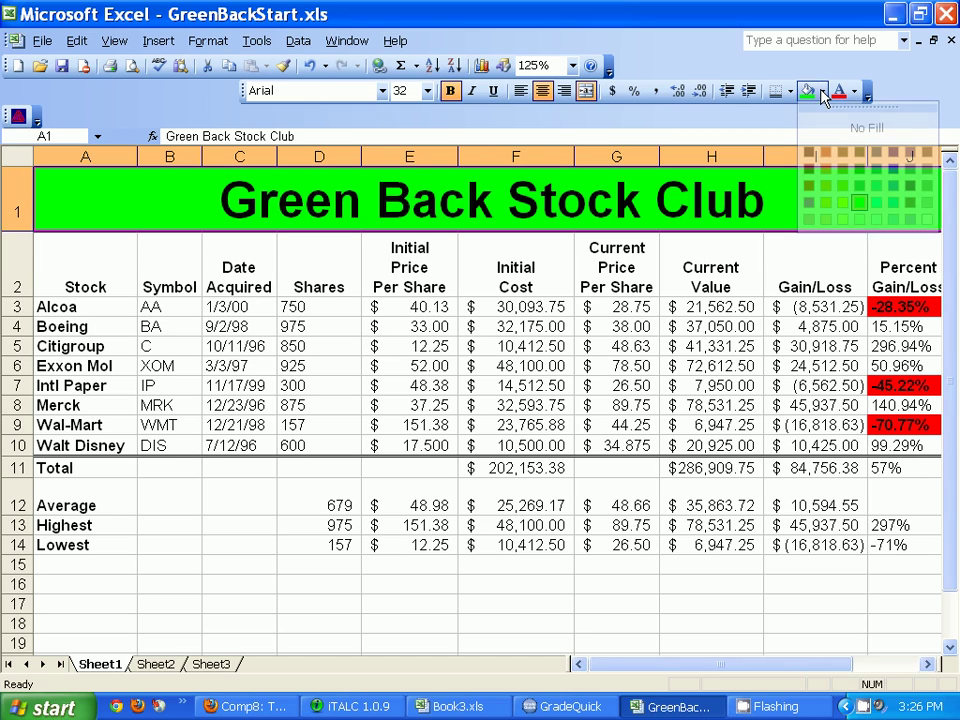
pyautogui.click(857, 188)
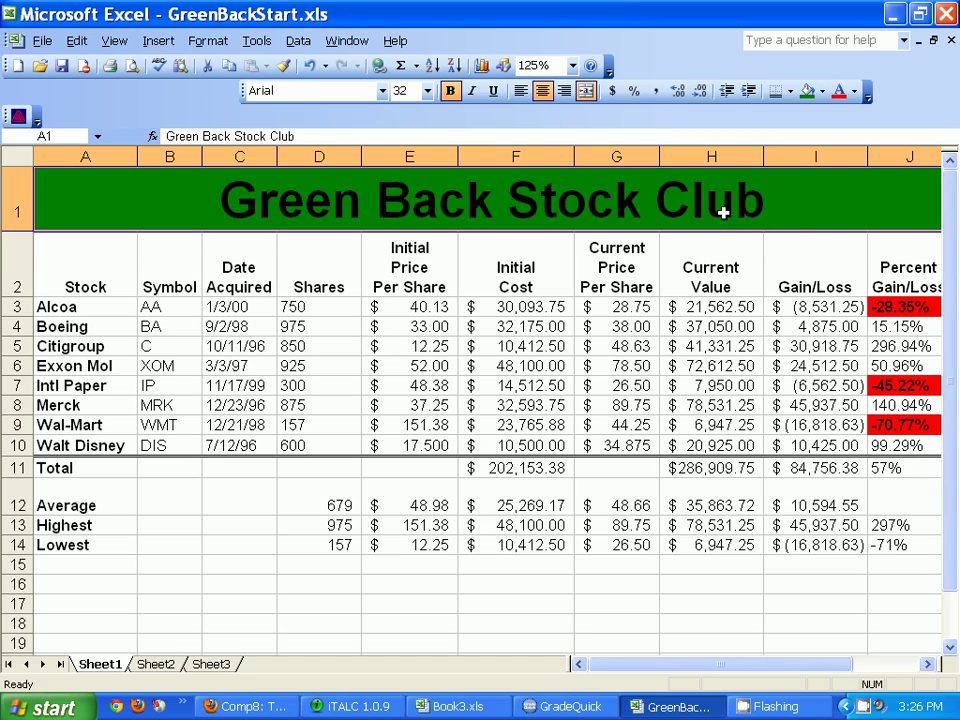
# Step: Set the font color of the "Green Back Stock Club" title in A1 to white
pyautogui.click(854, 91)
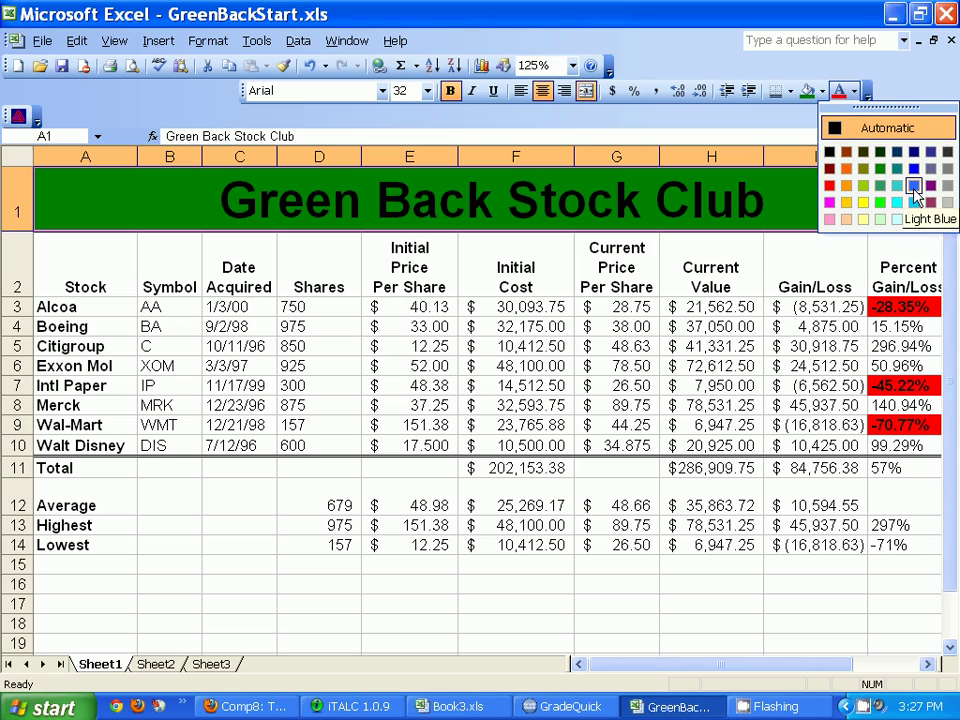
pyautogui.click(947, 222)
pyautogui.click(409, 326)
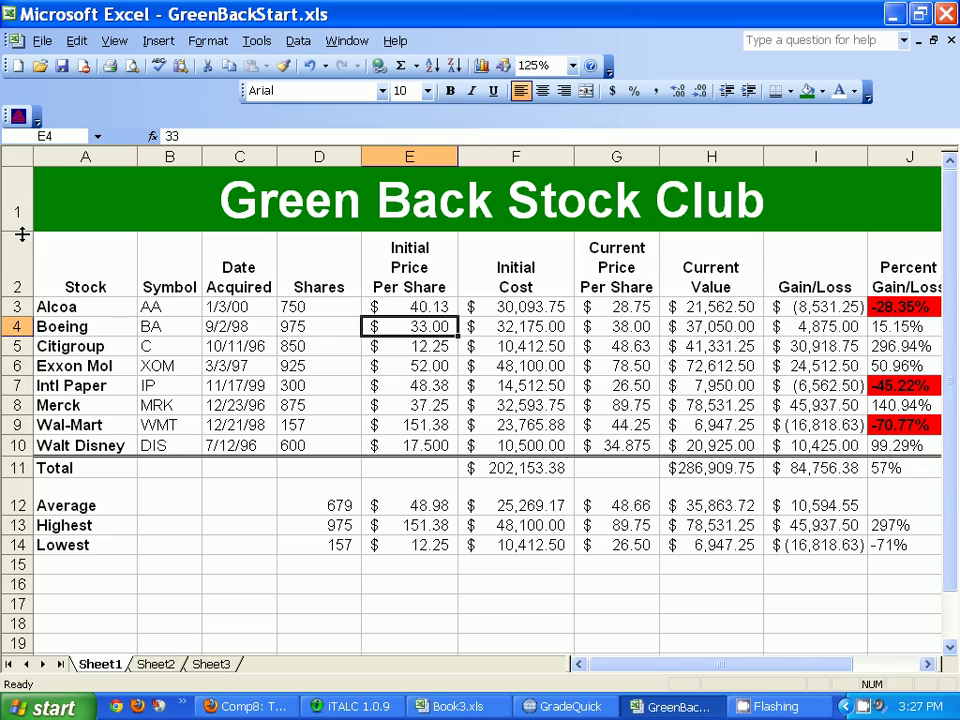
# Step: Increase the height of row 1 slightly to add more green space above the title
pyautogui.moveTo(21, 232)
pyautogui.mouseDown()
pyautogui.moveTo(20, 271)
pyautogui.moveTo(17, 257)
pyautogui.mouseUp()
pyautogui.click(520, 531)
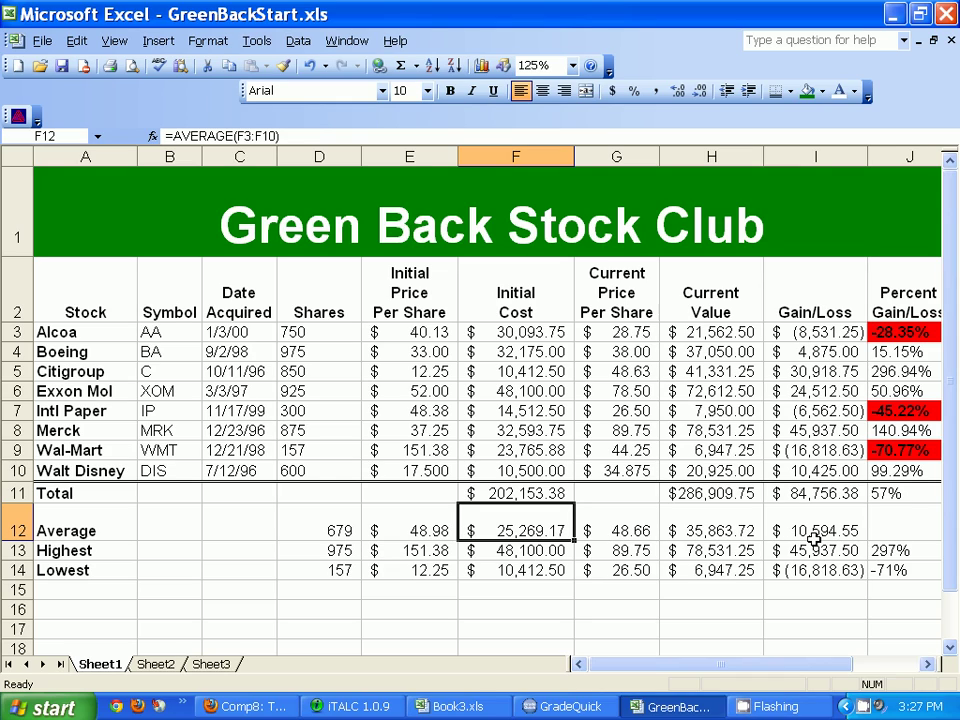
pyautogui.click(729, 533)
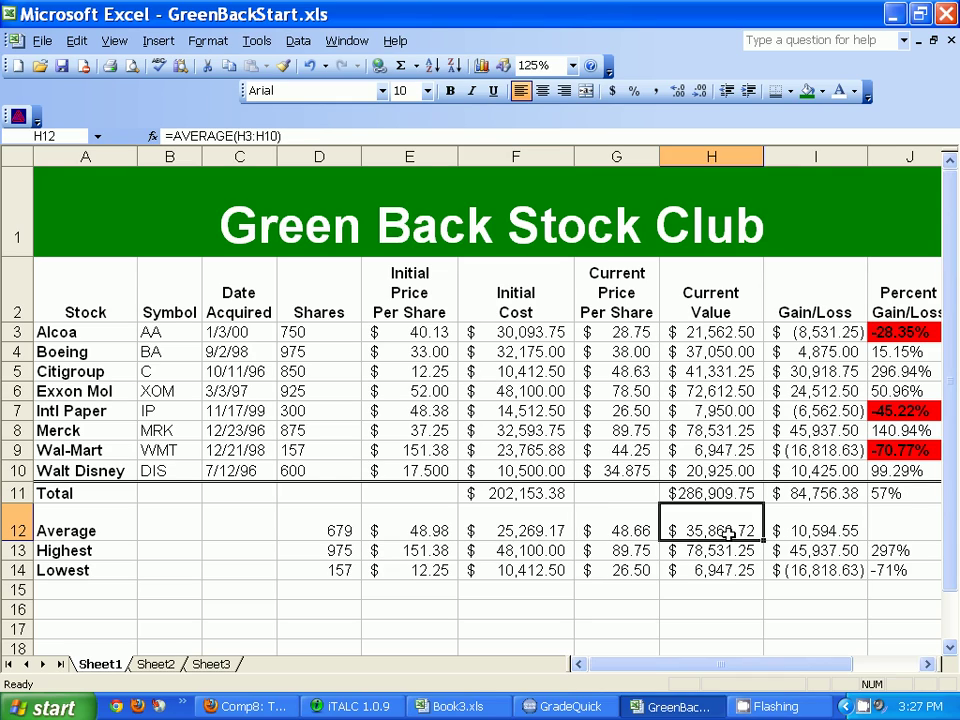
pyautogui.rightClick(864, 707)
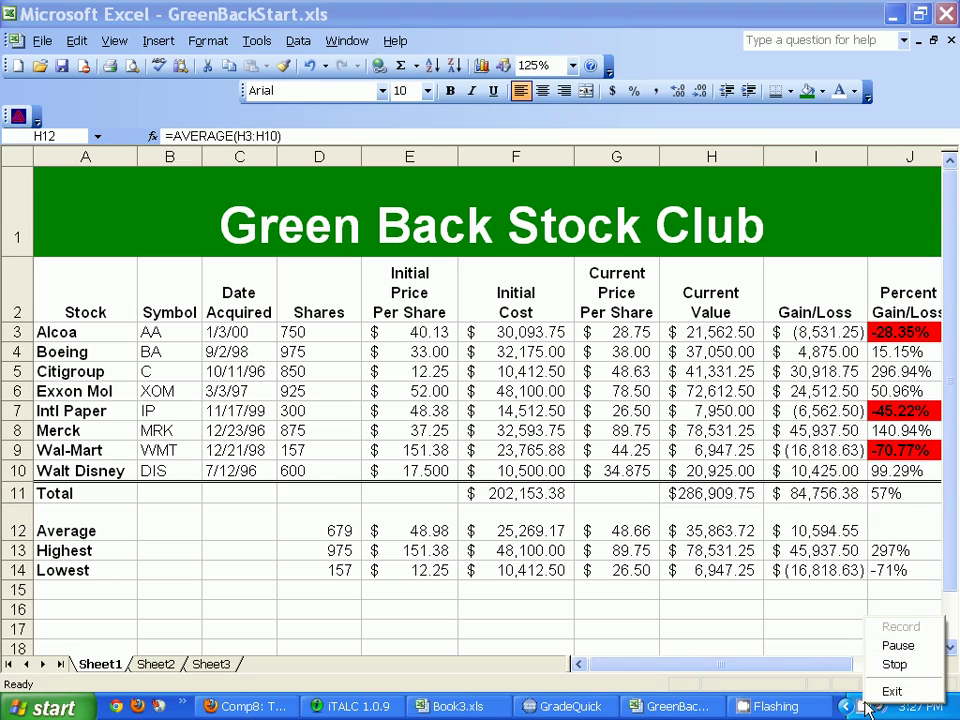